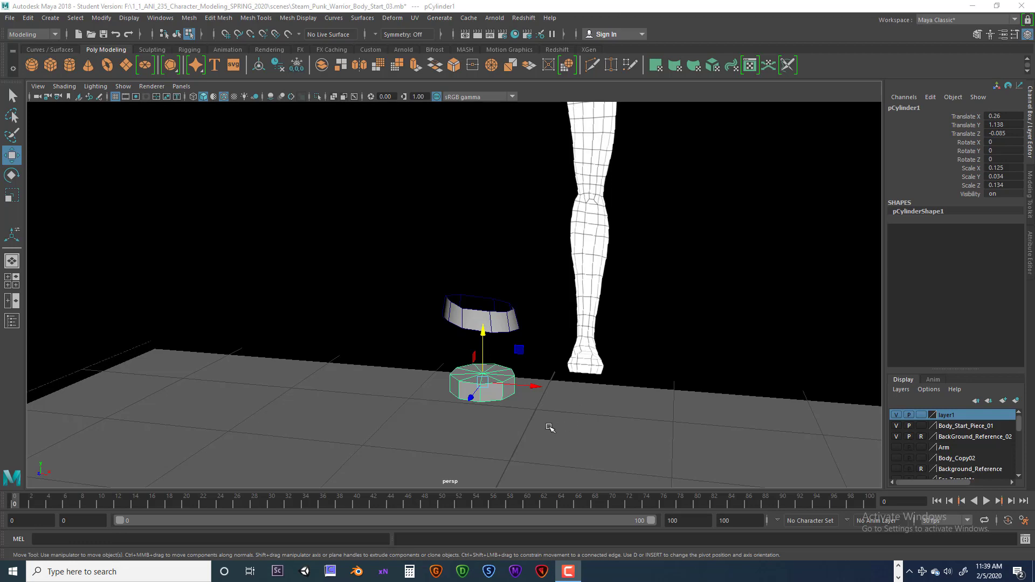
- Inspect the angled knee band and the capped cylinder below it as separate objects against the leg reference
{"action": "scroll", "coordinate": [537, 408], "scroll_direction": "down", "scroll_amount": 6}
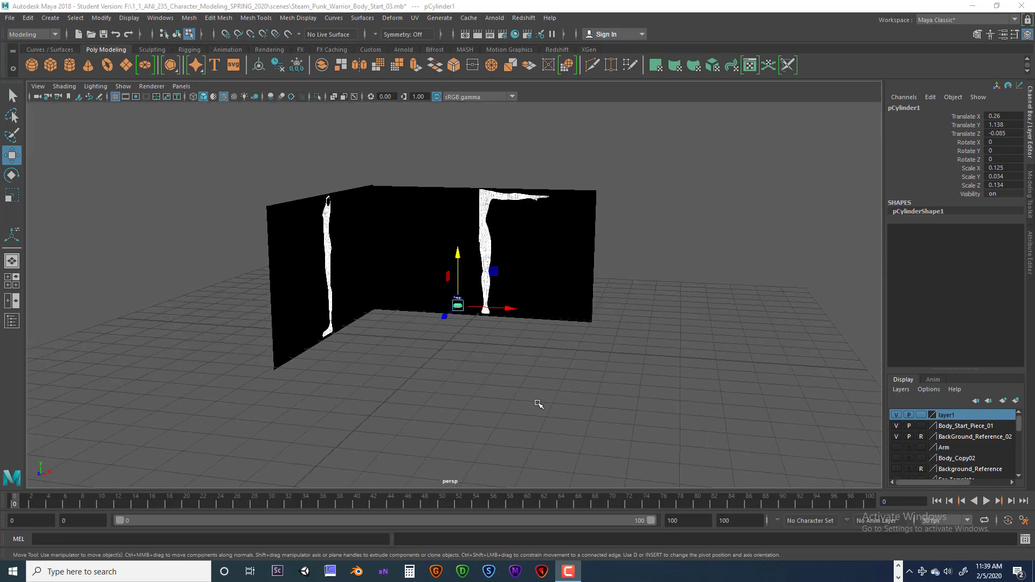
{"action": "scroll", "coordinate": [534, 382], "scroll_direction": "up", "scroll_amount": 5}
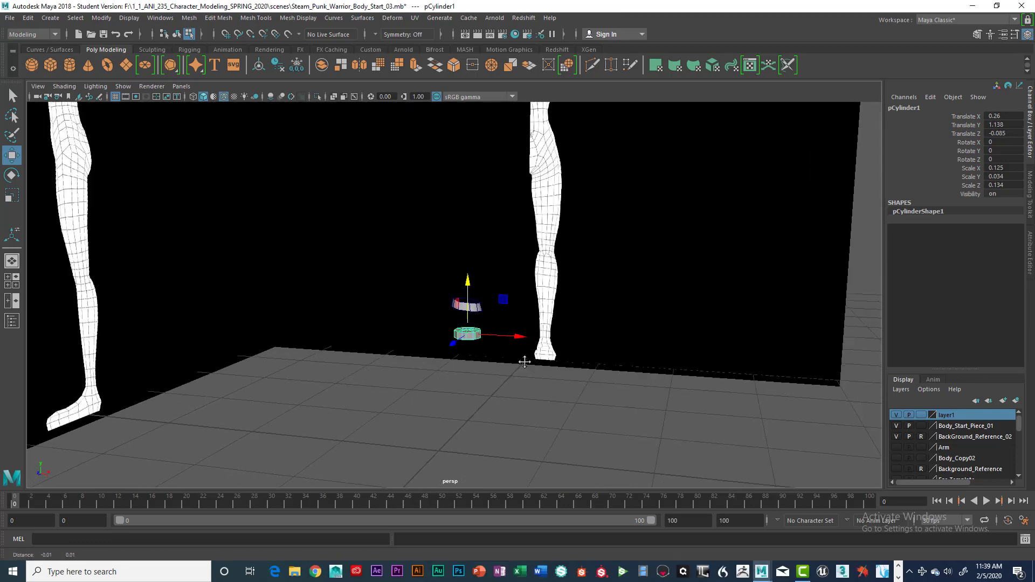
{"action": "double_click", "coordinate": [469, 335], "text": "shift"}
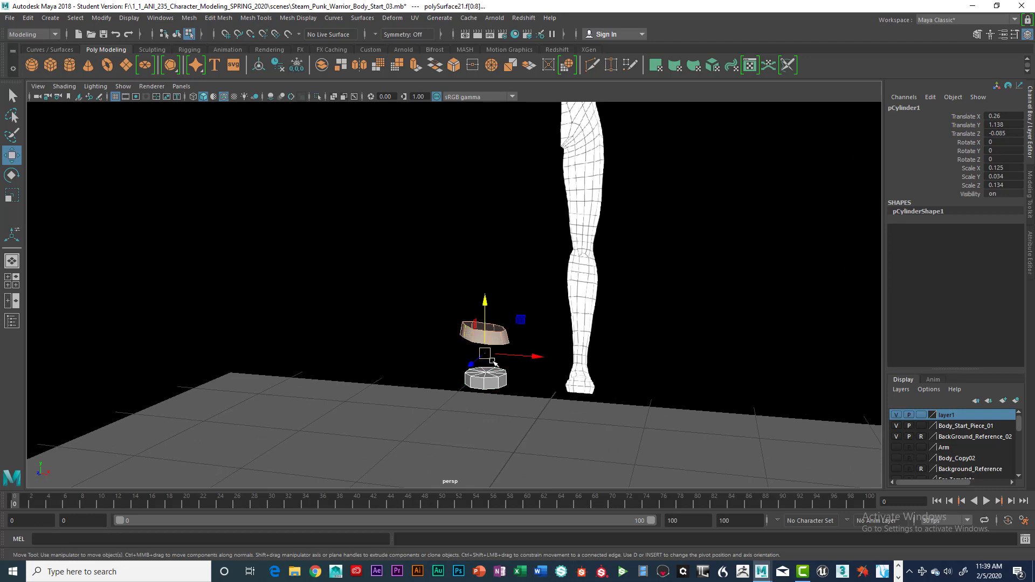
{"action": "mouse_move", "coordinate": [495, 335]}
{"action": "right_mouse_down"}
{"action": "mouse_move", "coordinate": [492, 356]}
{"action": "mouse_move", "coordinate": [484, 326]}
{"action": "right_mouse_up"}
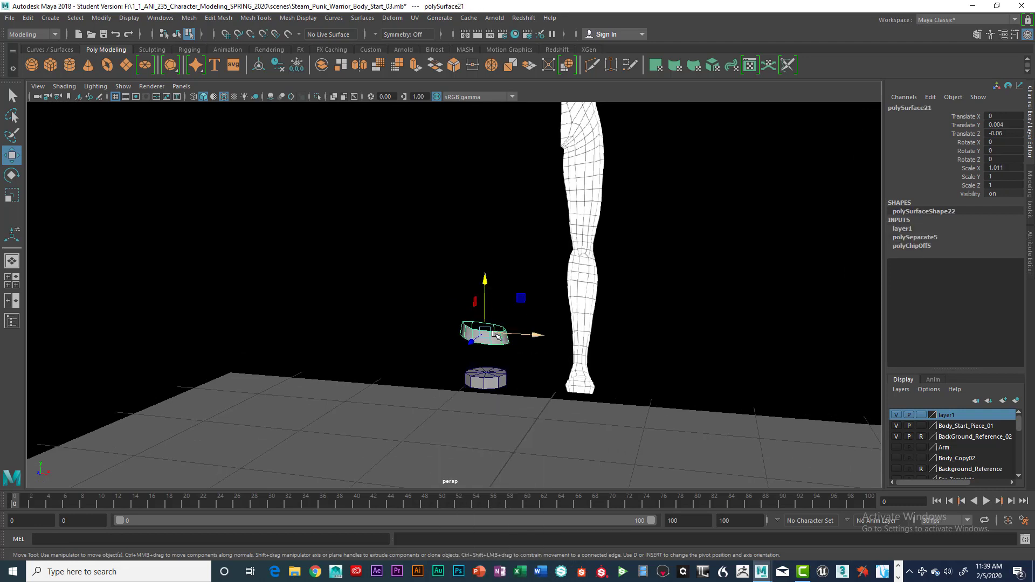
{"action": "left_click", "coordinate": [177, 35]}
{"action": "mouse_move", "coordinate": [541, 358]}
{"action": "left_mouse_down", "text": "alt"}
{"action": "mouse_move", "coordinate": [549, 353]}
{"action": "mouse_move", "coordinate": [531, 373]}
{"action": "left_mouse_up", "text": "alt"}
{"action": "left_click", "coordinate": [496, 377]}
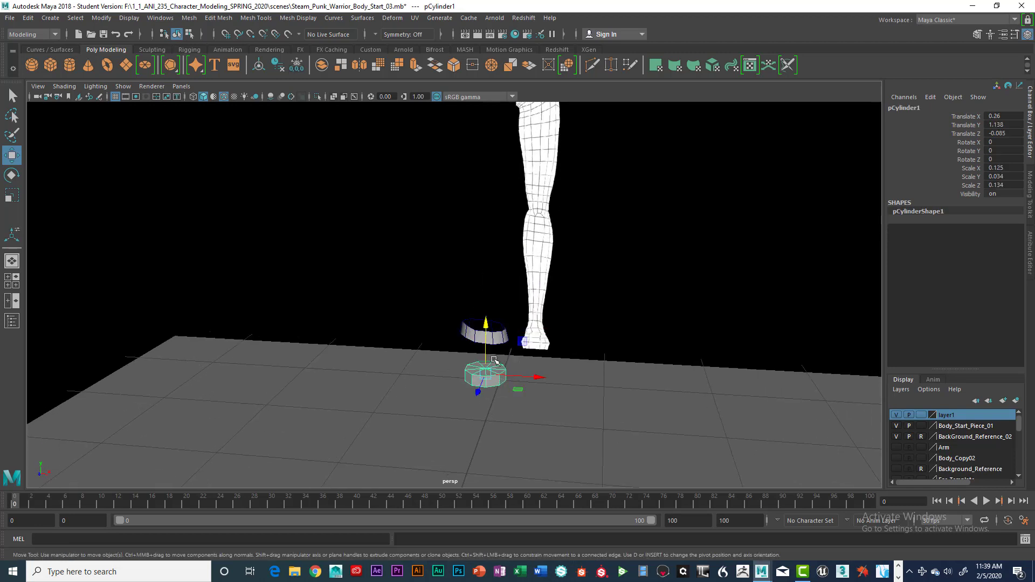
{"action": "left_click", "coordinate": [467, 335]}
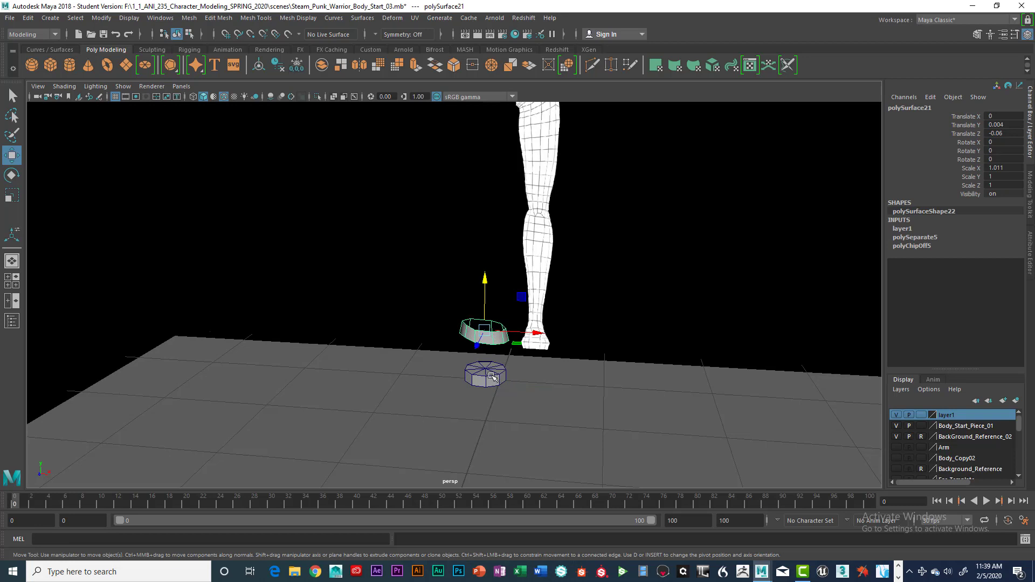
{"action": "left_click", "coordinate": [492, 376]}
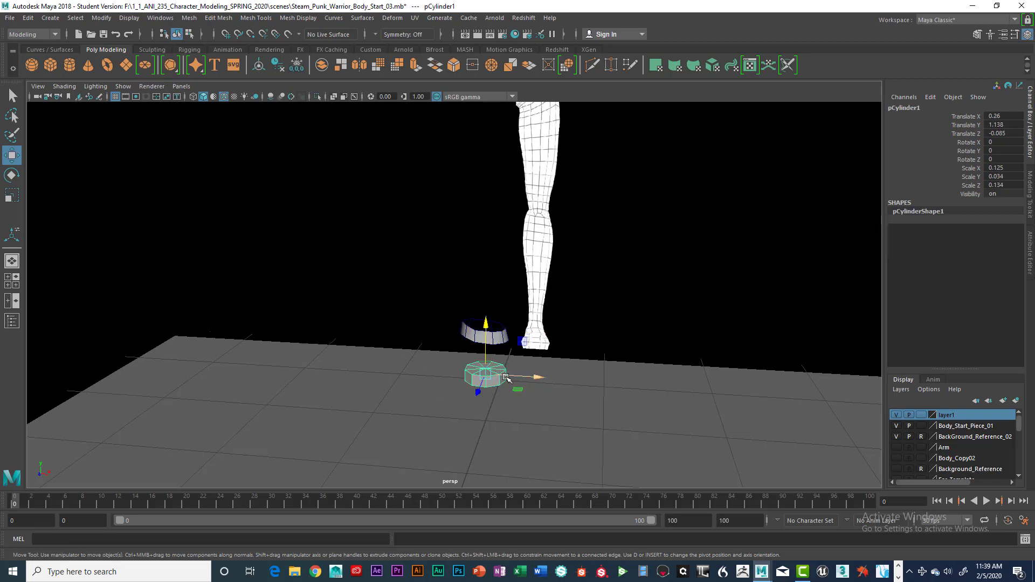
- Paint-select all the faces of the cylinder's top cap and delete them
{"action": "left_click", "coordinate": [11, 134]}
{"action": "scroll", "coordinate": [506, 365], "scroll_direction": "up", "scroll_amount": 2}
{"action": "scroll", "coordinate": [512, 384], "scroll_direction": "up", "scroll_amount": 3}
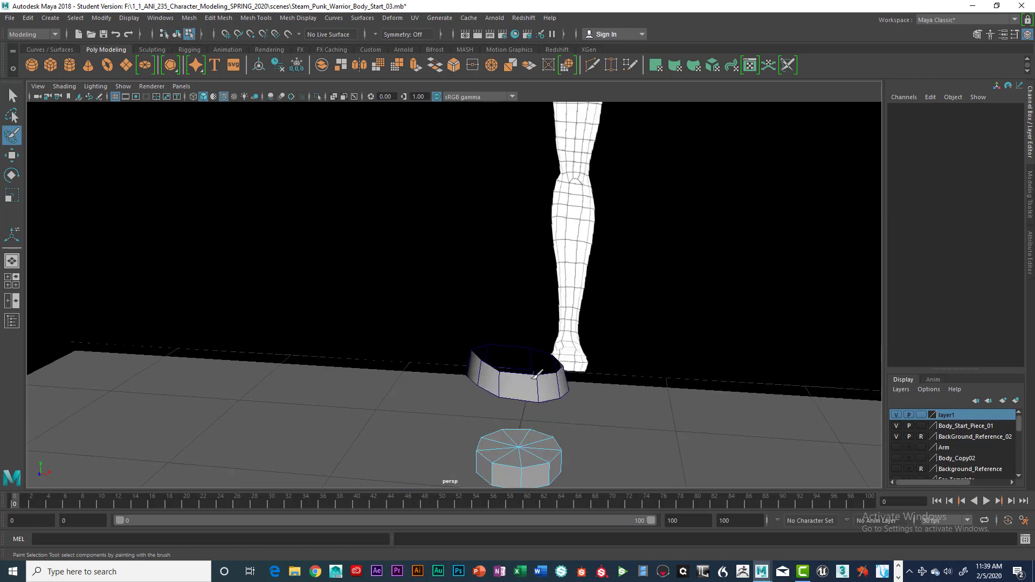
{"action": "middle_click_drag", "start_coordinate": [545, 370], "coordinate": [500, 261], "text": "alt"}
{"action": "left_click_drag", "start_coordinate": [500, 261], "coordinate": [481, 322], "text": "alt"}
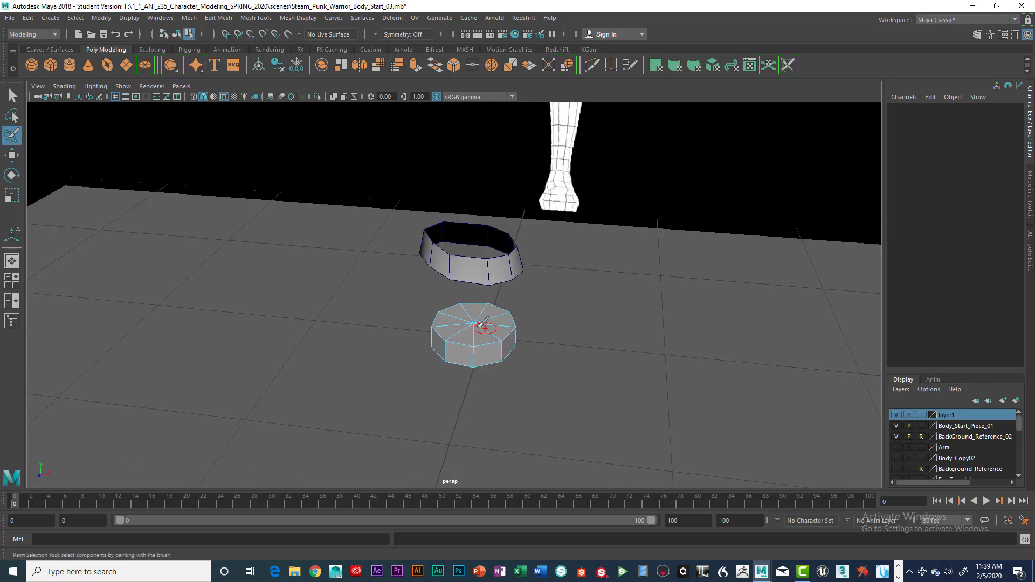
{"action": "mouse_move", "coordinate": [468, 329]}
{"action": "left_mouse_down"}
{"action": "mouse_move", "coordinate": [463, 337]}
{"action": "mouse_move", "coordinate": [490, 327]}
{"action": "mouse_move", "coordinate": [489, 303]}
{"action": "mouse_move", "coordinate": [453, 316]}
{"action": "mouse_move", "coordinate": [500, 329]}
{"action": "left_mouse_up"}
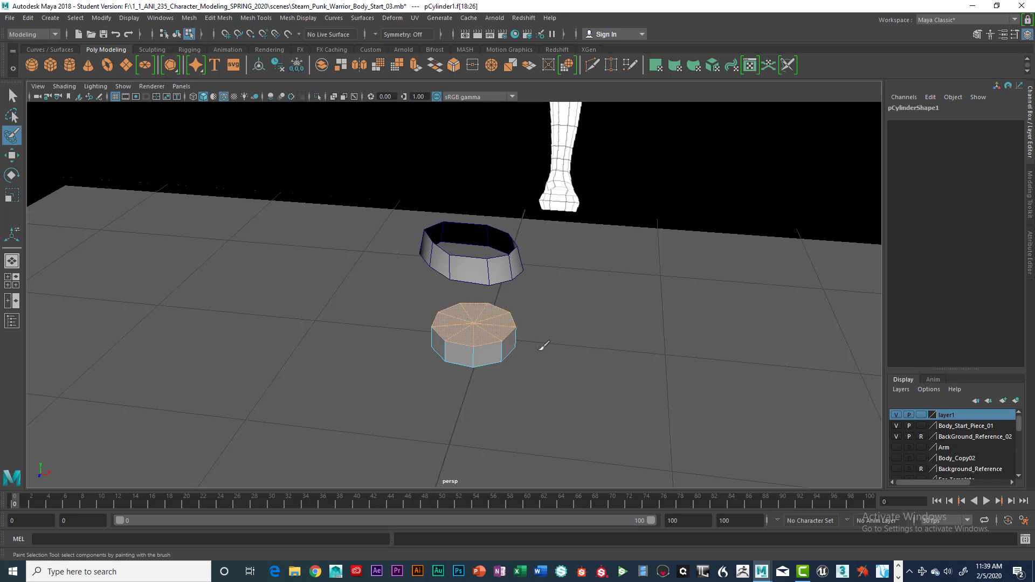
{"action": "key", "text": "Delete"}
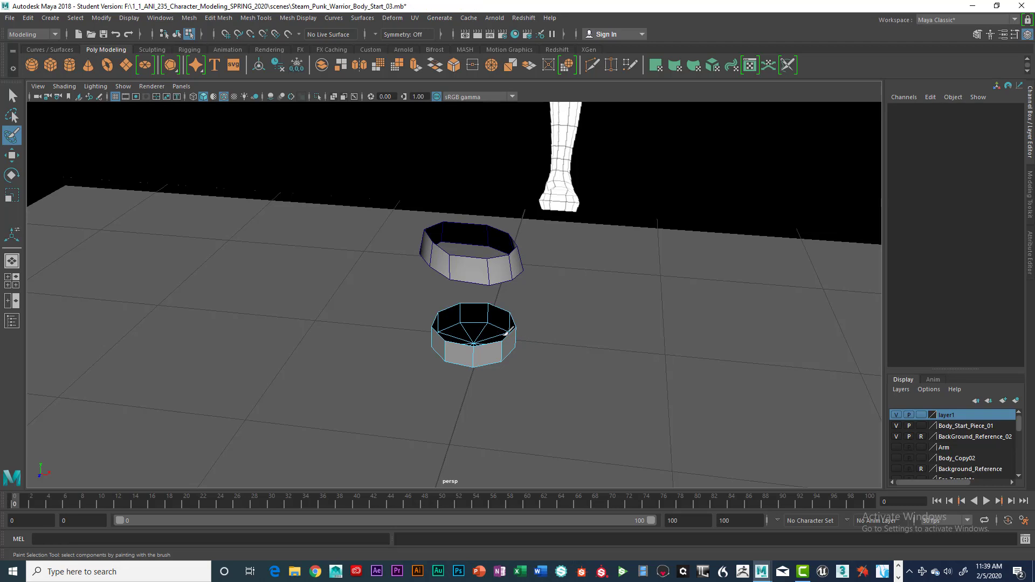
- Paint-select the cylinder's bottom cap faces and delete them, leaving an open ring
{"action": "left_click_drag", "start_coordinate": [477, 354], "coordinate": [484, 289], "text": "alt"}
{"action": "mouse_move", "coordinate": [480, 368]}
{"action": "left_mouse_down"}
{"action": "mouse_move", "coordinate": [458, 374]}
{"action": "mouse_move", "coordinate": [479, 394]}
{"action": "mouse_move", "coordinate": [510, 380]}
{"action": "mouse_move", "coordinate": [450, 382]}
{"action": "mouse_move", "coordinate": [465, 376]}
{"action": "mouse_move", "coordinate": [474, 394]}
{"action": "mouse_move", "coordinate": [480, 383]}
{"action": "left_mouse_up"}
{"action": "key", "text": "Delete"}
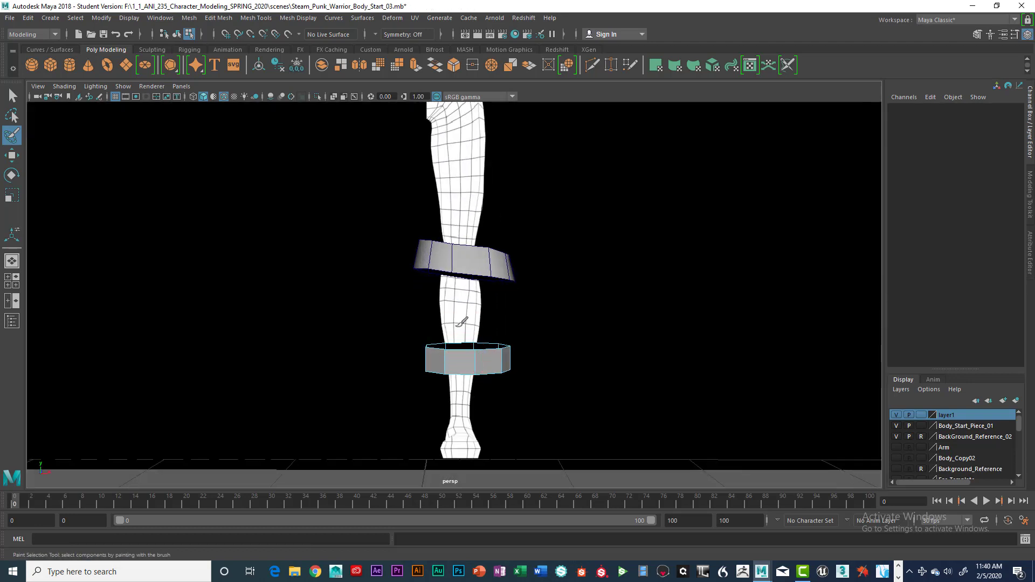
- Select the open cylinder ring as an object in the front view and raise it to the knee band, at about 1.417 in Y
{"action": "key", "text": "space"}
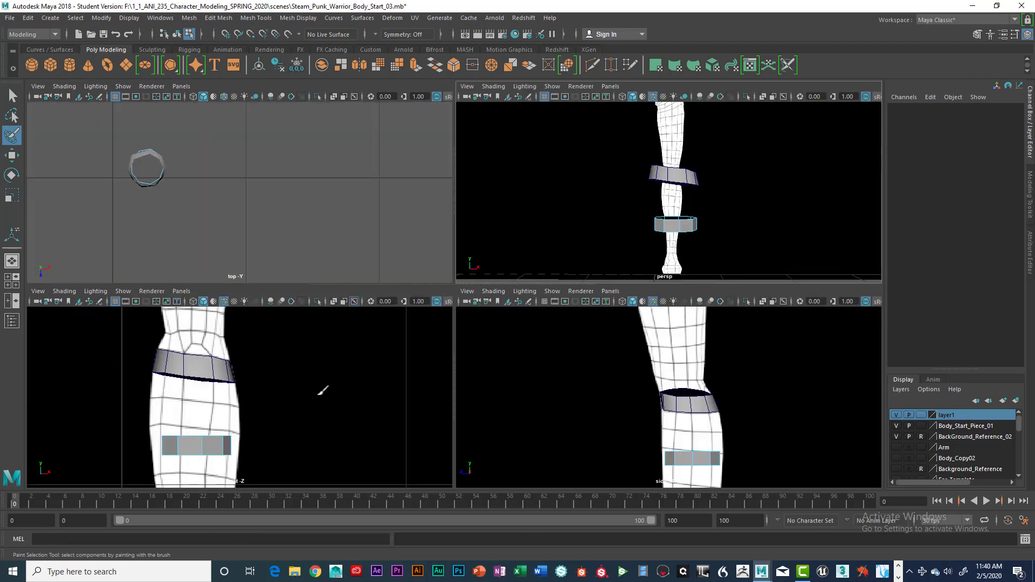
{"action": "key", "text": "space"}
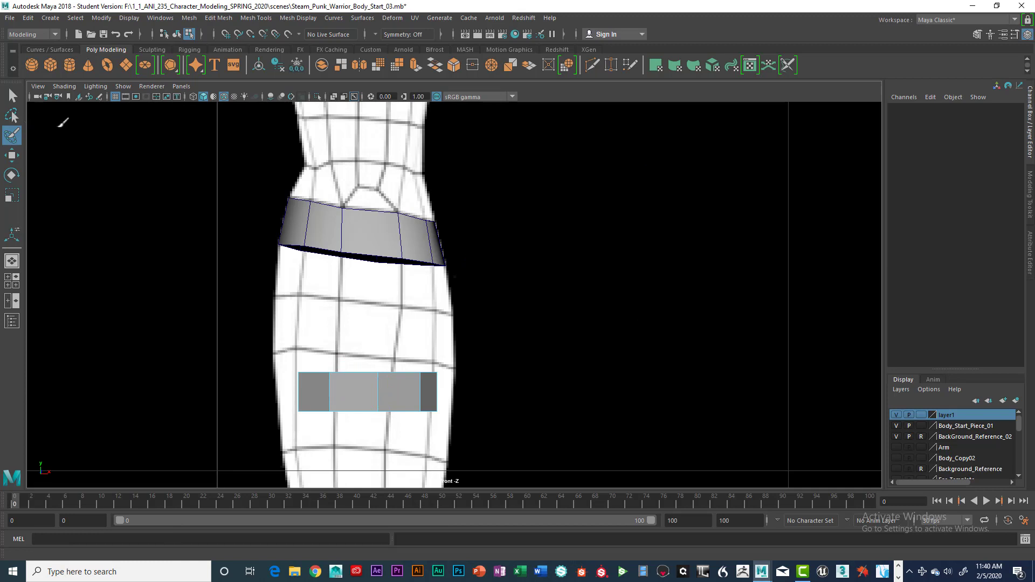
{"action": "key", "text": "q"}
{"action": "right_click", "coordinate": [373, 388]}
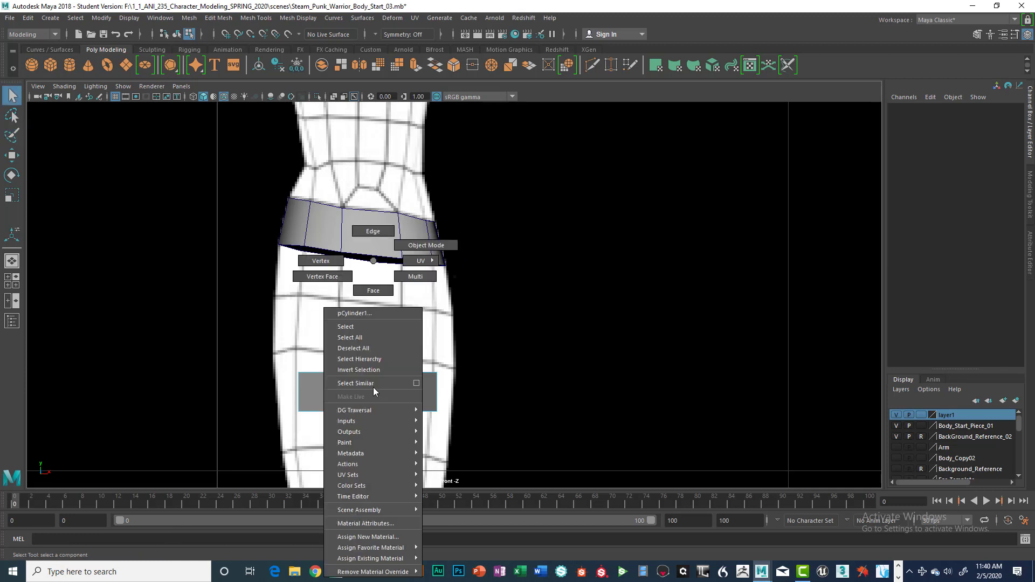
{"action": "left_click", "coordinate": [356, 326]}
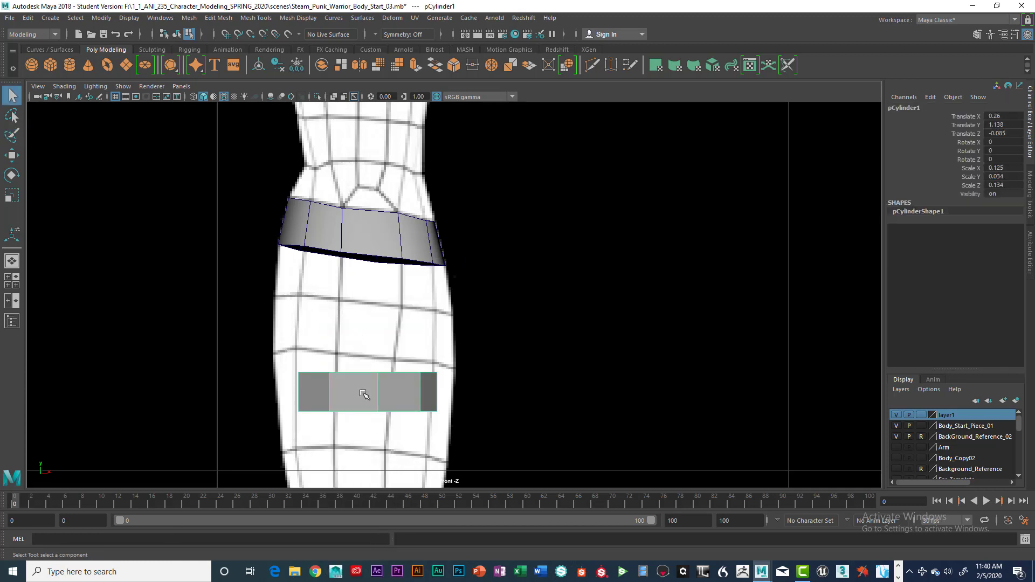
{"action": "key", "text": "w"}
{"action": "left_click_drag", "start_coordinate": [366, 353], "coordinate": [344, 186]}
- Scale the cylinder ring up uniformly to about 0.152, 0.042 and 0.164 so it spans the knee's width
{"action": "key", "text": "e"}
{"action": "key", "text": "r"}
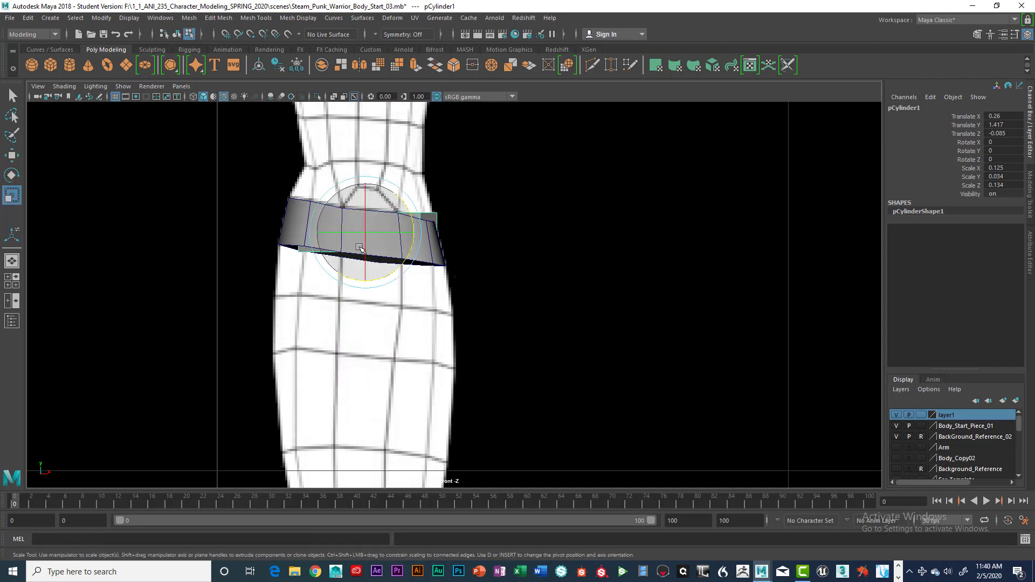
{"action": "left_click_drag", "start_coordinate": [366, 233], "coordinate": [389, 237]}
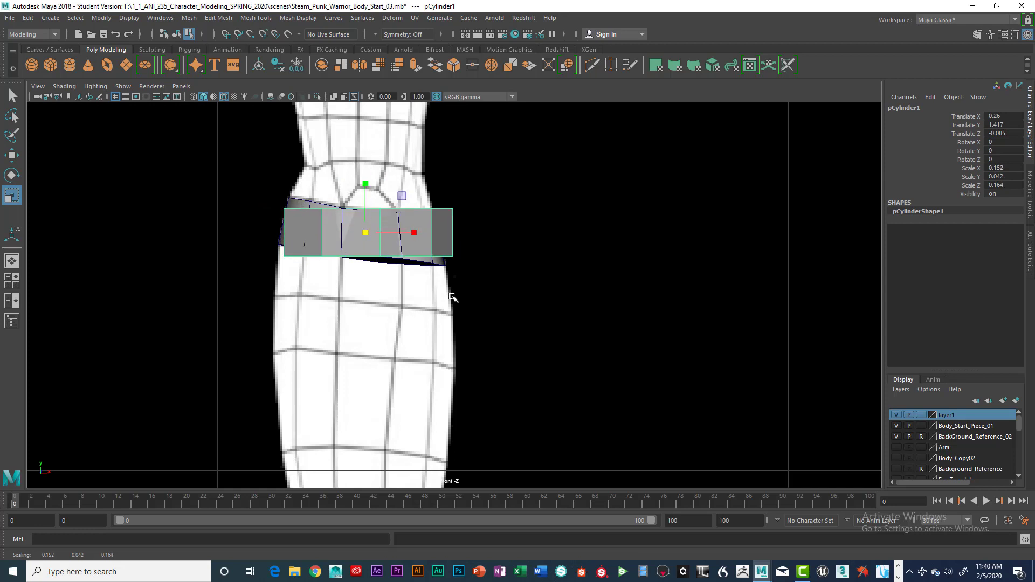
- Examine the cylinder ring's fit around the knee in the side, front and perspective views
{"action": "key", "text": "space"}
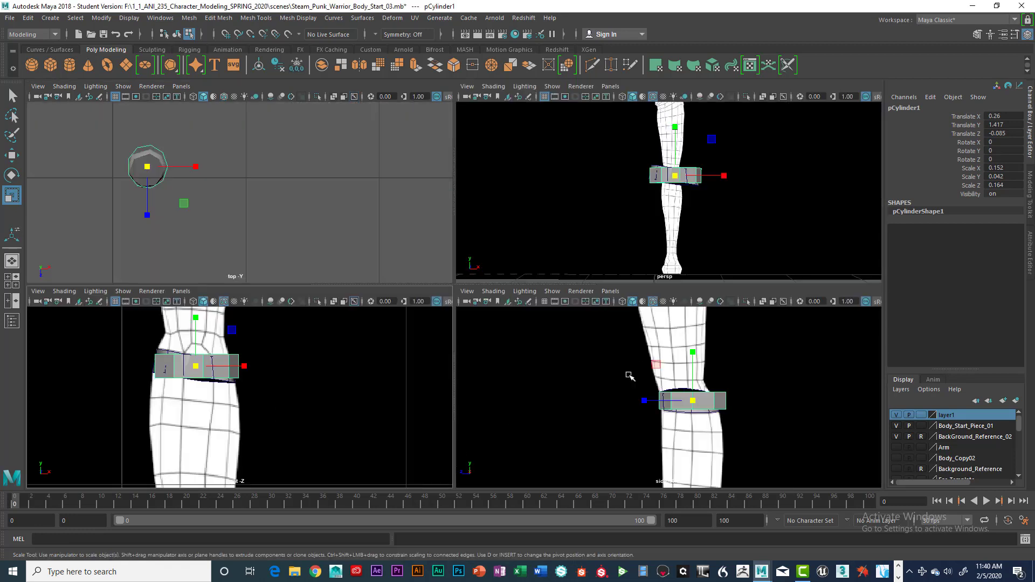
{"action": "key", "text": "space"}
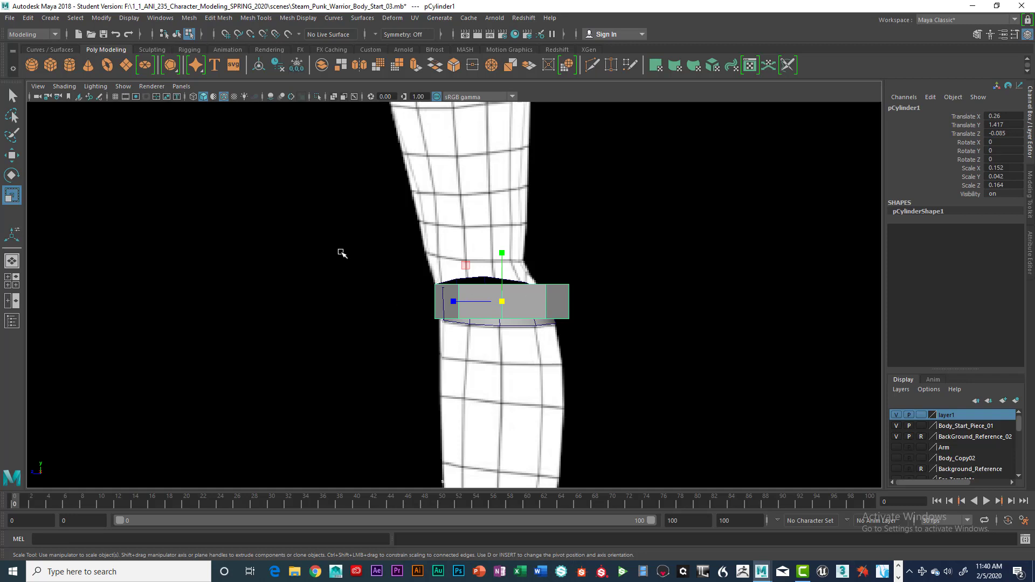
{"action": "key", "text": "space"}
{"action": "key", "text": "space"}
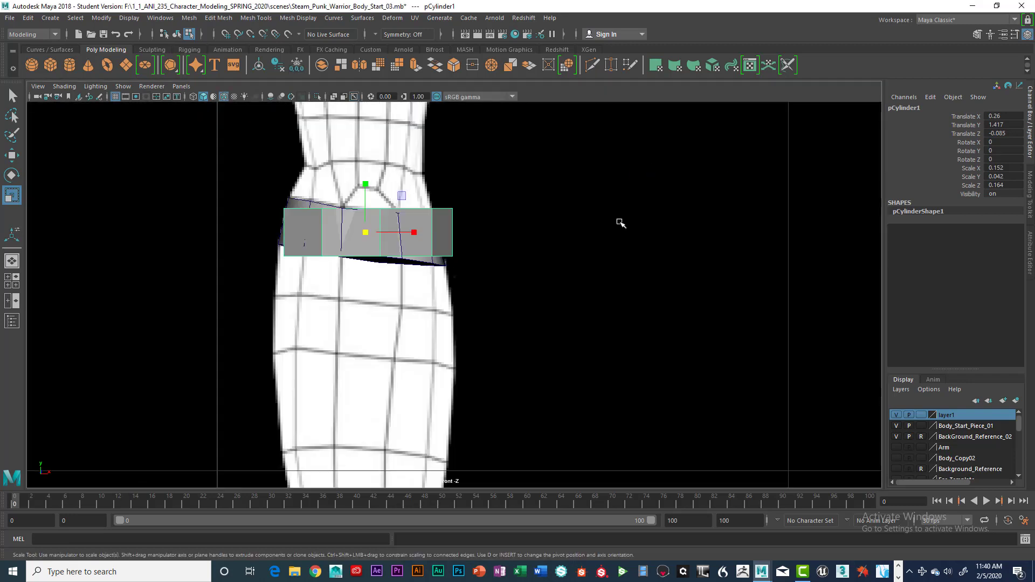
{"action": "key", "text": "space"}
{"action": "key", "text": "space"}
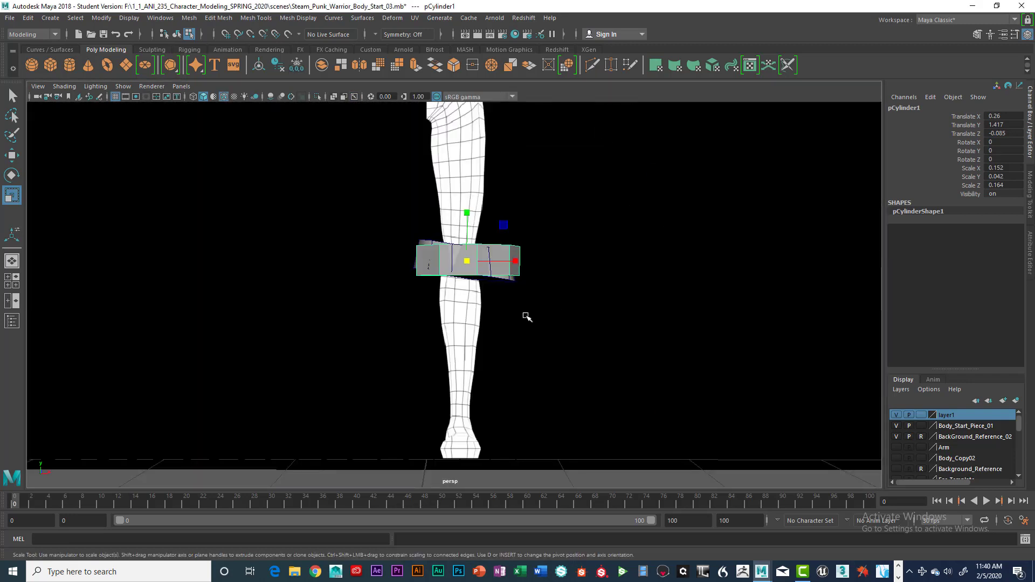
{"action": "scroll", "coordinate": [518, 316], "scroll_direction": "up", "scroll_amount": 2}
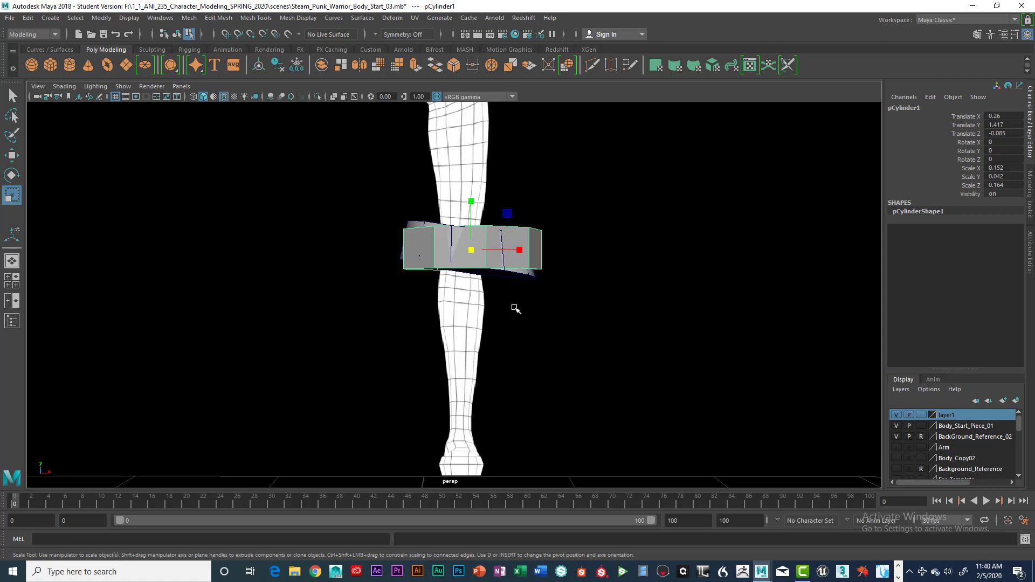
- Delete the cylinder ring, keeping only the angled knee band
{"action": "key", "text": "space"}
{"action": "key", "text": "space"}
{"action": "scroll", "coordinate": [465, 307], "scroll_direction": "up", "scroll_amount": 1}
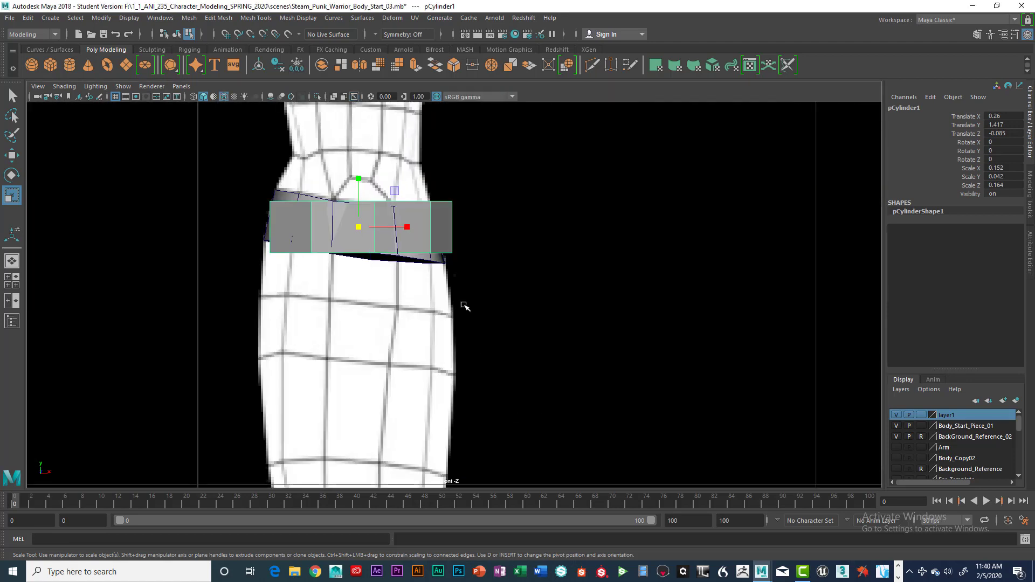
{"action": "left_click", "coordinate": [433, 232]}
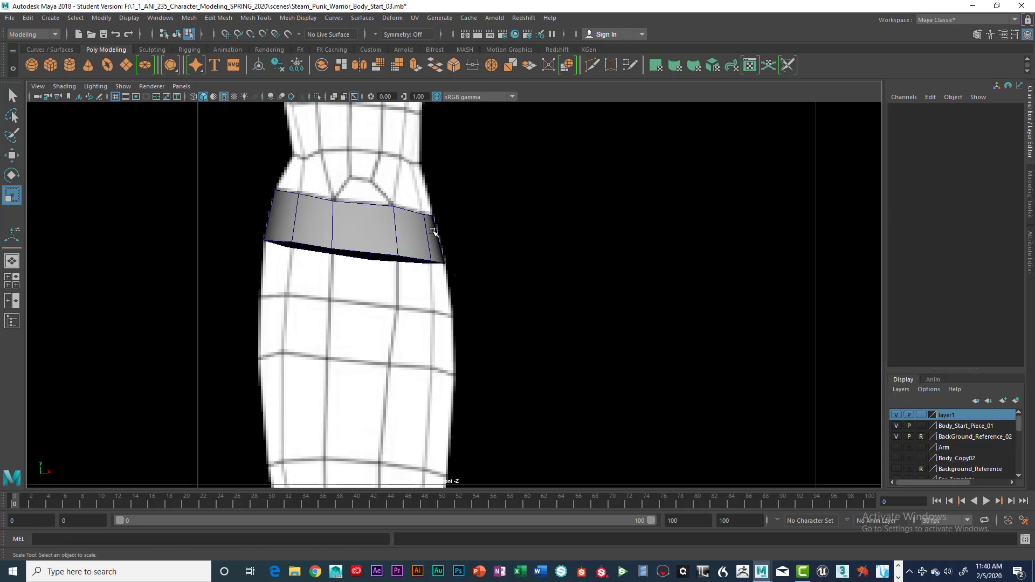
- Select the angled knee band and pick the whole border edge loop around its lower opening
{"action": "left_click", "coordinate": [391, 236]}
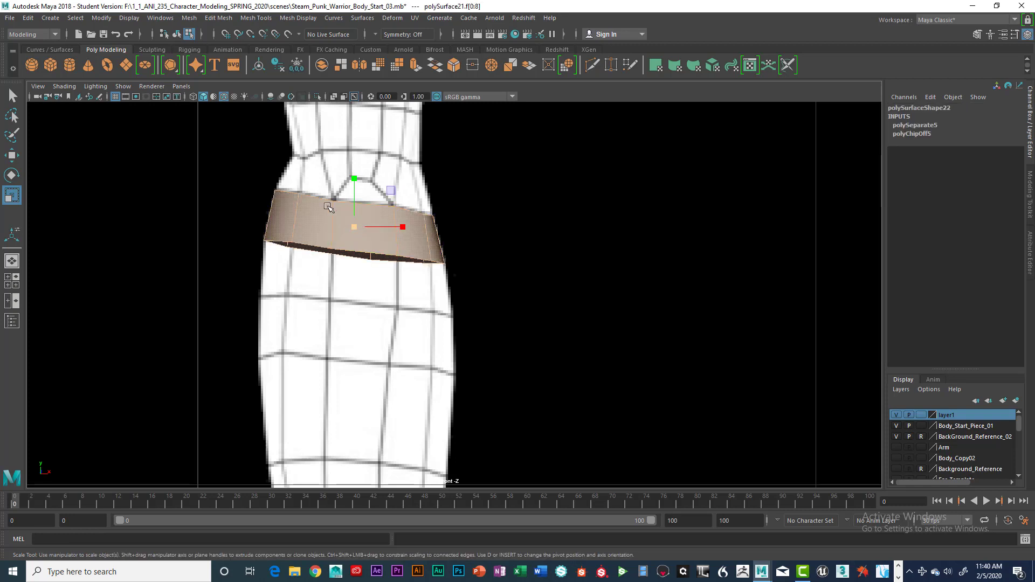
{"action": "right_click_drag", "start_coordinate": [313, 204], "coordinate": [302, 270]}
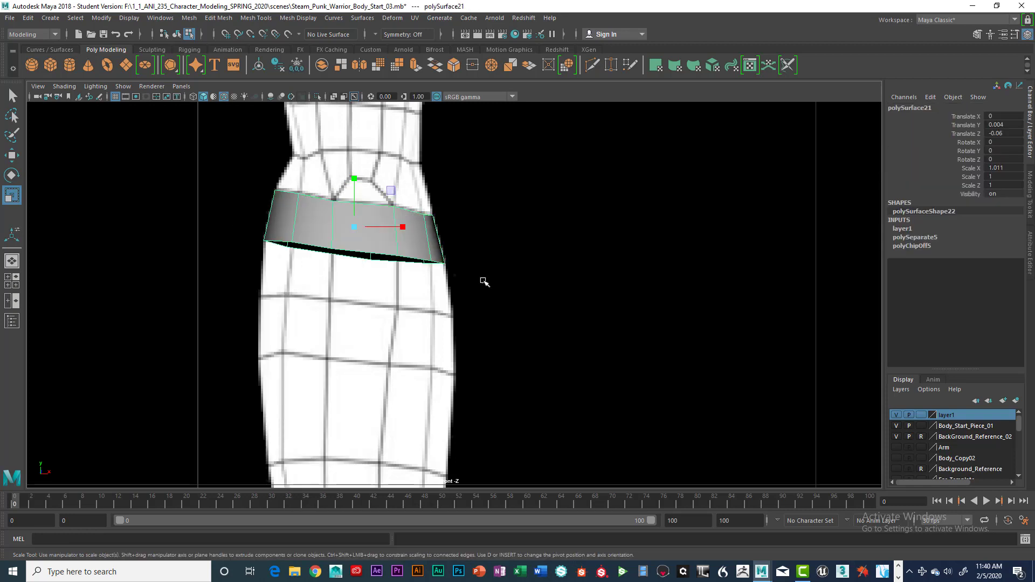
{"action": "left_click", "coordinate": [177, 34]}
{"action": "key", "text": "space"}
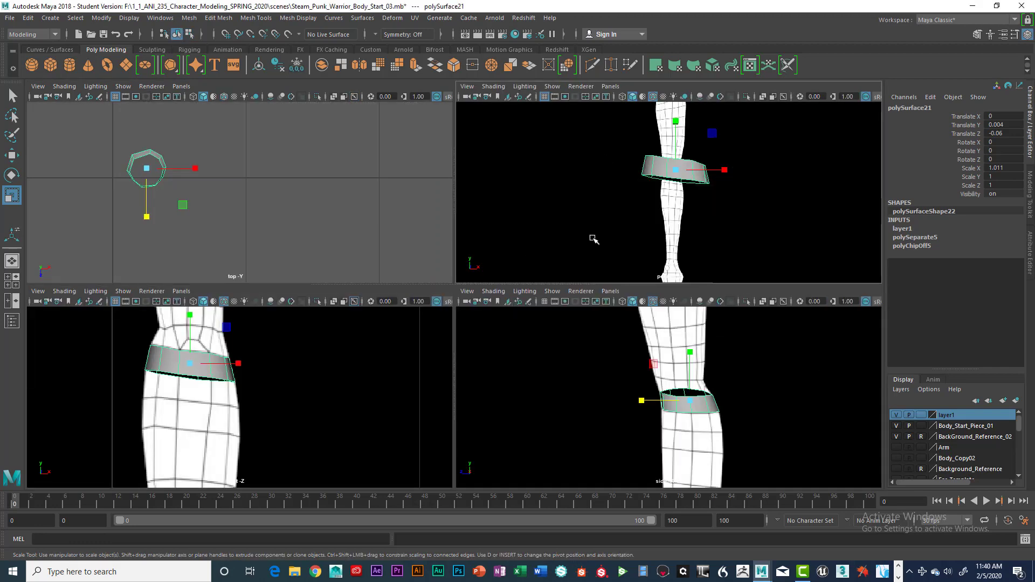
{"action": "key", "text": "space"}
{"action": "mouse_move", "coordinate": [553, 265]}
{"action": "left_mouse_down", "text": "alt"}
{"action": "mouse_move", "coordinate": [557, 280]}
{"action": "mouse_move", "coordinate": [591, 280]}
{"action": "mouse_move", "coordinate": [467, 276]}
{"action": "mouse_move", "coordinate": [542, 250]}
{"action": "mouse_move", "coordinate": [551, 262]}
{"action": "left_mouse_up", "text": "alt"}
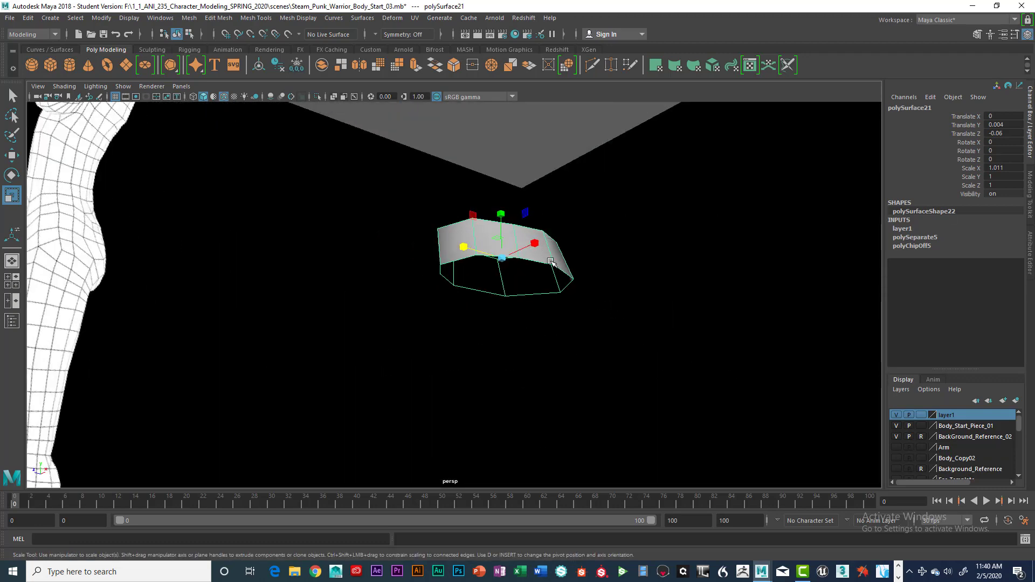
{"action": "right_click_drag", "start_coordinate": [550, 263], "coordinate": [553, 237]}
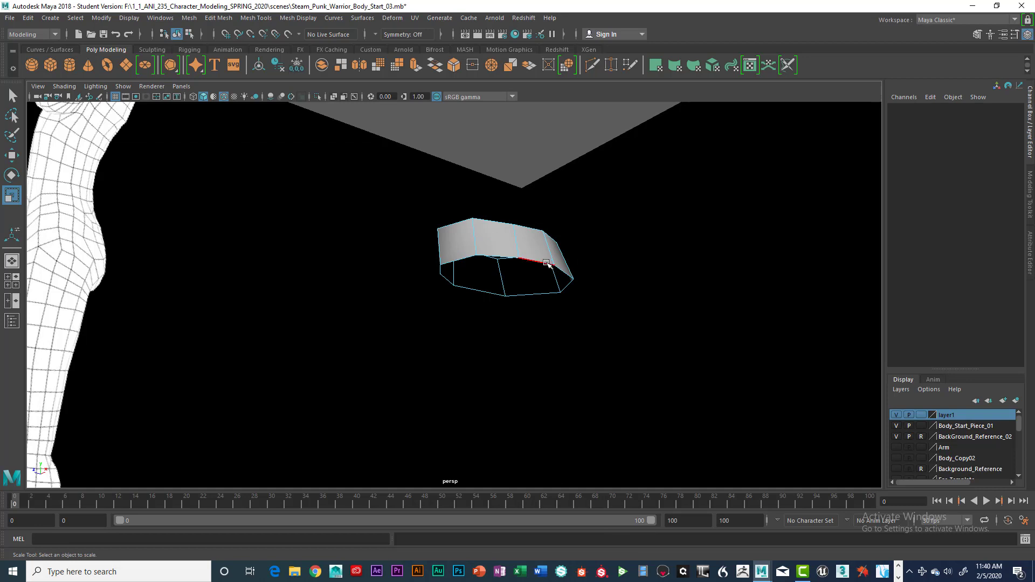
{"action": "double_click", "coordinate": [547, 263]}
- Extrude the knee band's lower border edges and pull them straight down in the front view to the reference's next edge row
{"action": "left_click_drag", "start_coordinate": [561, 257], "coordinate": [575, 270], "text": "alt"}
{"action": "key", "text": "space"}
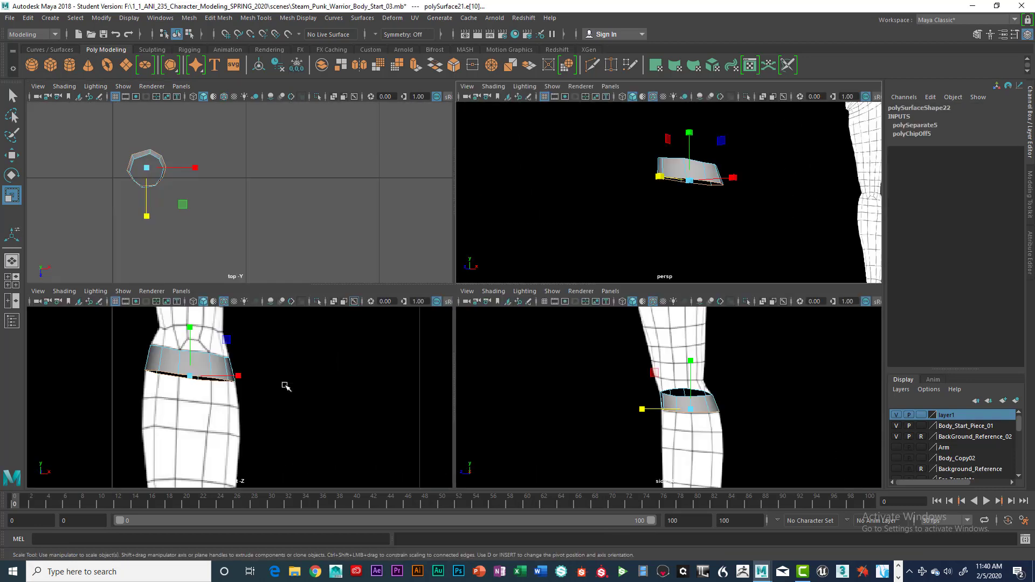
{"action": "key", "text": "space"}
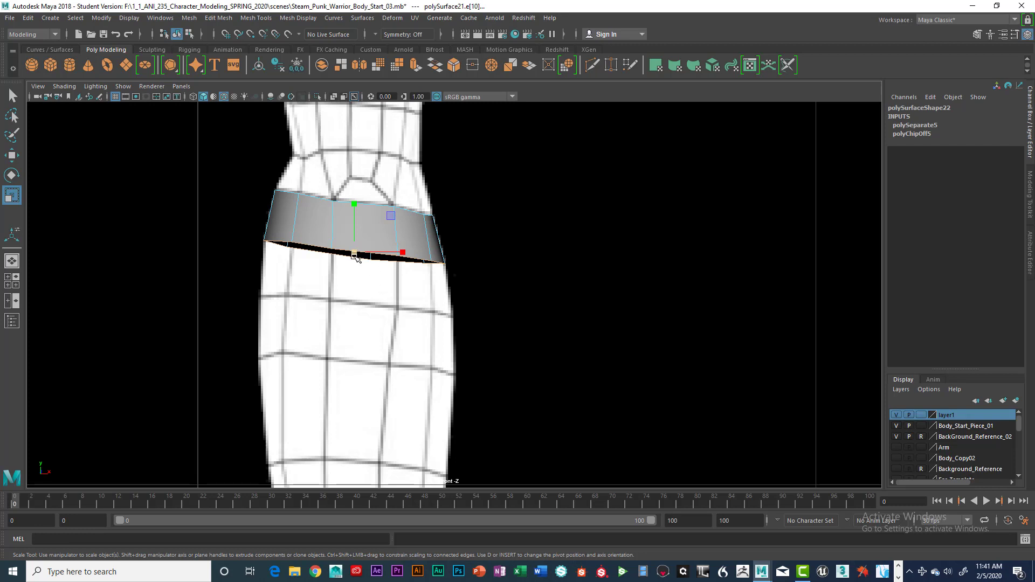
{"action": "key", "text": "ctrl+e"}
{"action": "key", "text": "w"}
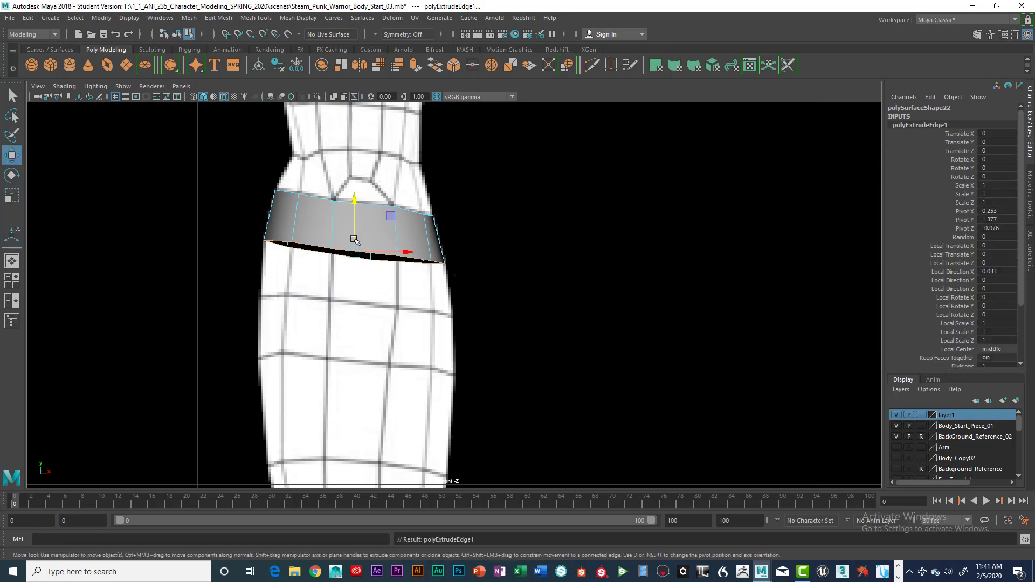
{"action": "left_click_drag", "start_coordinate": [354, 207], "coordinate": [343, 255]}
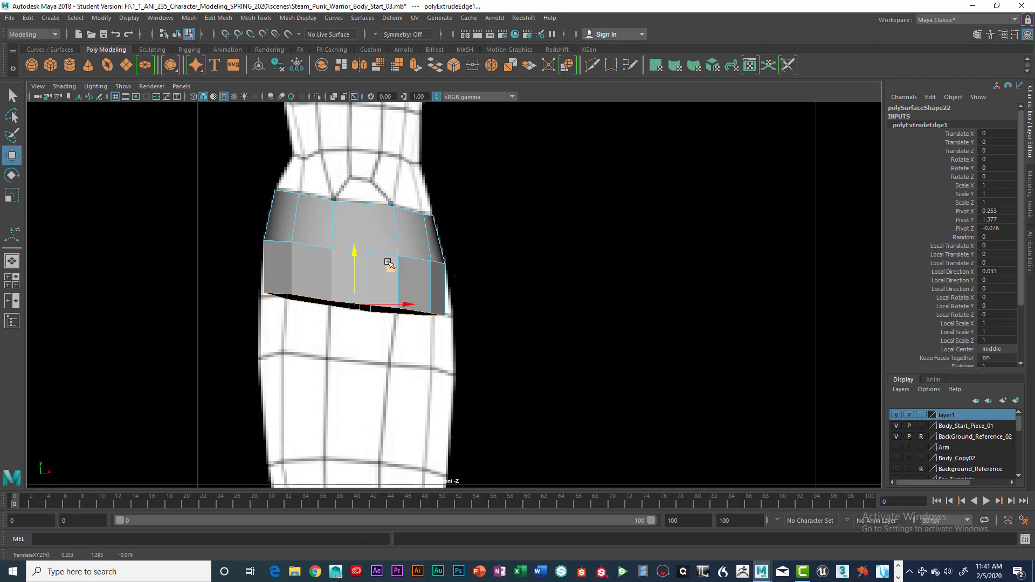
- Scale the extruded border outward to the leg's width and shift it in the side view to fit the reference outline
{"action": "key", "text": "r"}
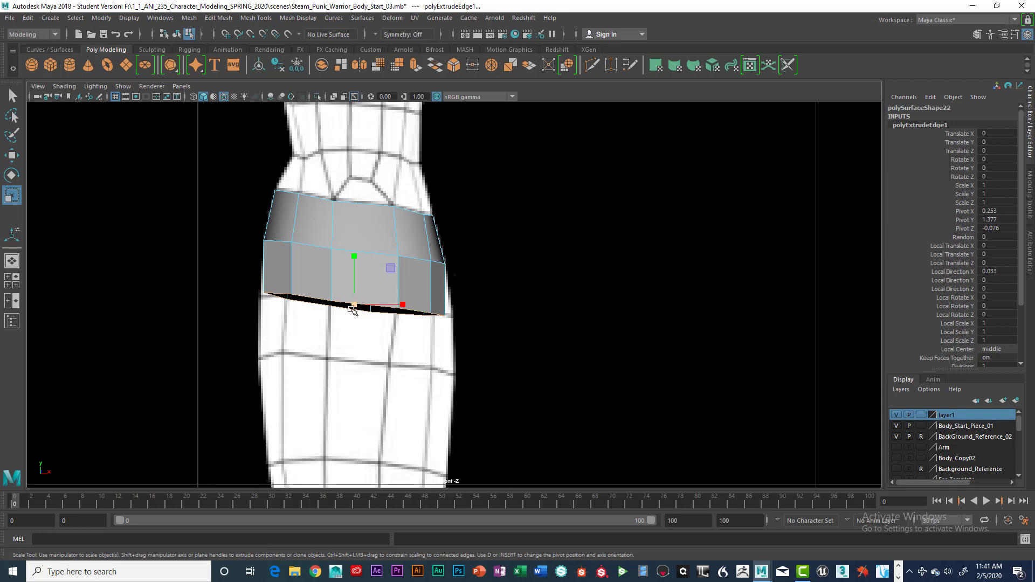
{"action": "left_click_drag", "start_coordinate": [355, 306], "coordinate": [366, 306]}
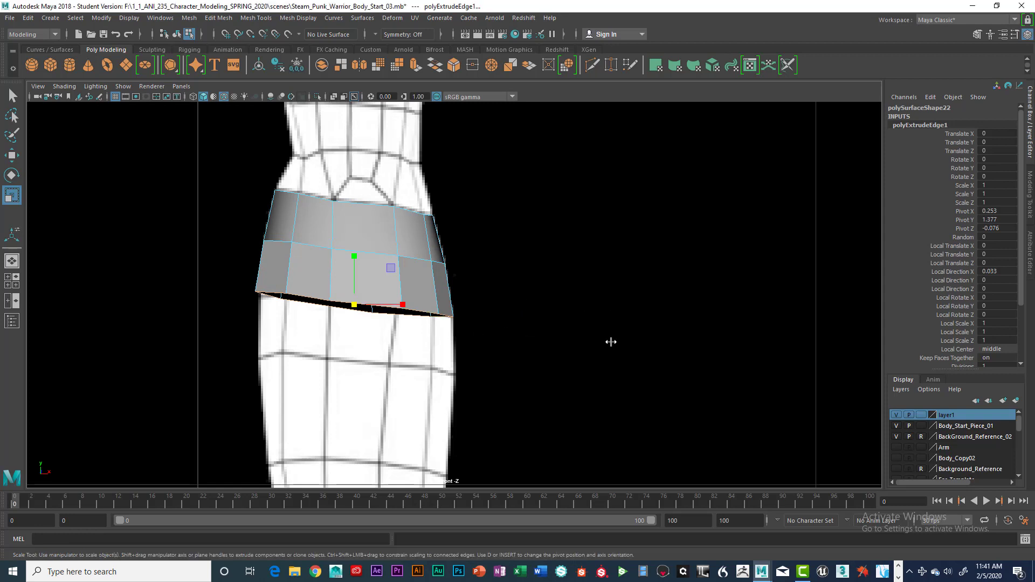
{"action": "key", "text": "space"}
{"action": "key", "text": "space"}
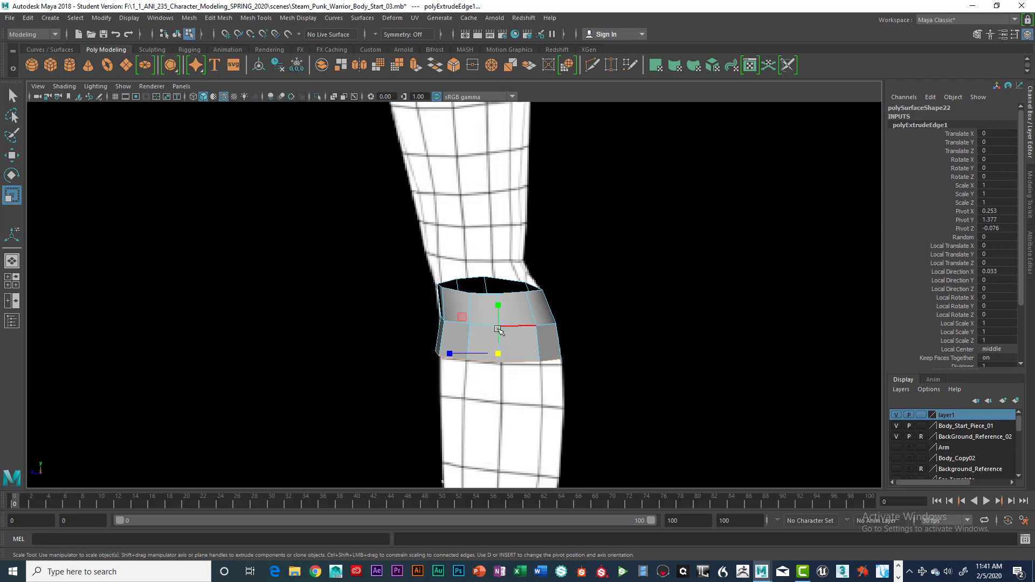
{"action": "key", "text": "w"}
{"action": "left_click_drag", "start_coordinate": [455, 356], "coordinate": [451, 357]}
{"action": "scroll", "coordinate": [490, 363], "scroll_direction": "up", "scroll_amount": 4}
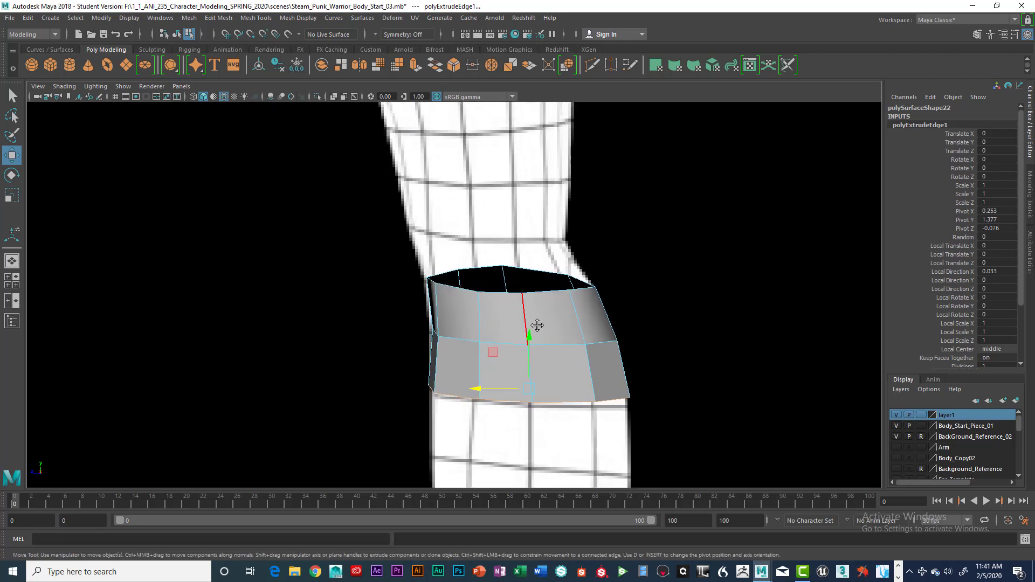
- Move the individual lower border vertices in the side view onto the leg reference's matching grid points
{"action": "middle_click_drag", "start_coordinate": [538, 326], "coordinate": [555, 261], "text": "alt"}
{"action": "right_click_drag", "start_coordinate": [555, 261], "coordinate": [507, 262]}
{"action": "left_click_drag", "start_coordinate": [621, 317], "coordinate": [581, 318]}
{"action": "left_click", "coordinate": [580, 312]}
{"action": "left_click", "coordinate": [516, 310]}
{"action": "left_click_drag", "start_coordinate": [516, 310], "coordinate": [515, 315]}
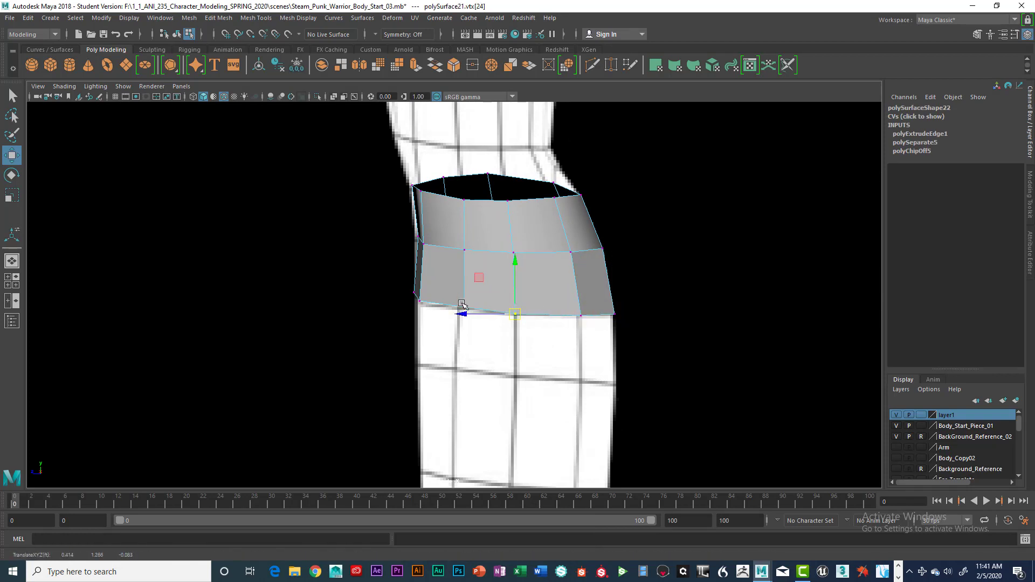
{"action": "left_click", "coordinate": [463, 308]}
{"action": "left_click", "coordinate": [418, 294]}
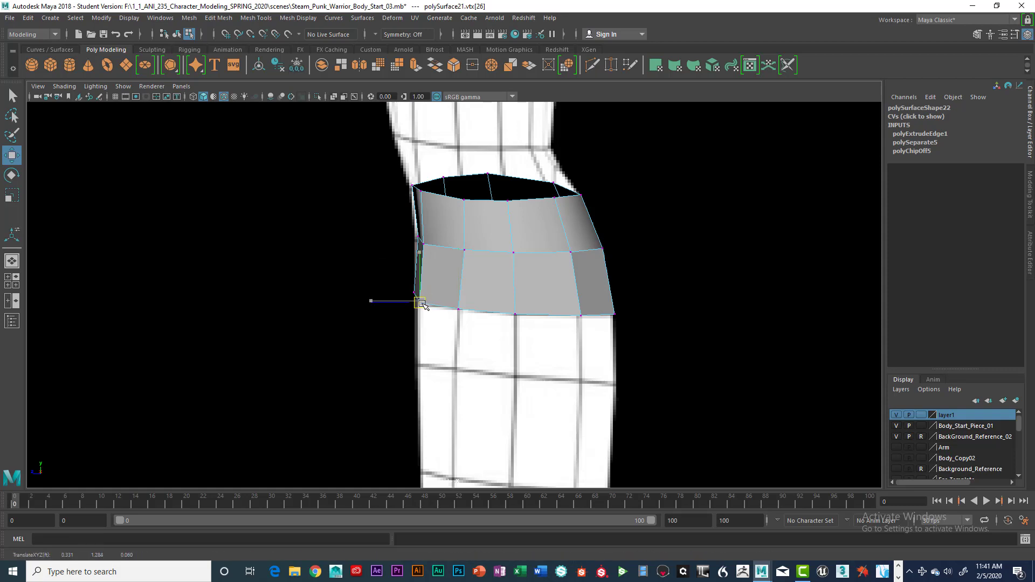
{"action": "left_click_drag", "start_coordinate": [414, 293], "coordinate": [415, 303]}
- Align the front vertices of the band's middle and upper rows with the leg reference in the side view
{"action": "mouse_move", "coordinate": [401, 229]}
{"action": "left_mouse_down"}
{"action": "mouse_move", "coordinate": [426, 248]}
{"action": "mouse_move", "coordinate": [409, 243]}
{"action": "left_mouse_up"}
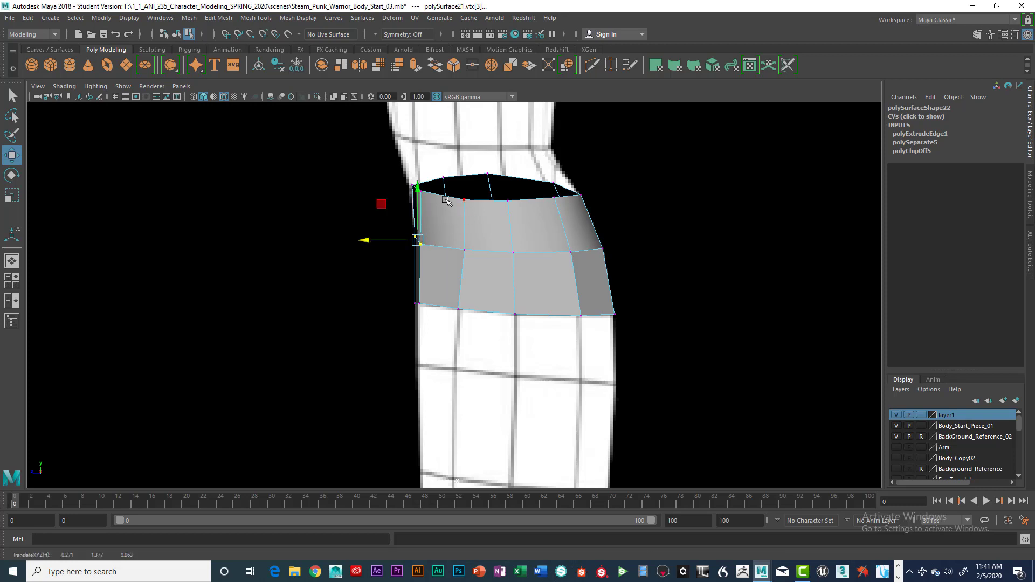
{"action": "left_click", "coordinate": [416, 186]}
{"action": "mouse_move", "coordinate": [415, 185]}
{"action": "left_mouse_down"}
{"action": "mouse_move", "coordinate": [418, 207]}
{"action": "mouse_move", "coordinate": [413, 190]}
{"action": "left_mouse_up"}
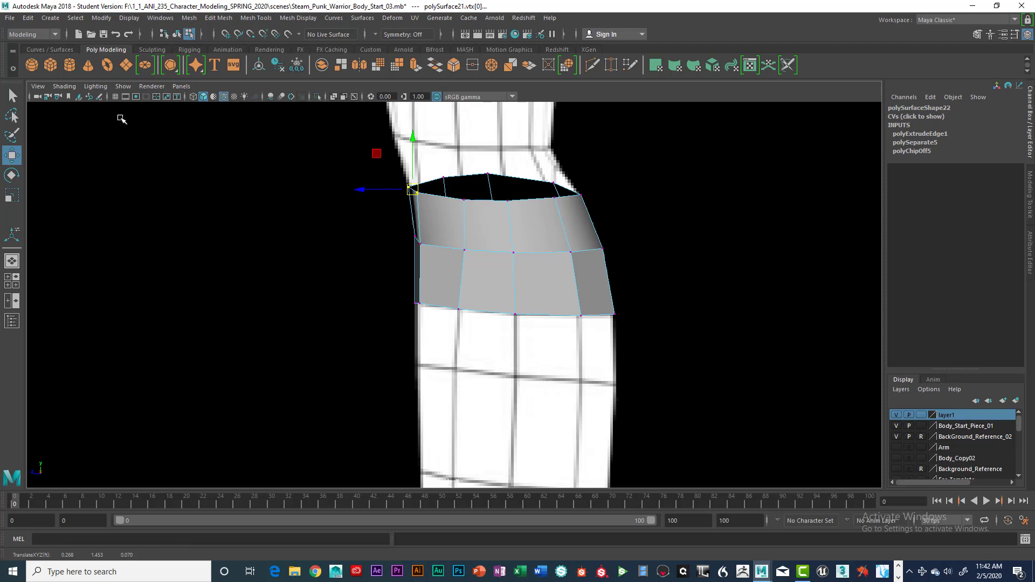
- Try to make the band see-through in the side view with X-Ray shading
{"action": "left_click", "coordinate": [68, 88]}
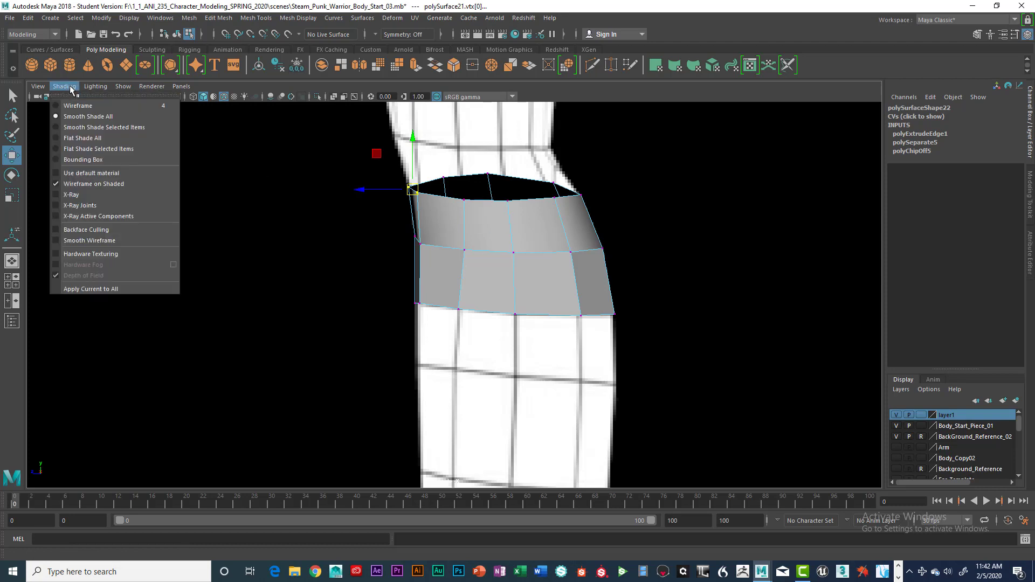
{"action": "left_click", "coordinate": [79, 195]}
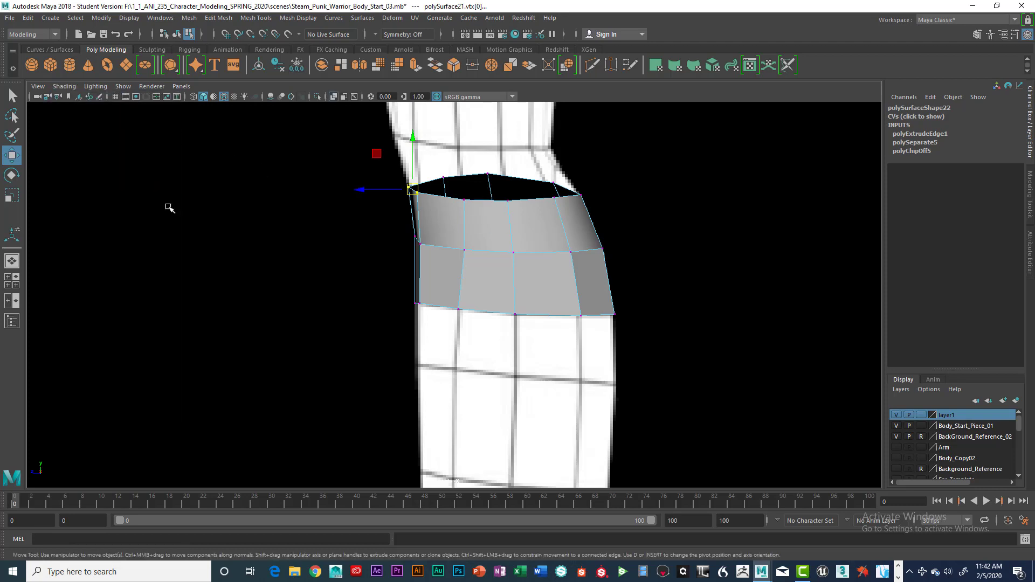
{"action": "left_click", "coordinate": [64, 86]}
{"action": "left_click", "coordinate": [79, 196]}
{"action": "left_click", "coordinate": [536, 242]}
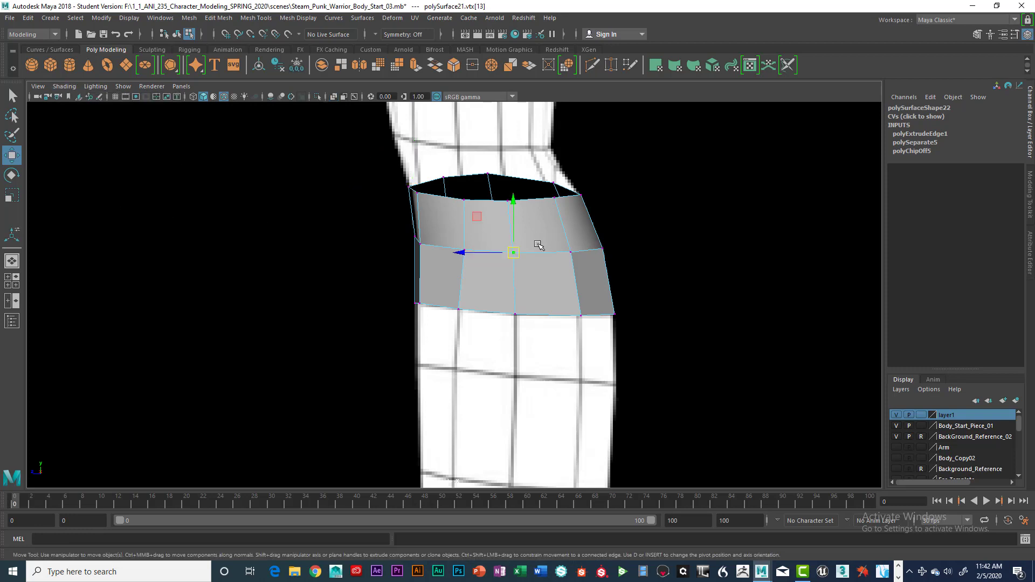
{"action": "right_click_drag", "start_coordinate": [536, 243], "coordinate": [517, 309]}
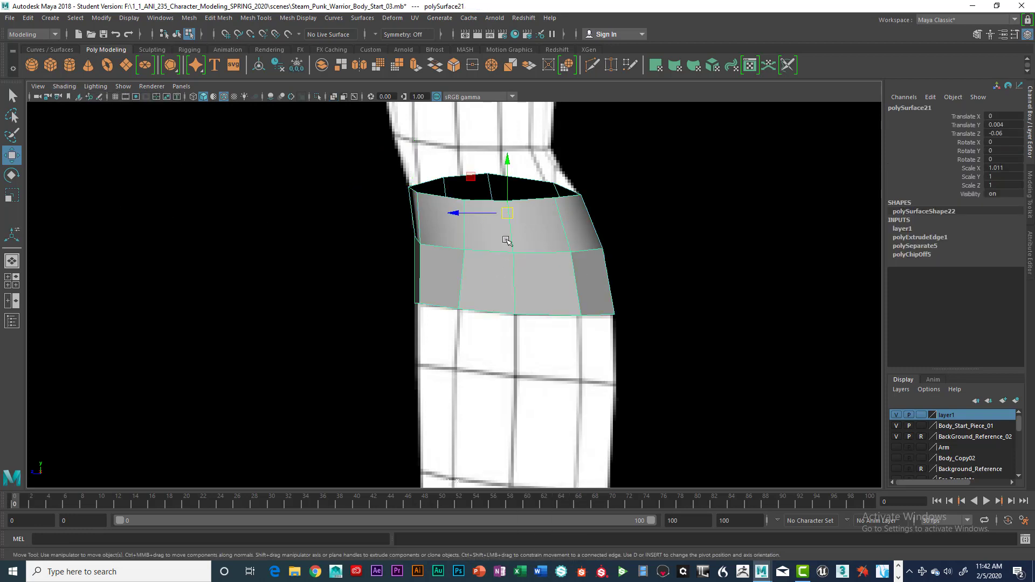
{"action": "left_click", "coordinate": [76, 89]}
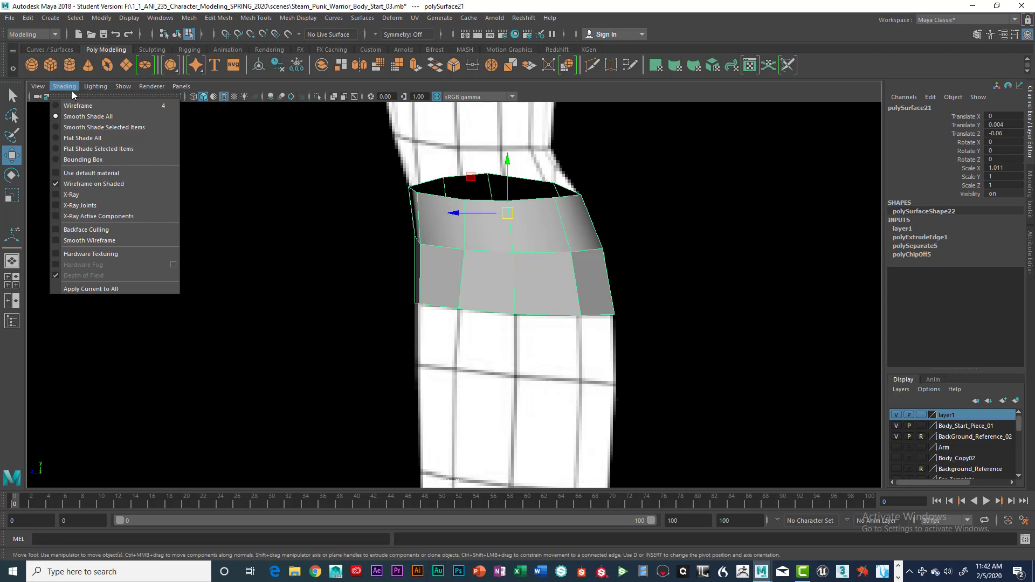
{"action": "left_click", "coordinate": [89, 195]}
- Show the front view in wireframe so the leg reference can be seen through the band
{"action": "key", "text": "space"}
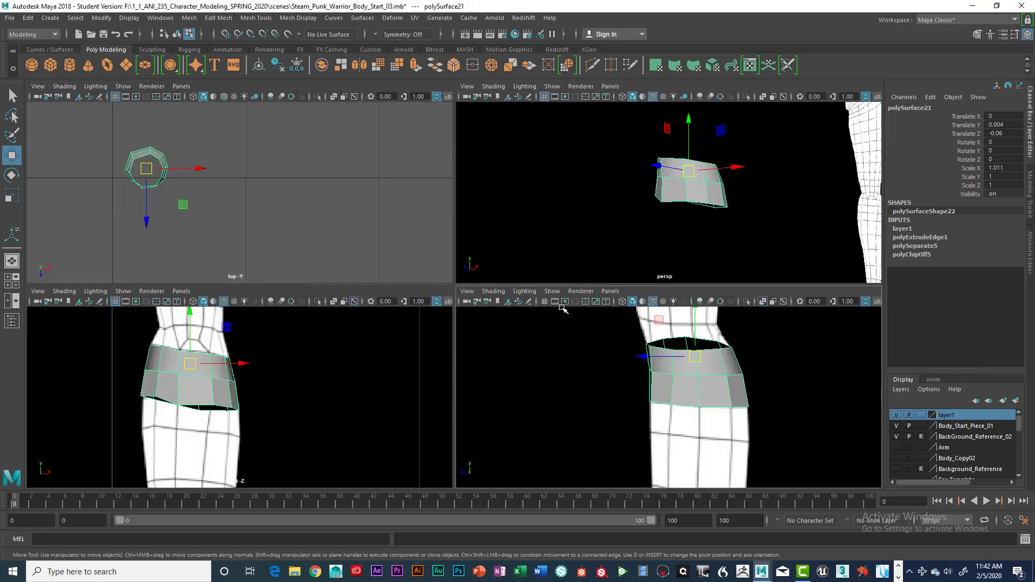
{"action": "key", "text": "space"}
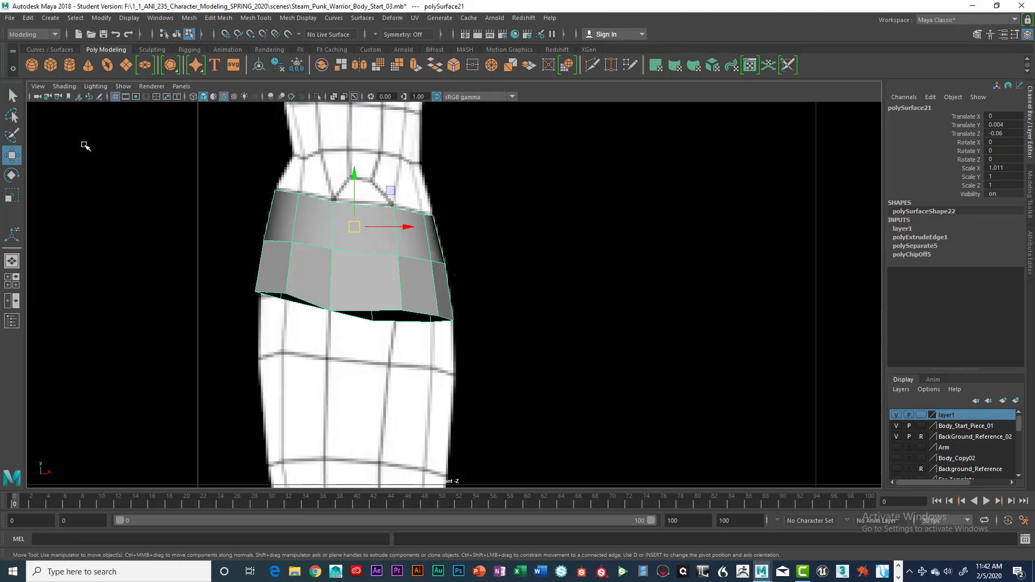
{"action": "left_click", "coordinate": [61, 88]}
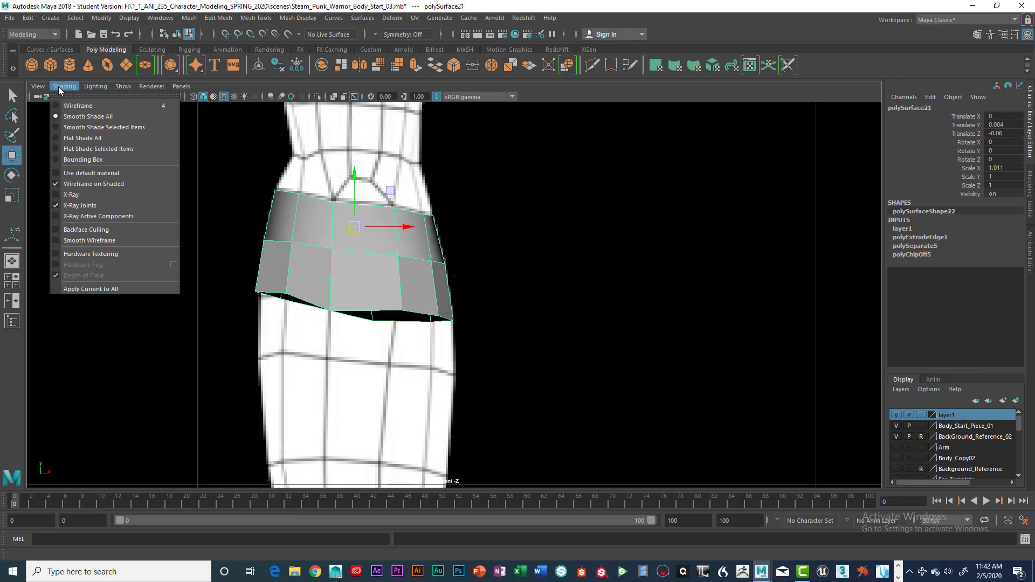
{"action": "left_click", "coordinate": [67, 195]}
{"action": "key", "text": "F9"}
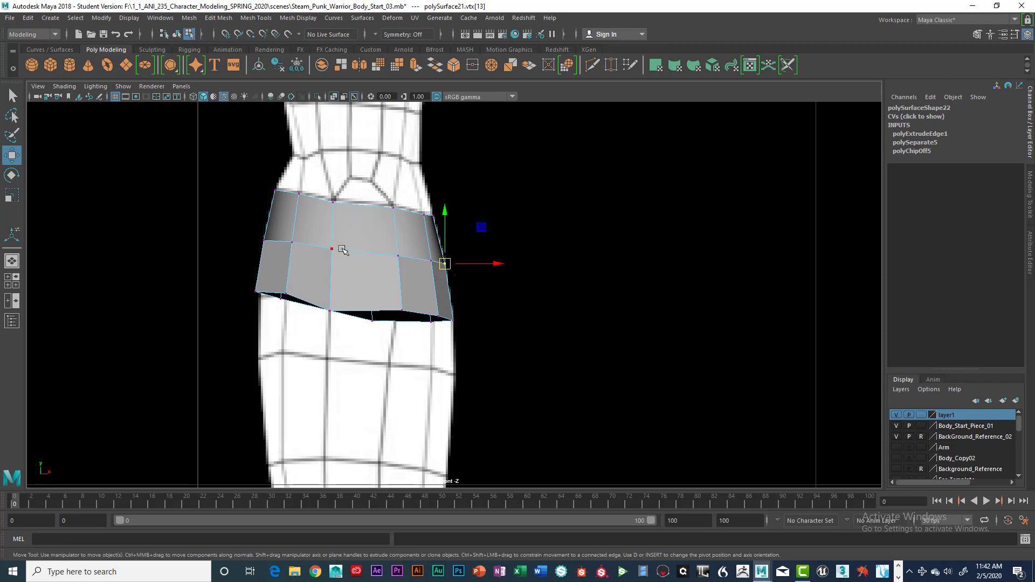
{"action": "right_click_drag", "start_coordinate": [277, 208], "coordinate": [273, 237]}
{"action": "key", "text": "4"}
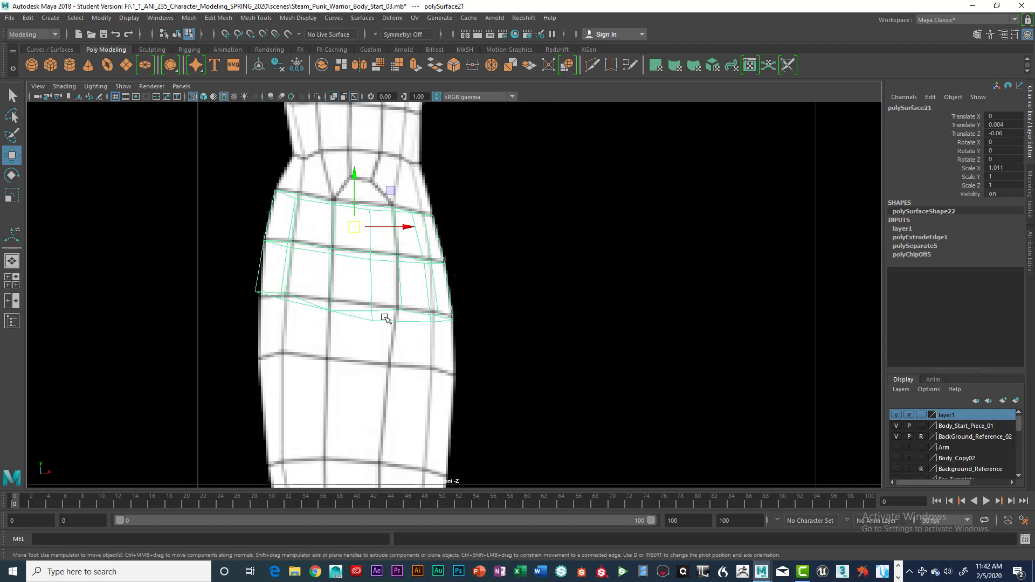
- Raise the lower border's middle and outer back vertices in the front view onto the reference edge row
{"action": "right_click_drag", "start_coordinate": [382, 277], "coordinate": [348, 275]}
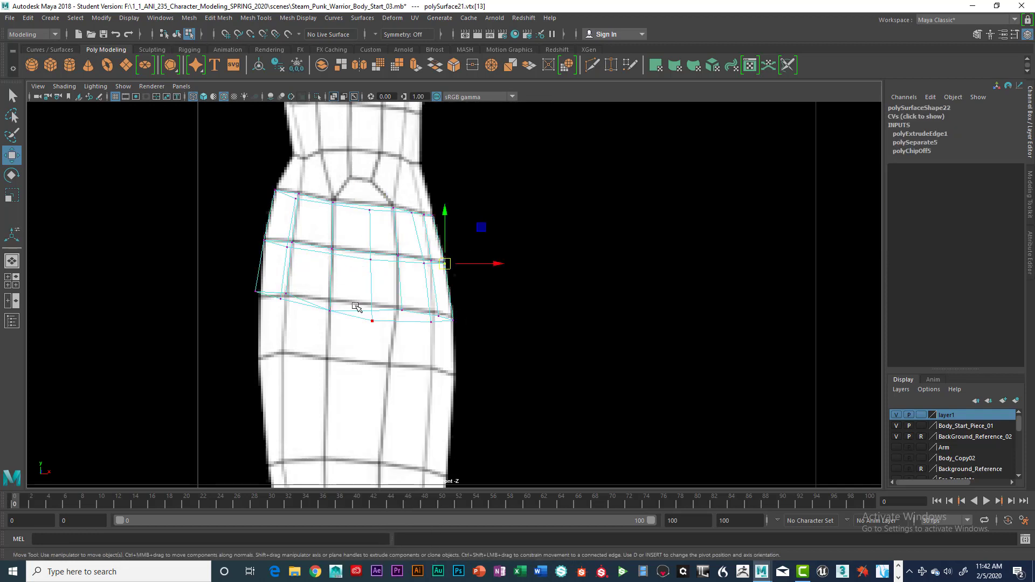
{"action": "left_click", "coordinate": [372, 319]}
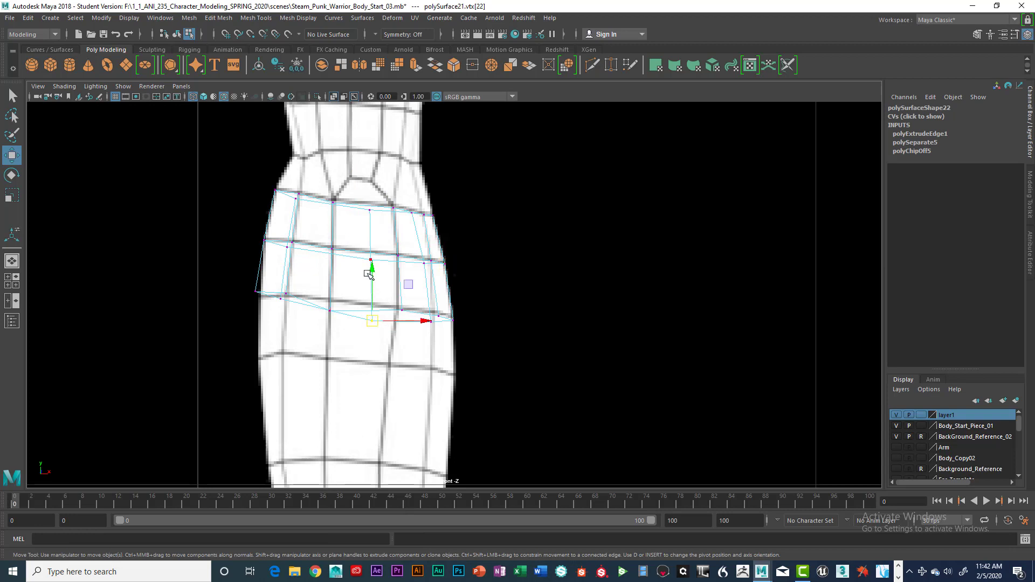
{"action": "left_click", "coordinate": [373, 281]}
{"action": "left_click", "coordinate": [370, 314]}
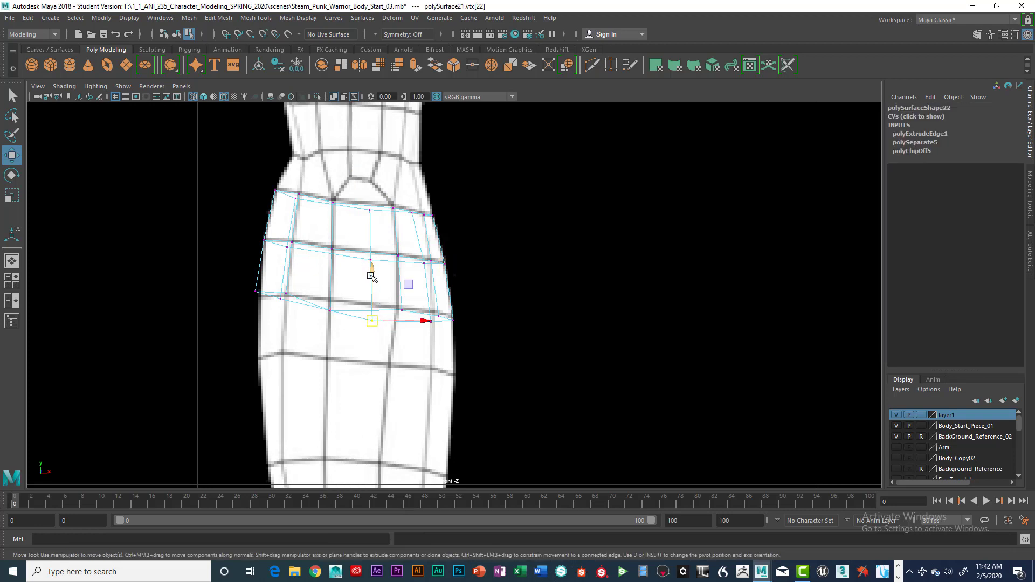
{"action": "left_click_drag", "start_coordinate": [371, 276], "coordinate": [373, 264]}
{"action": "left_click", "coordinate": [430, 322]}
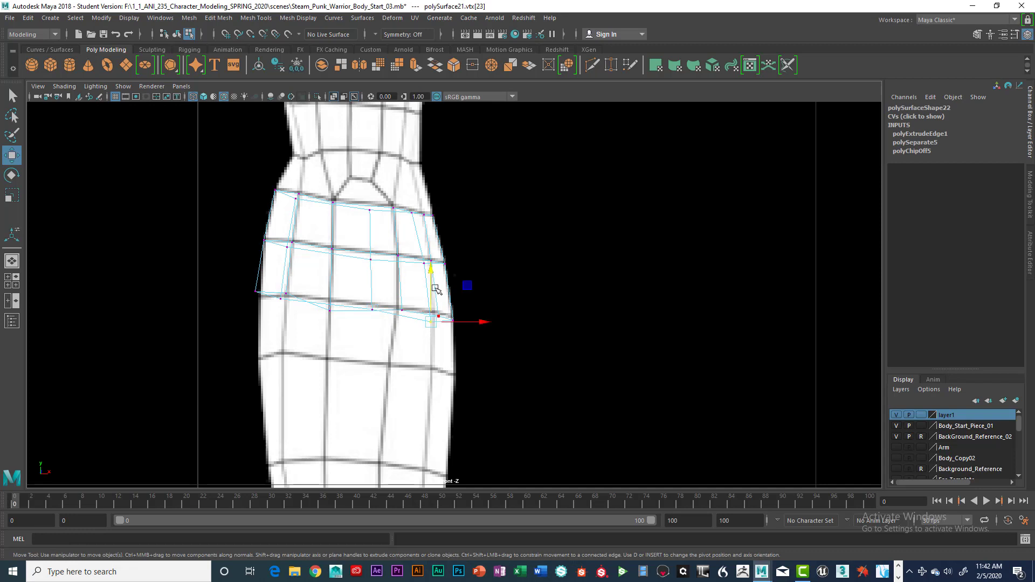
{"action": "left_click_drag", "start_coordinate": [430, 278], "coordinate": [426, 266]}
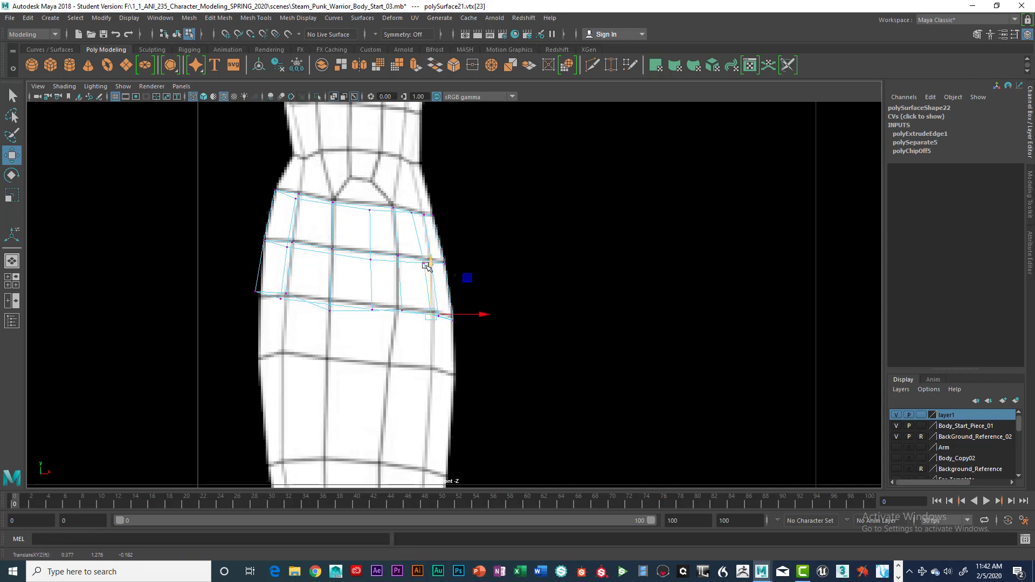
- Align the lower border's inner-side vertices with the reference edge row and the leg's inner outline
{"action": "left_click", "coordinate": [329, 311]}
{"action": "left_click_drag", "start_coordinate": [332, 270], "coordinate": [332, 261]}
{"action": "left_click", "coordinate": [286, 295]}
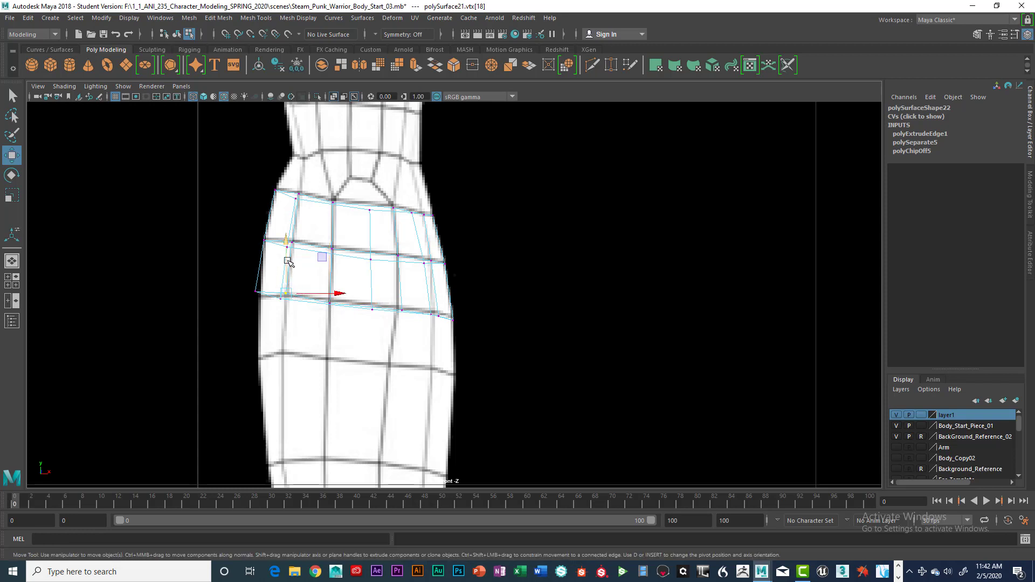
{"action": "left_click", "coordinate": [257, 293]}
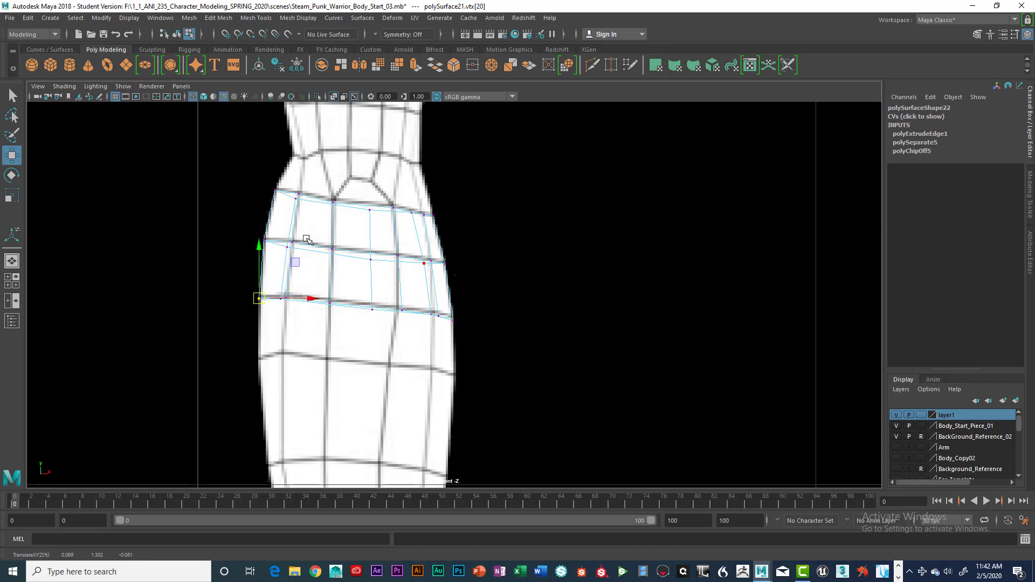
- Adjust the upper border's off-line vertices one by one in the front view to follow the reference's top edge row
{"action": "left_click", "coordinate": [296, 197]}
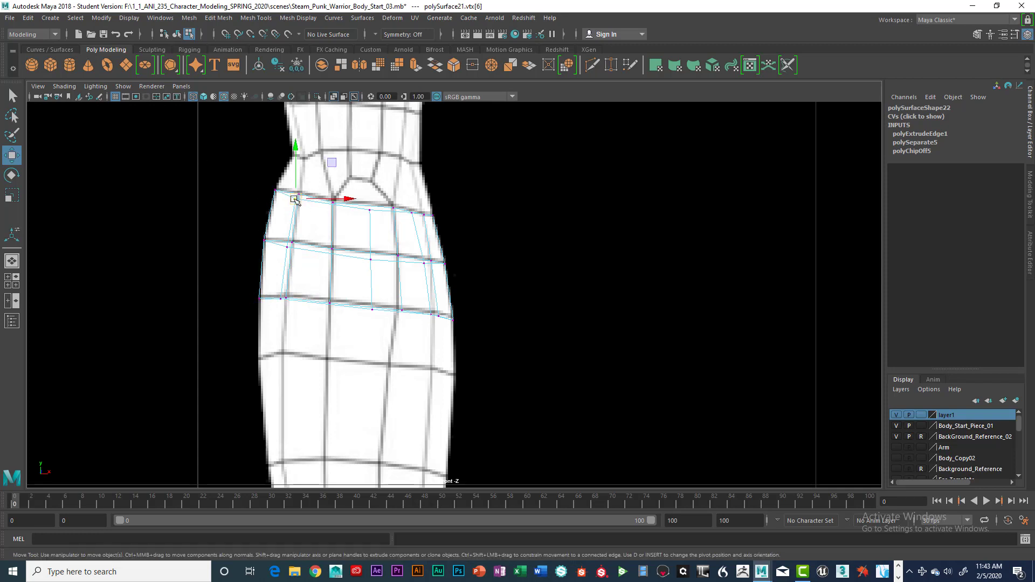
{"action": "left_click", "coordinate": [370, 205]}
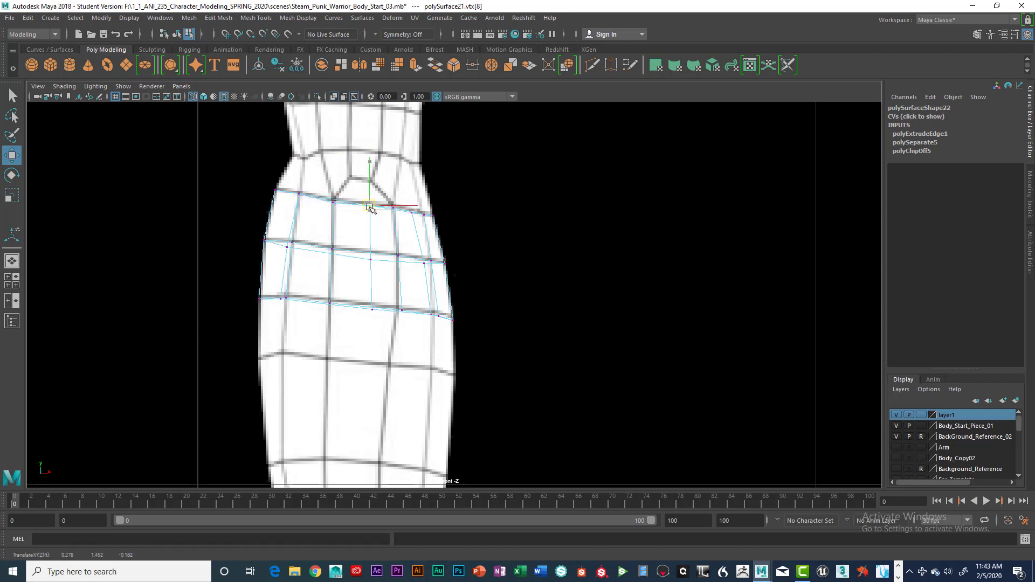
{"action": "left_click", "coordinate": [332, 197]}
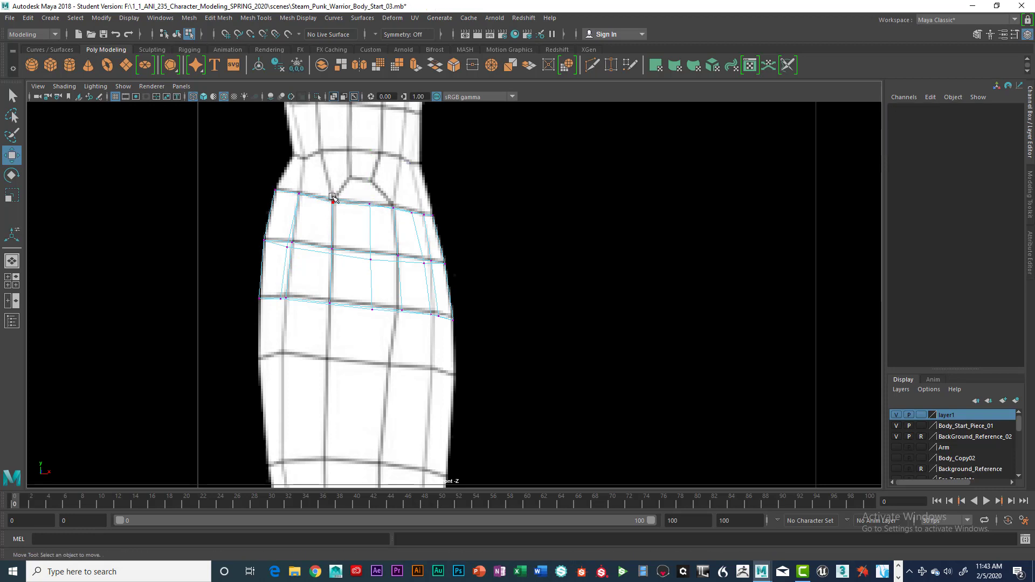
{"action": "left_click", "coordinate": [330, 202]}
{"action": "left_click", "coordinate": [330, 180]}
{"action": "left_click", "coordinate": [334, 204]}
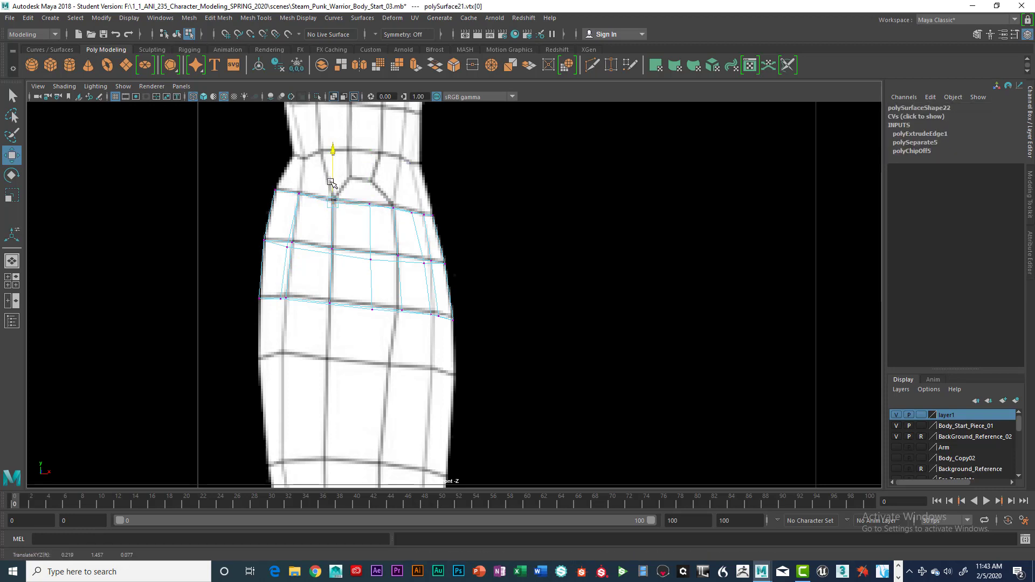
{"action": "left_click", "coordinate": [408, 207]}
{"action": "left_click", "coordinate": [407, 219]}
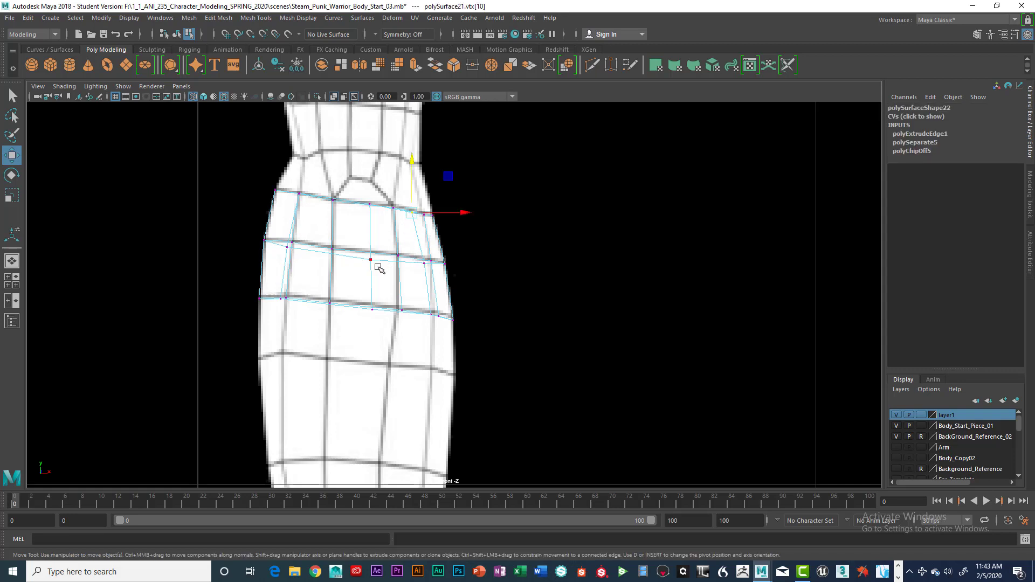
{"action": "scroll", "coordinate": [381, 281], "scroll_direction": "down", "scroll_amount": 4}
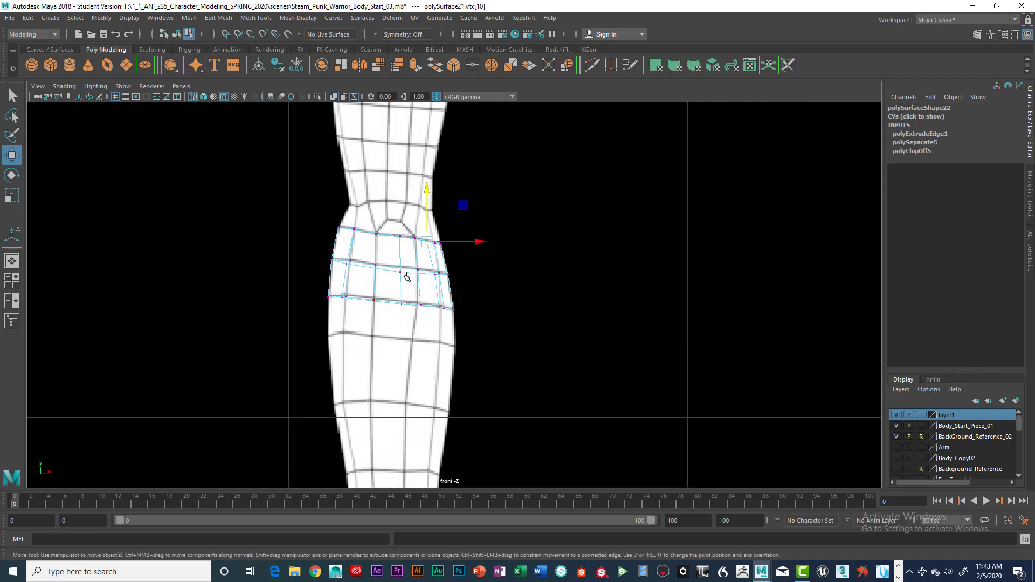
- Extrude the band's whole lower border edge loop down to the next reference edge row in the front view
{"action": "key", "text": "space"}
{"action": "key", "text": "space"}
{"action": "left_click_drag", "start_coordinate": [575, 264], "coordinate": [515, 317], "text": "alt"}
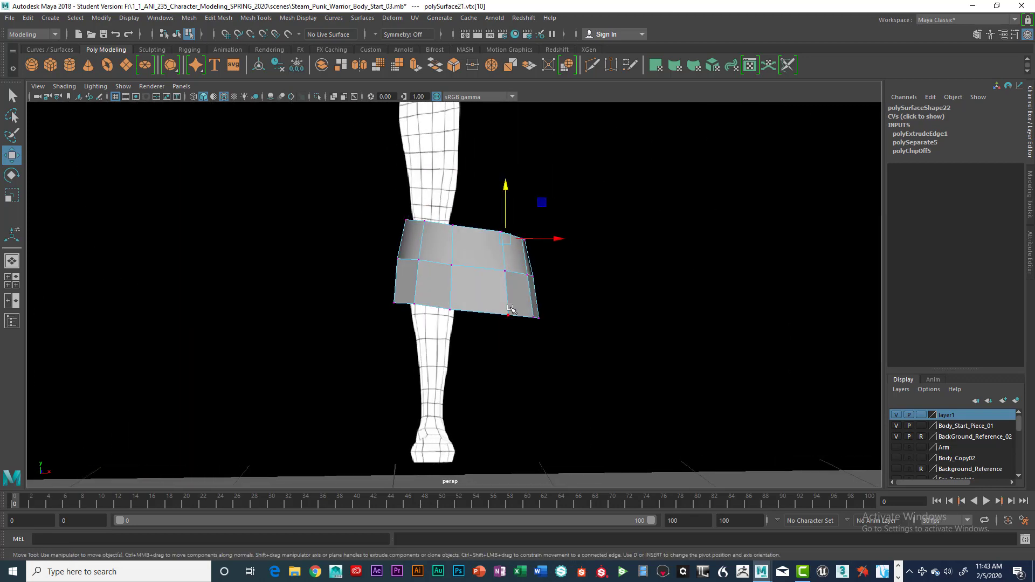
{"action": "right_click_drag", "start_coordinate": [511, 309], "coordinate": [458, 276]}
{"action": "left_click_drag", "start_coordinate": [458, 276], "coordinate": [438, 315], "text": "alt"}
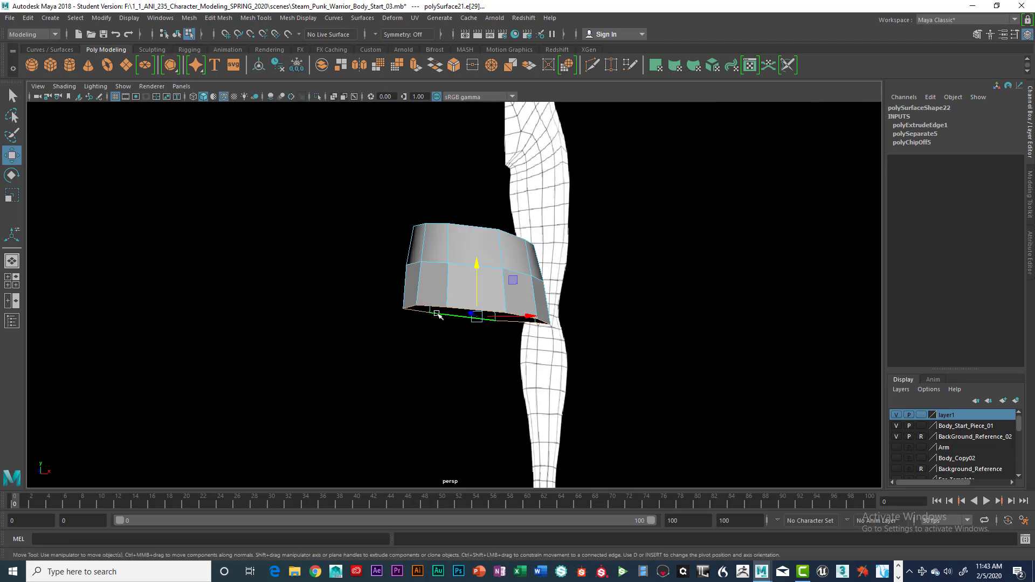
{"action": "key", "text": "space"}
{"action": "key", "text": "space"}
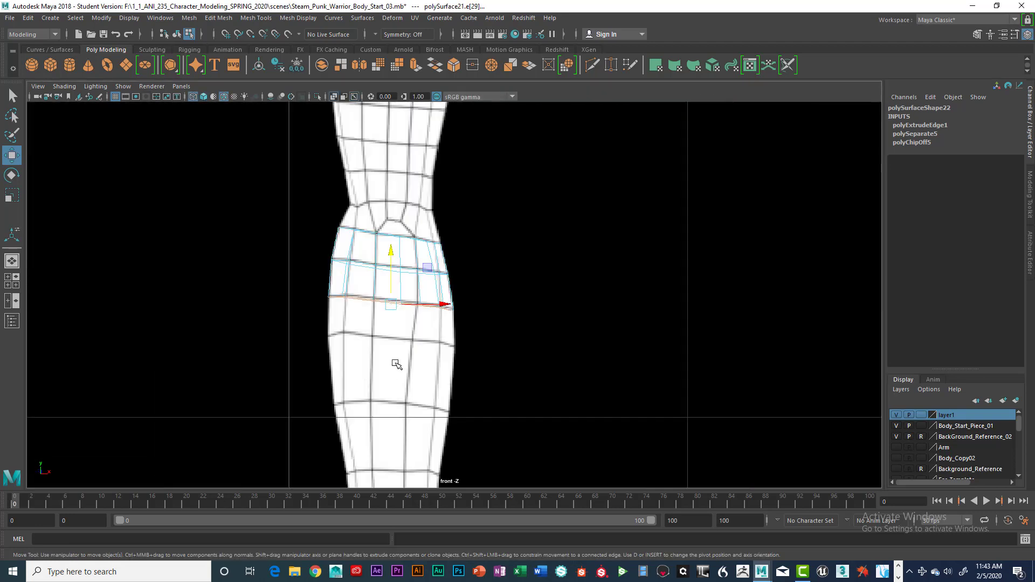
{"action": "left_click_drag", "start_coordinate": [395, 363], "coordinate": [388, 367], "text": "alt"}
{"action": "key", "text": "ctrl+e"}
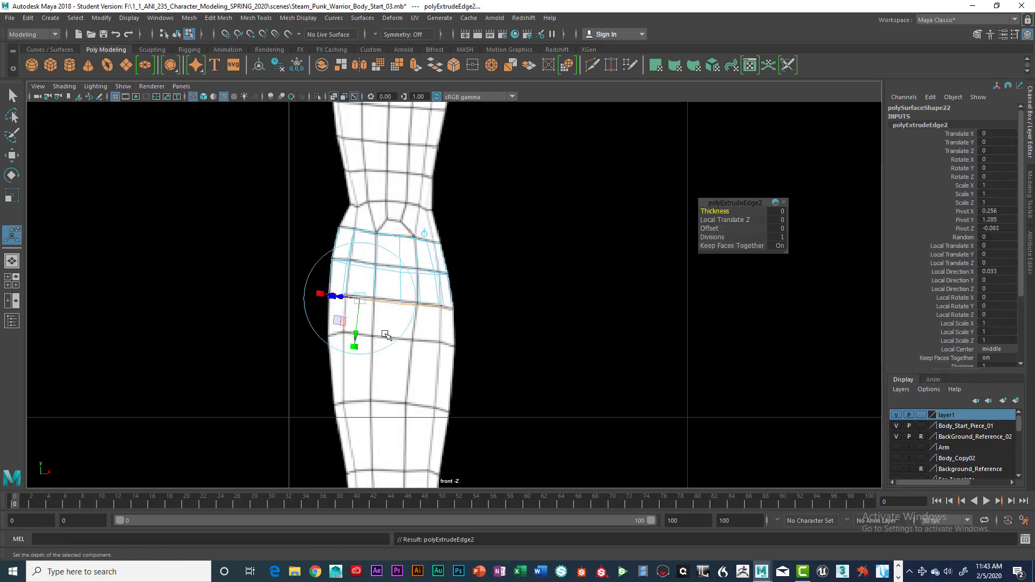
{"action": "key", "text": "w"}
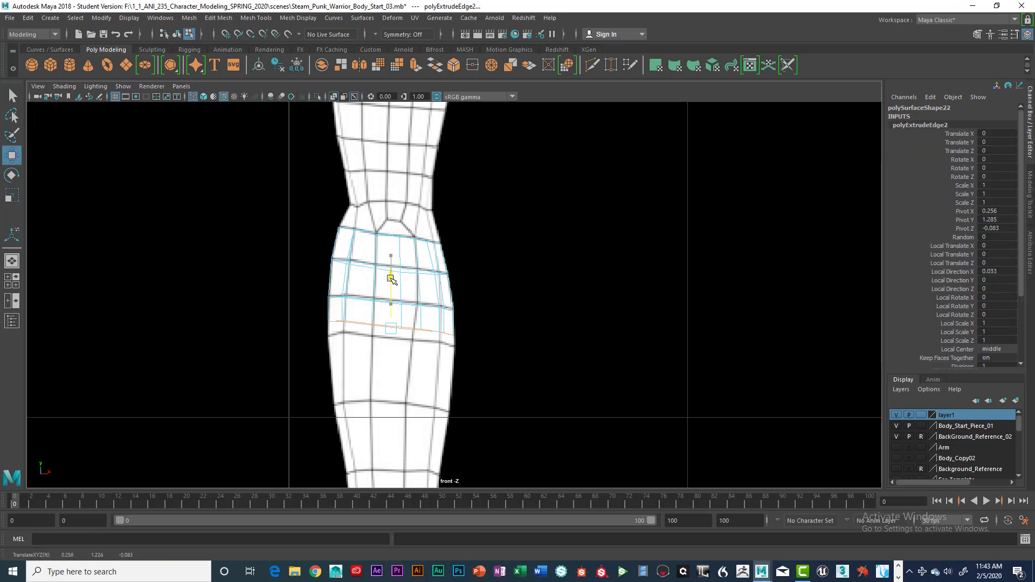
{"action": "left_click_drag", "start_coordinate": [392, 258], "coordinate": [393, 290]}
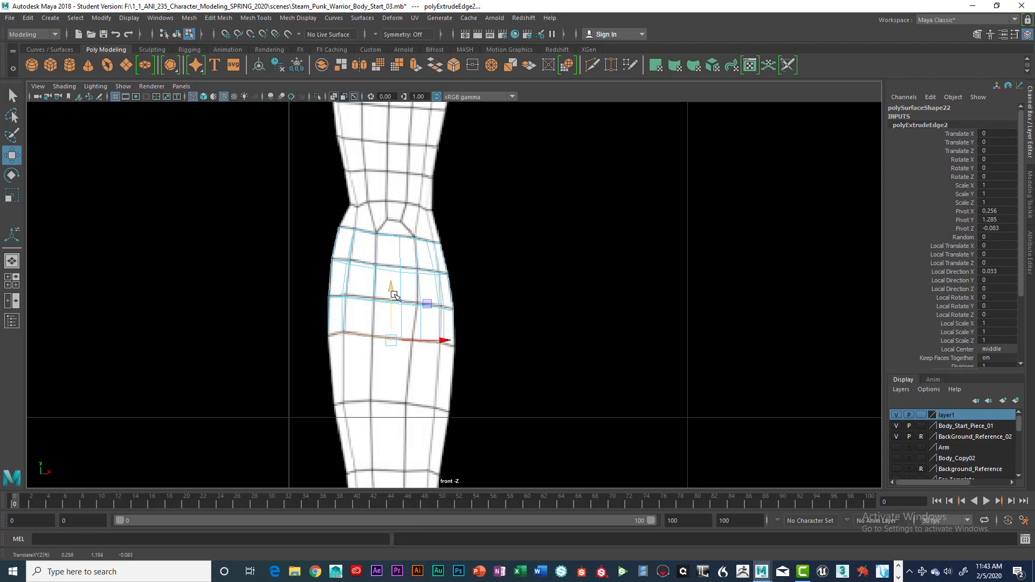
- Extrude the lower border again to the following reference row and scale it narrower to match the leg's width
{"action": "key", "text": "ctrl+e"}
{"action": "key", "text": "w"}
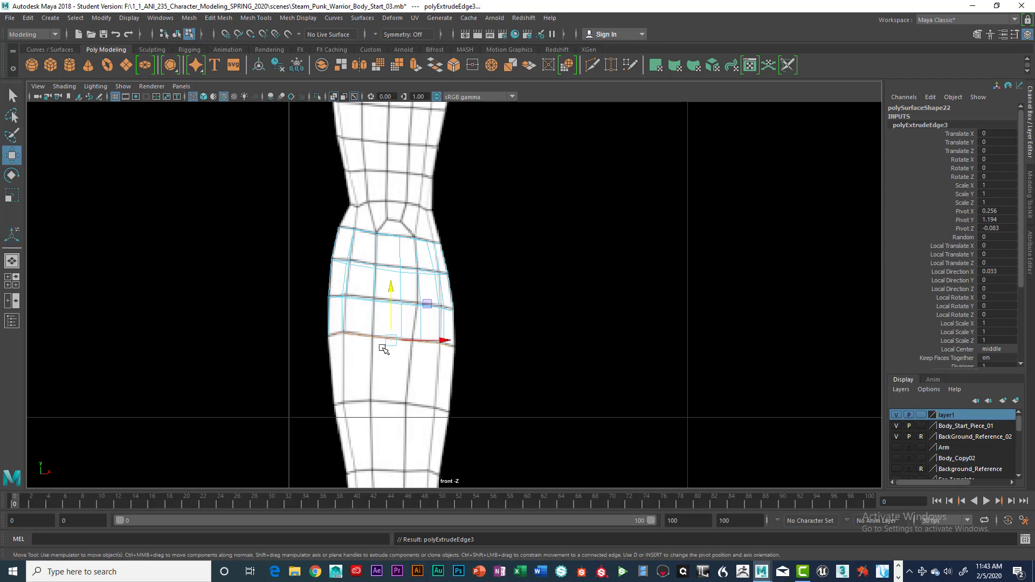
{"action": "left_click_drag", "start_coordinate": [392, 295], "coordinate": [398, 366]}
{"action": "key", "text": "e"}
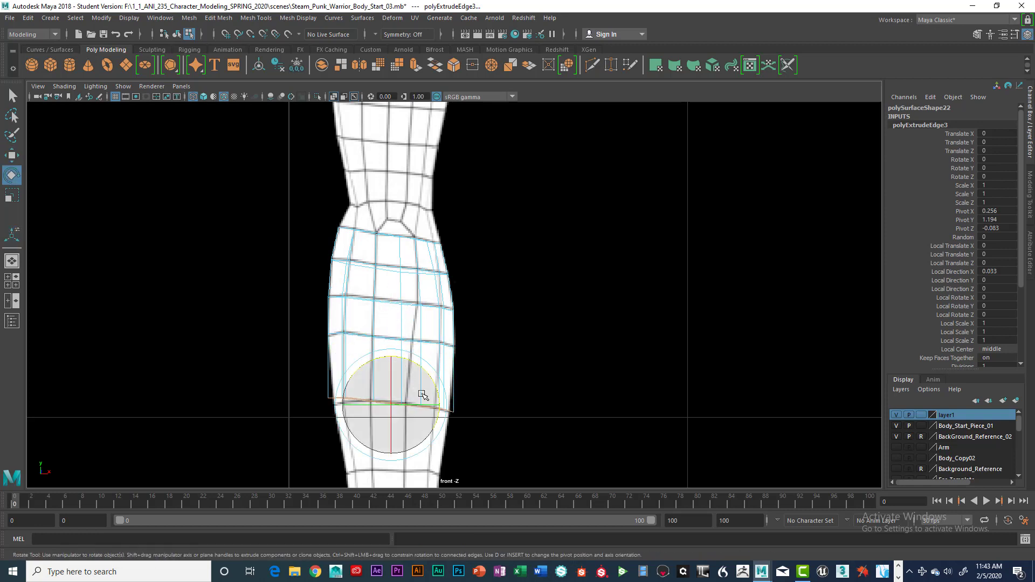
{"action": "key", "text": "r"}
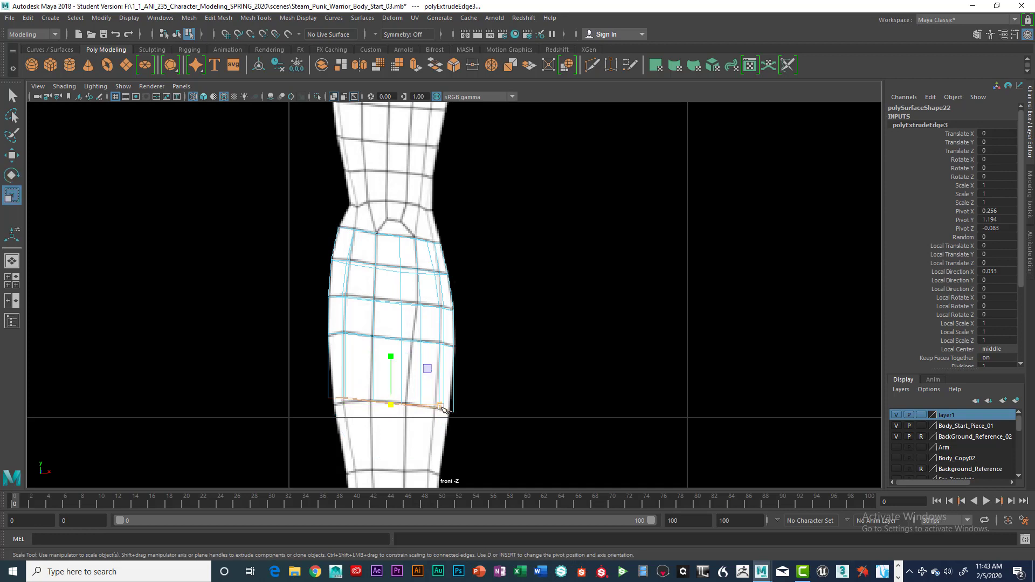
{"action": "left_click_drag", "start_coordinate": [439, 405], "coordinate": [439, 408]}
- Move the new lower border's inner-side vertices onto the reference edge row in the front view
{"action": "right_click_drag", "start_coordinate": [343, 261], "coordinate": [290, 262]}
{"action": "left_click_drag", "start_coordinate": [327, 390], "coordinate": [358, 414]}
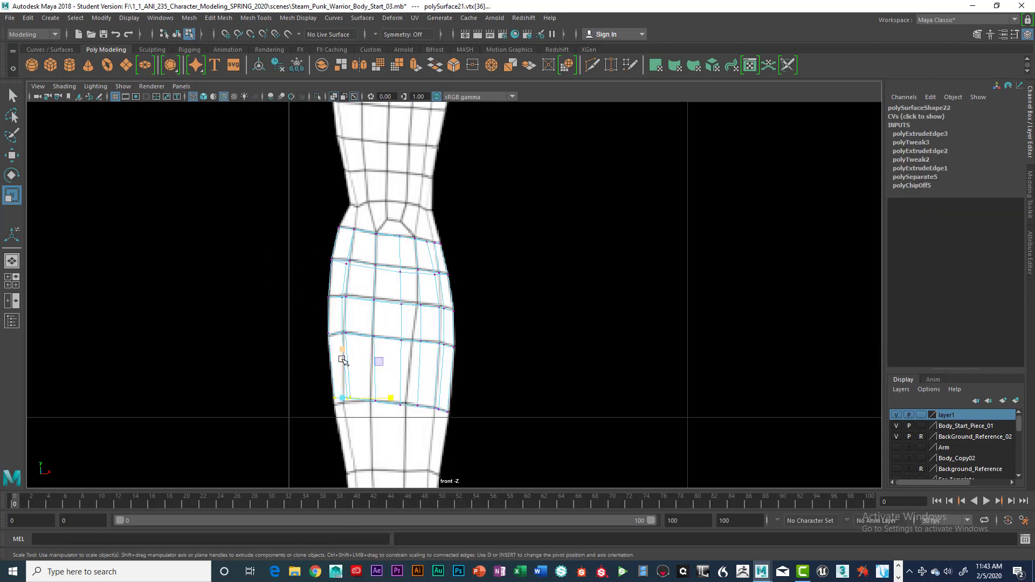
{"action": "key", "text": "w"}
{"action": "left_click_drag", "start_coordinate": [343, 353], "coordinate": [344, 353]}
{"action": "scroll", "coordinate": [378, 391], "scroll_direction": "up", "scroll_amount": 2}
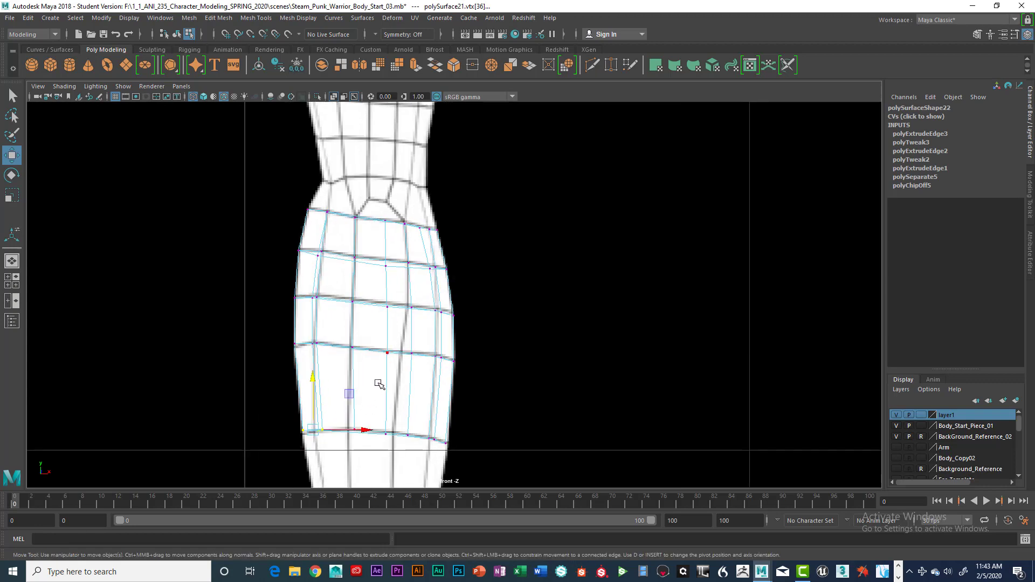
{"action": "scroll", "coordinate": [389, 345], "scroll_direction": "up", "scroll_amount": 4}
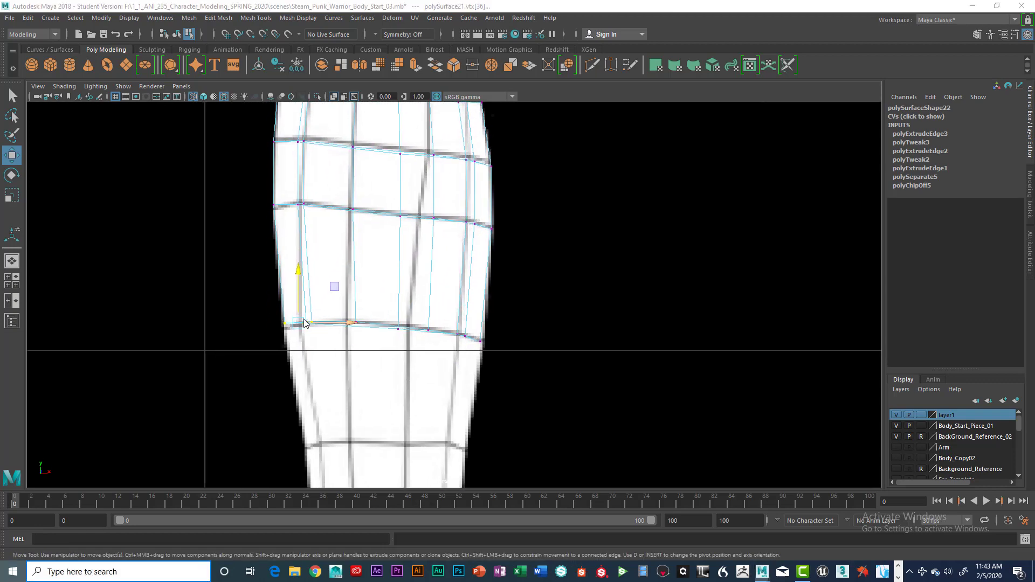
{"action": "key", "text": "super"}
{"action": "key", "text": "super"}
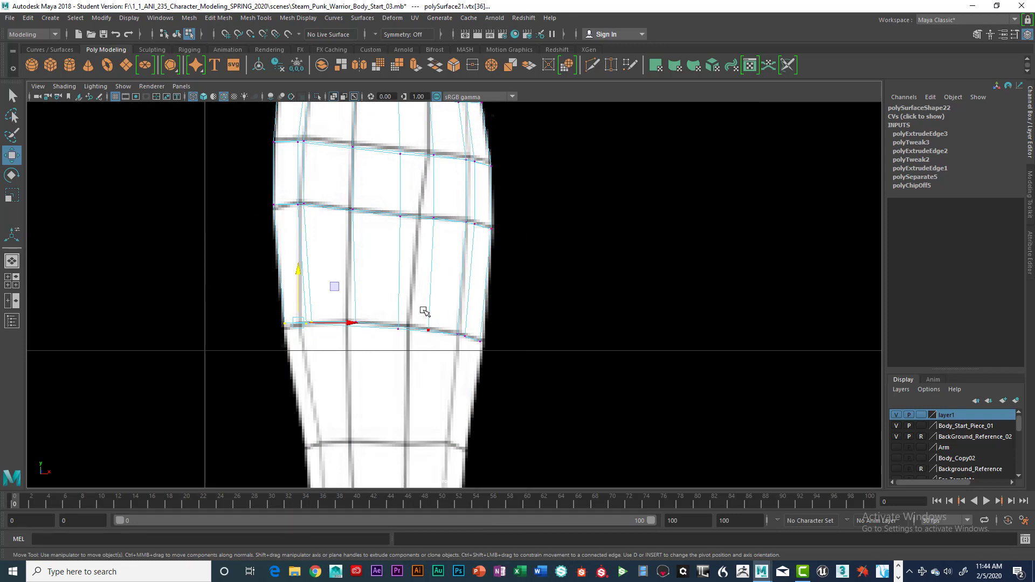
- Examine the extruded leg piece as a whole object in shaded display, in the front and perspective views
{"action": "key", "text": "5"}
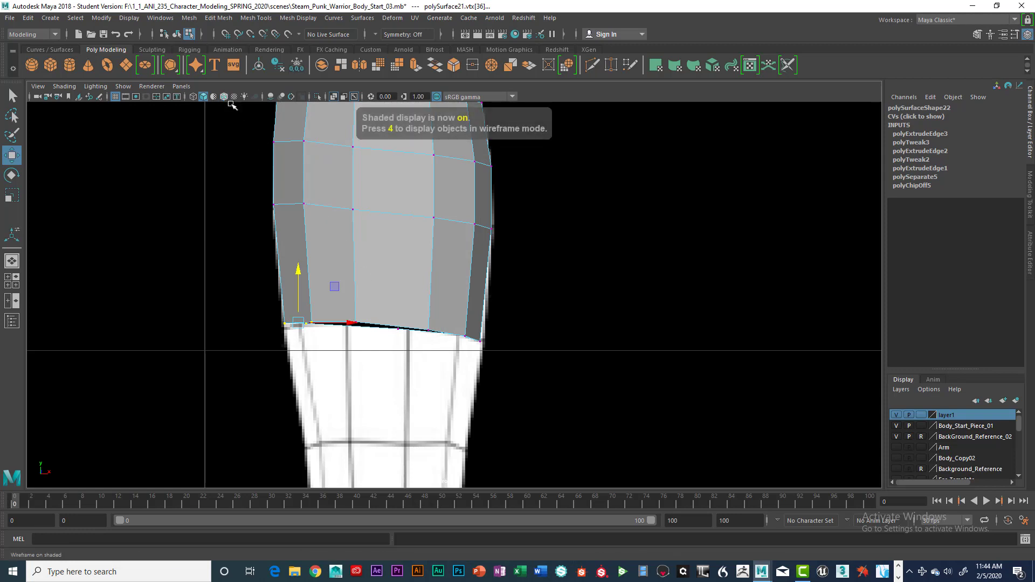
{"action": "right_click_drag", "start_coordinate": [370, 210], "coordinate": [369, 276]}
{"action": "scroll", "coordinate": [414, 275], "scroll_direction": "down", "scroll_amount": 5}
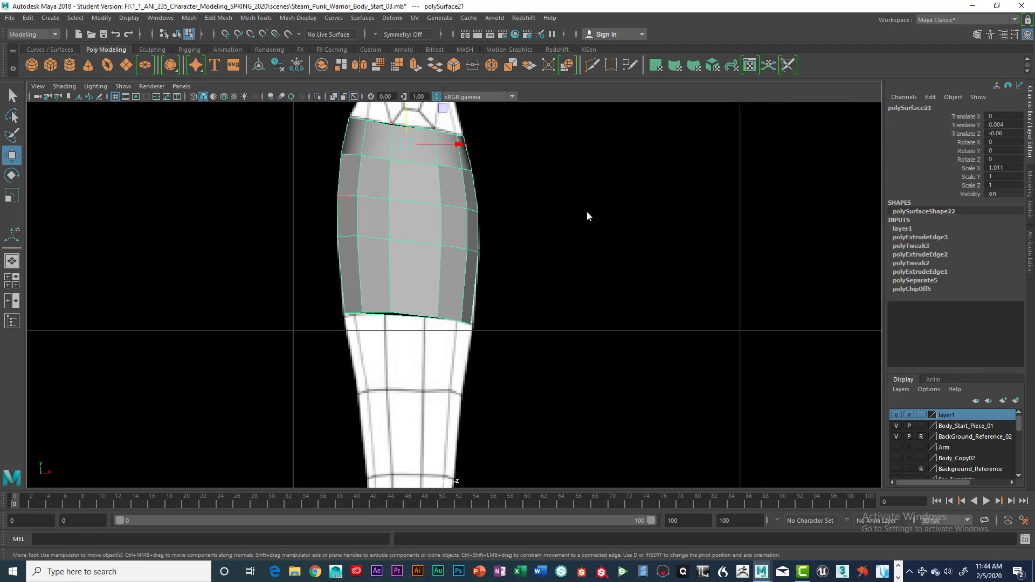
{"action": "key", "text": "space"}
{"action": "key", "text": "space"}
{"action": "scroll", "coordinate": [616, 282], "scroll_direction": "down", "scroll_amount": 5}
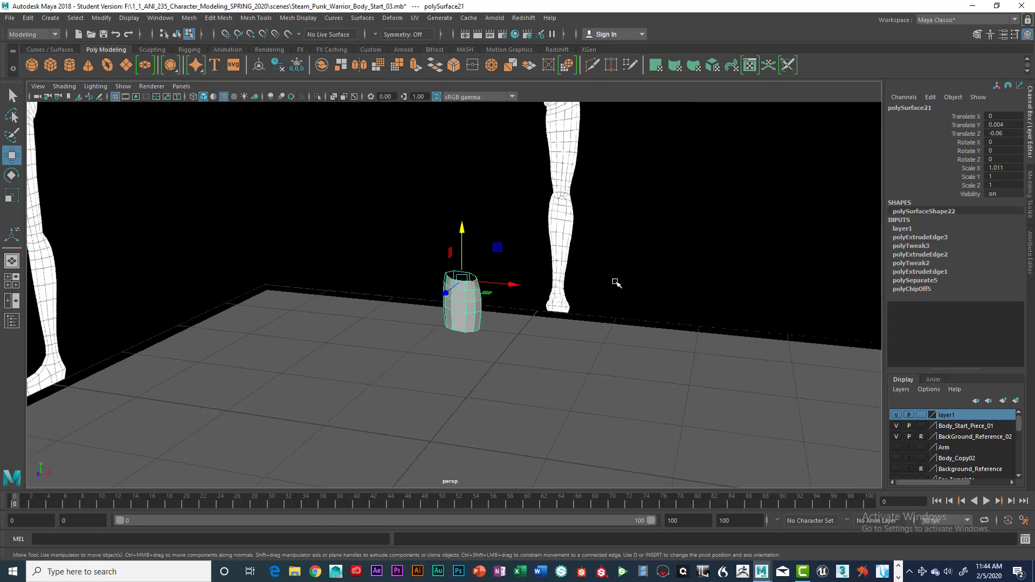
{"action": "left_click_drag", "start_coordinate": [617, 282], "coordinate": [502, 297], "text": "alt"}
{"action": "key", "text": "space"}
{"action": "key", "text": "space"}
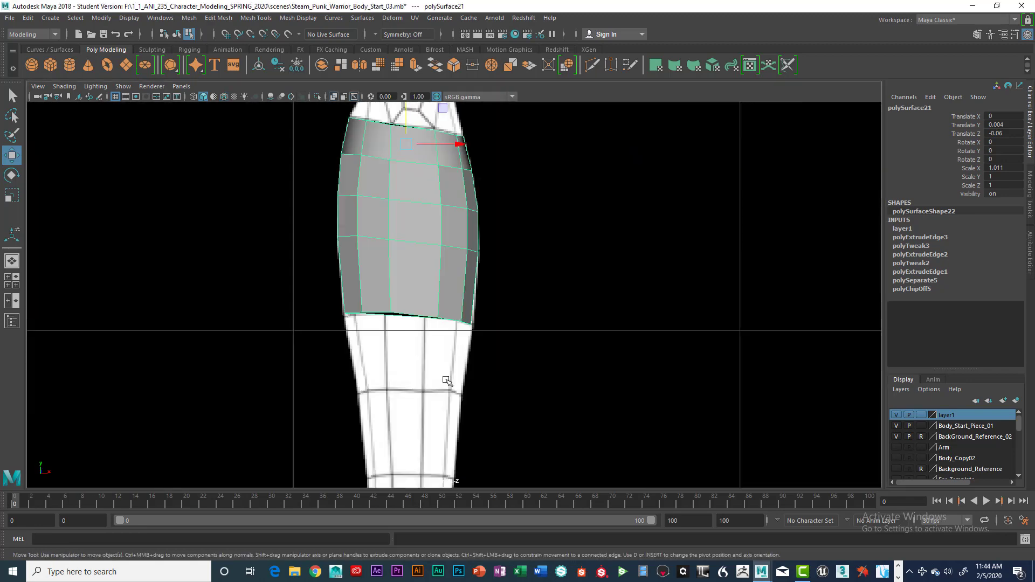
- Lower all of the bottom border's vertices toward the reference edge row in the side view, using wireframe display
{"action": "key", "text": "space"}
{"action": "key", "text": "space"}
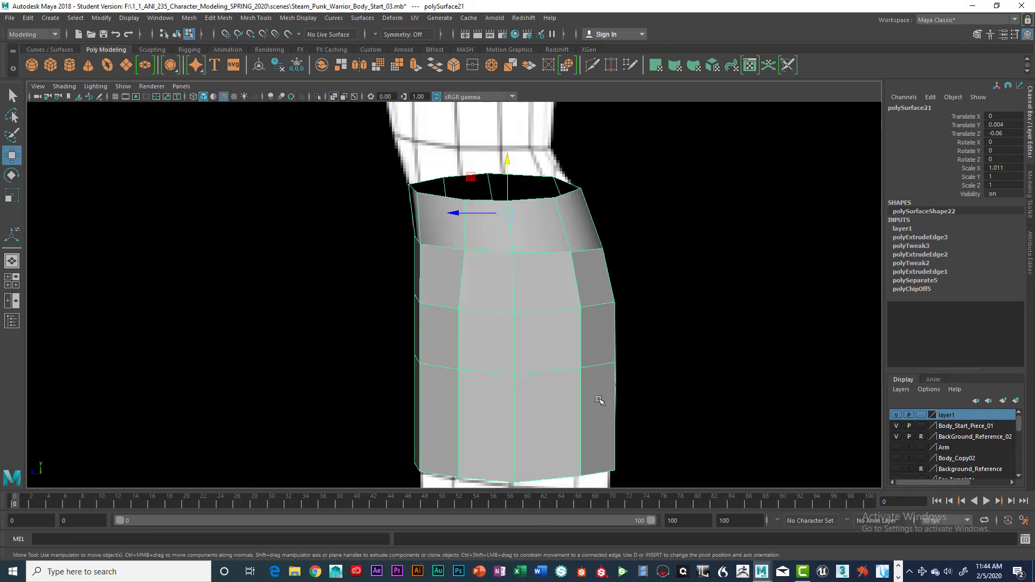
{"action": "middle_click_drag", "start_coordinate": [600, 401], "coordinate": [591, 296], "text": "alt"}
{"action": "left_click_drag", "start_coordinate": [592, 296], "coordinate": [587, 347], "text": "alt"}
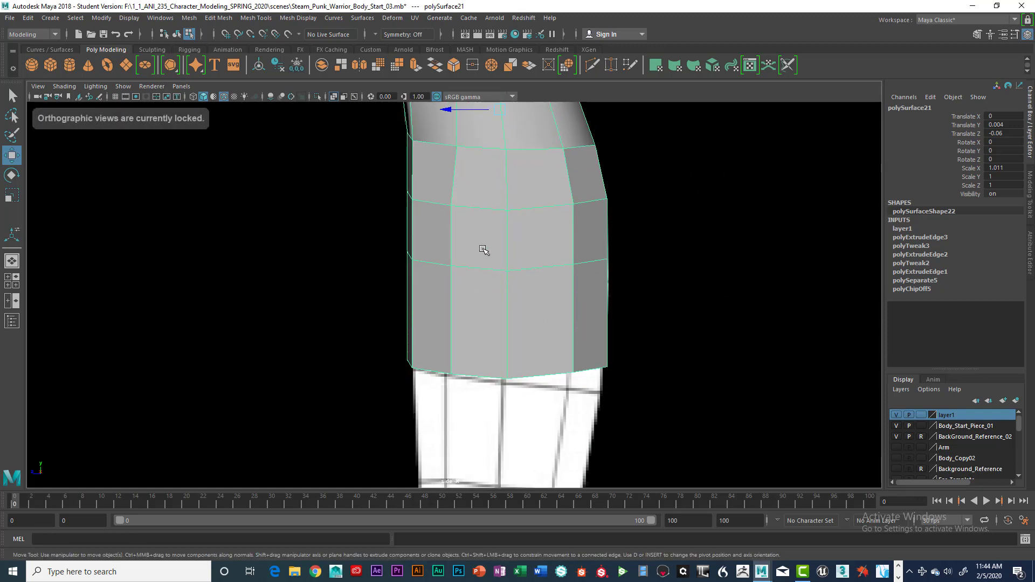
{"action": "key", "text": "4"}
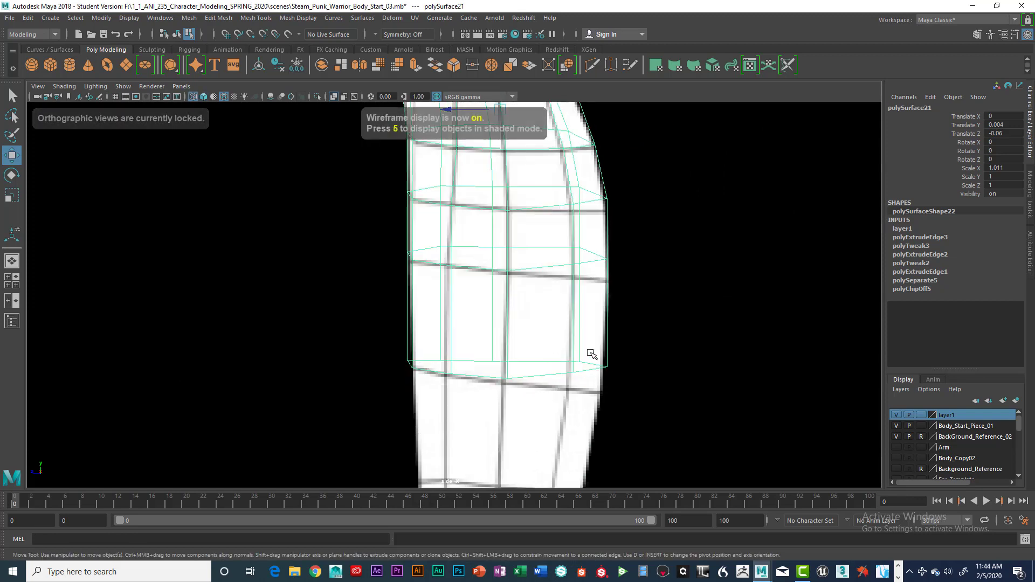
{"action": "right_click_drag", "start_coordinate": [605, 361], "coordinate": [554, 264]}
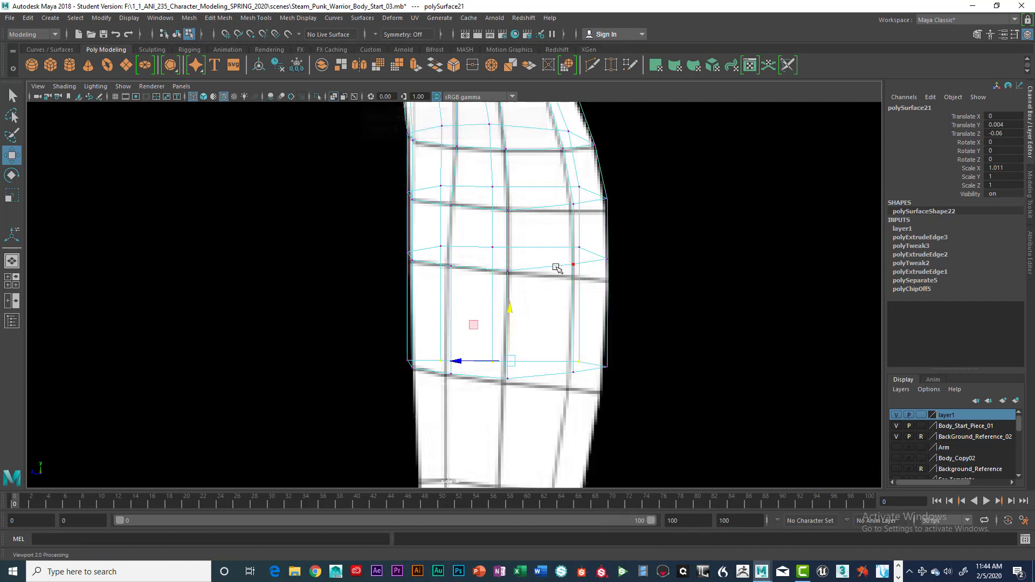
{"action": "left_click_drag", "start_coordinate": [398, 335], "coordinate": [638, 407]}
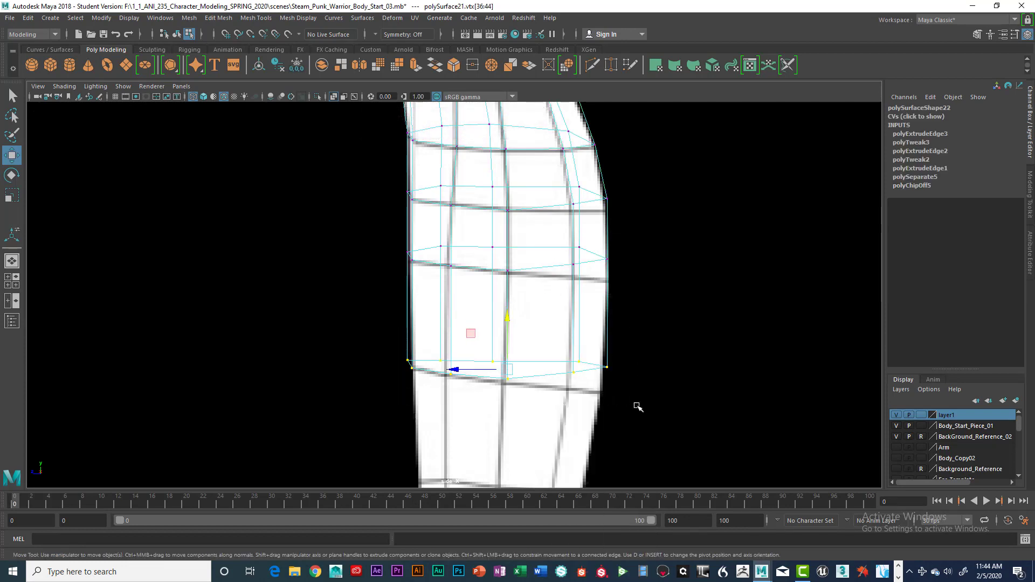
{"action": "mouse_move", "coordinate": [508, 320]}
{"action": "left_mouse_down"}
{"action": "mouse_move", "coordinate": [516, 337]}
{"action": "mouse_move", "coordinate": [526, 327]}
{"action": "left_mouse_up"}
- Fit the bottom border's front and back vertices to the leg's side outline and its middle vertices to the sloping reference row
{"action": "left_click", "coordinate": [409, 366]}
{"action": "left_click", "coordinate": [452, 378], "text": "shift"}
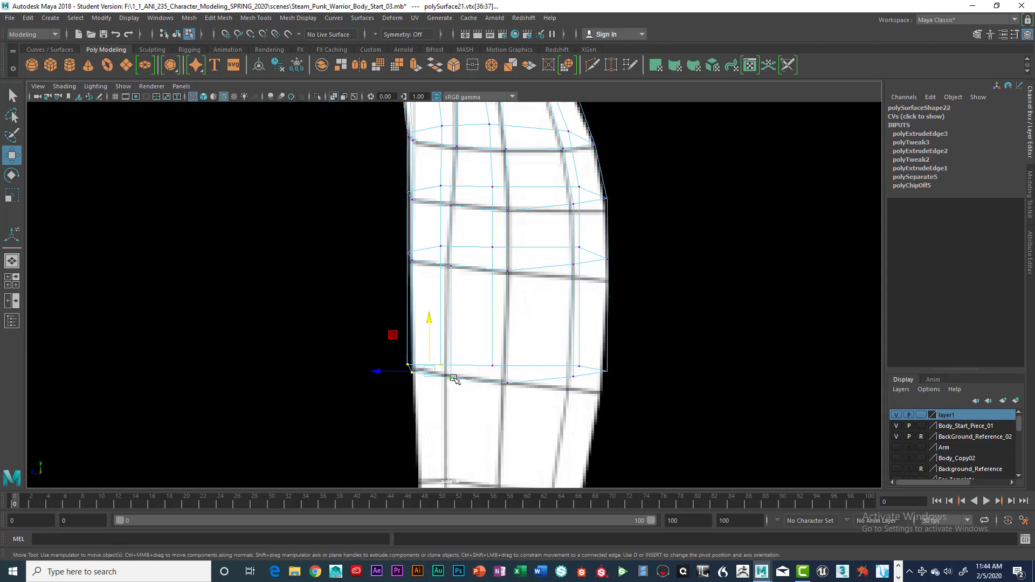
{"action": "left_click_drag", "start_coordinate": [380, 371], "coordinate": [383, 371]}
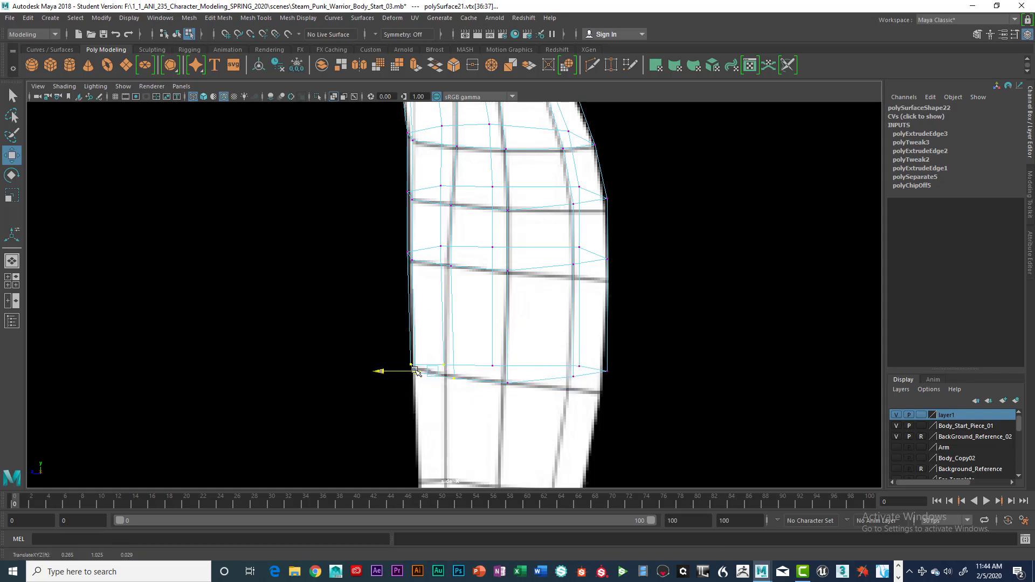
{"action": "left_click_drag", "start_coordinate": [561, 338], "coordinate": [587, 387]}
{"action": "left_click", "coordinate": [507, 382]}
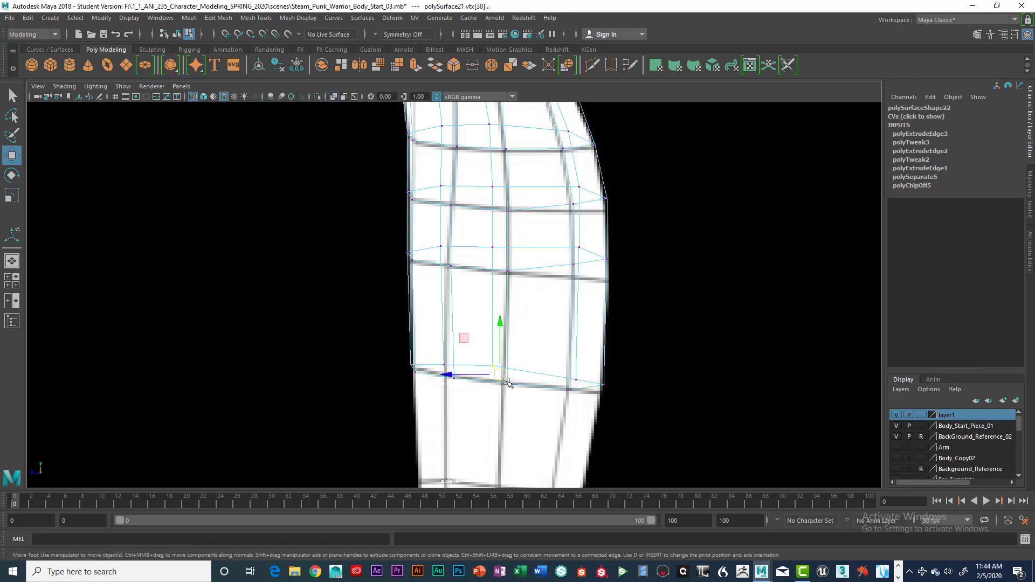
{"action": "scroll", "coordinate": [529, 296], "scroll_direction": "down", "scroll_amount": 5}
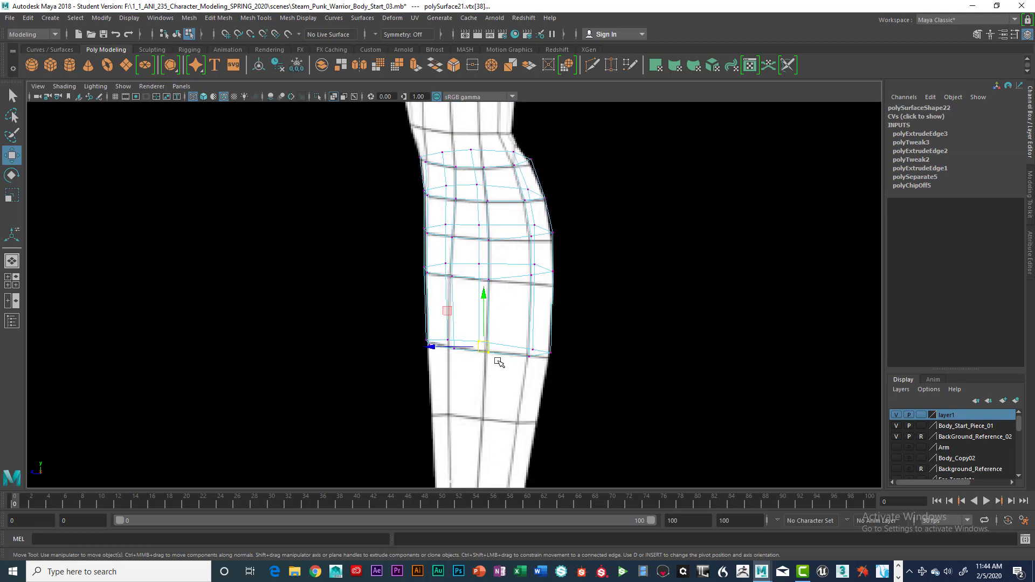
- Compare the adjusted bottom border with the reference edge row in the front view's wireframe display
{"action": "key", "text": "space"}
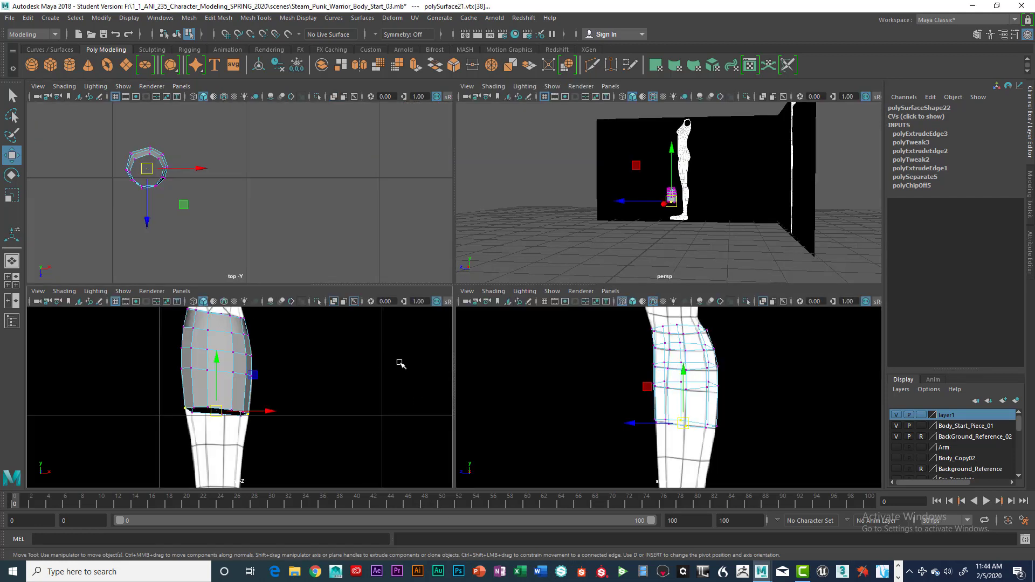
{"action": "key", "text": "space"}
{"action": "key", "text": "4"}
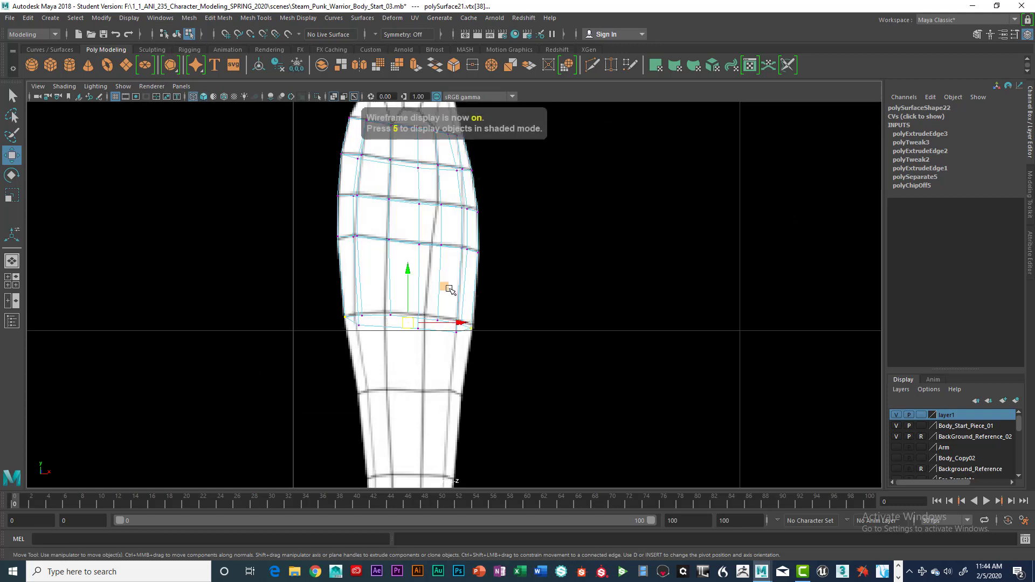
{"action": "key", "text": "space"}
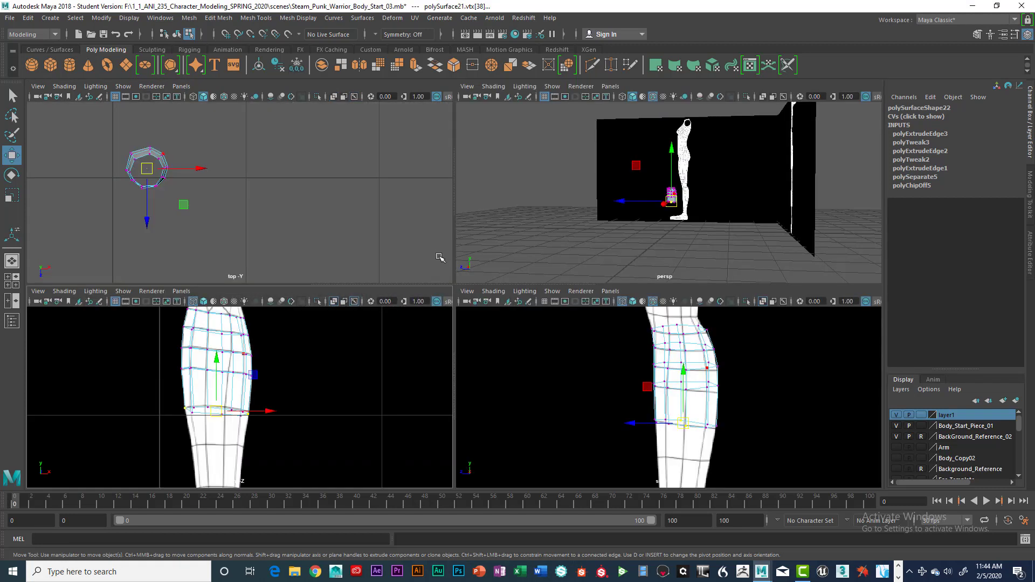
{"action": "key", "text": "space"}
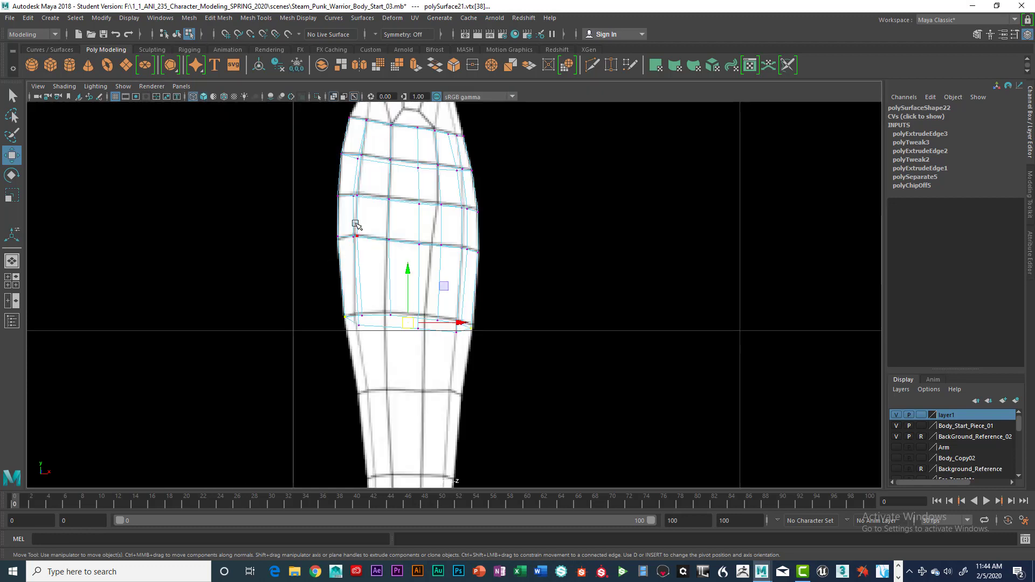
- Show the front view shaded with the leg piece deselected, and turn off X-Ray display
{"action": "key", "text": "5"}
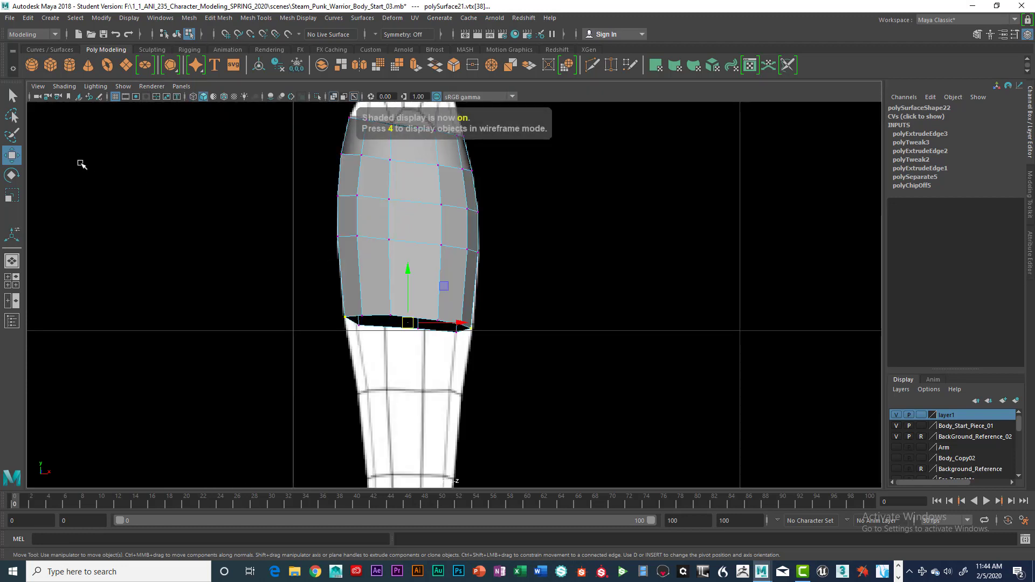
{"action": "right_click", "coordinate": [399, 210]}
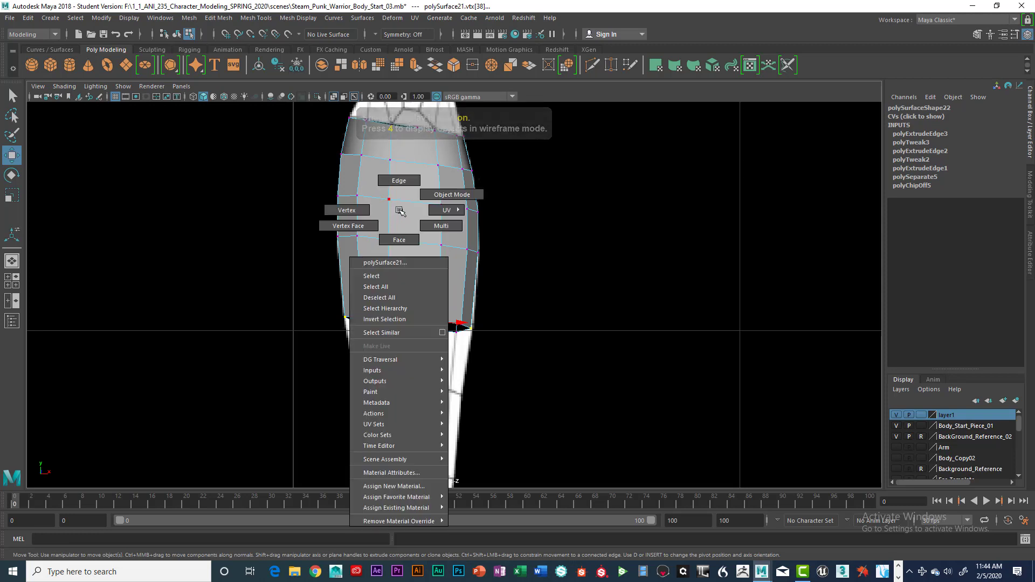
{"action": "left_click", "coordinate": [392, 276]}
{"action": "scroll", "coordinate": [541, 282], "scroll_direction": "down", "scroll_amount": 2}
{"action": "left_click", "coordinate": [522, 268]}
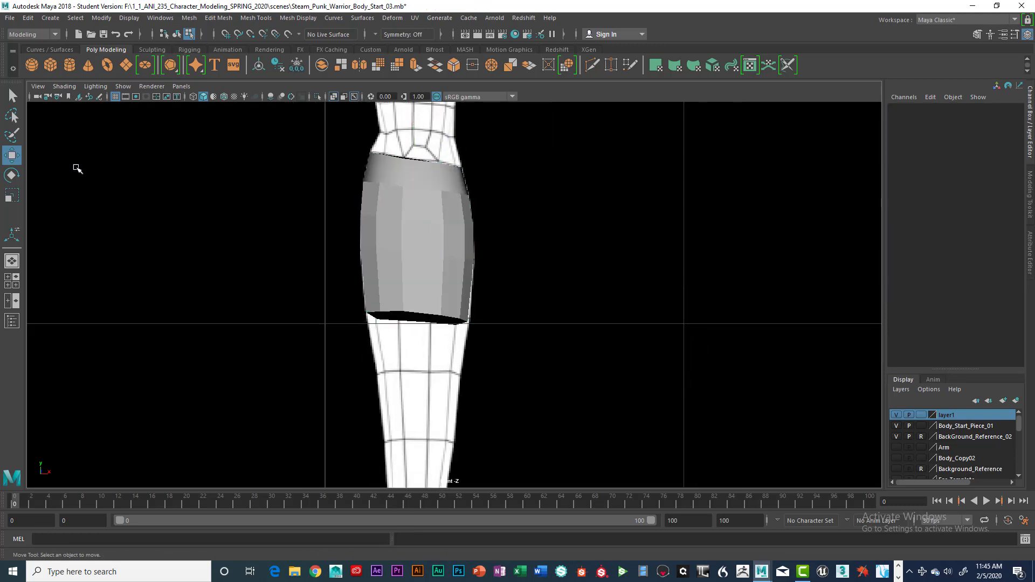
{"action": "left_click", "coordinate": [63, 86]}
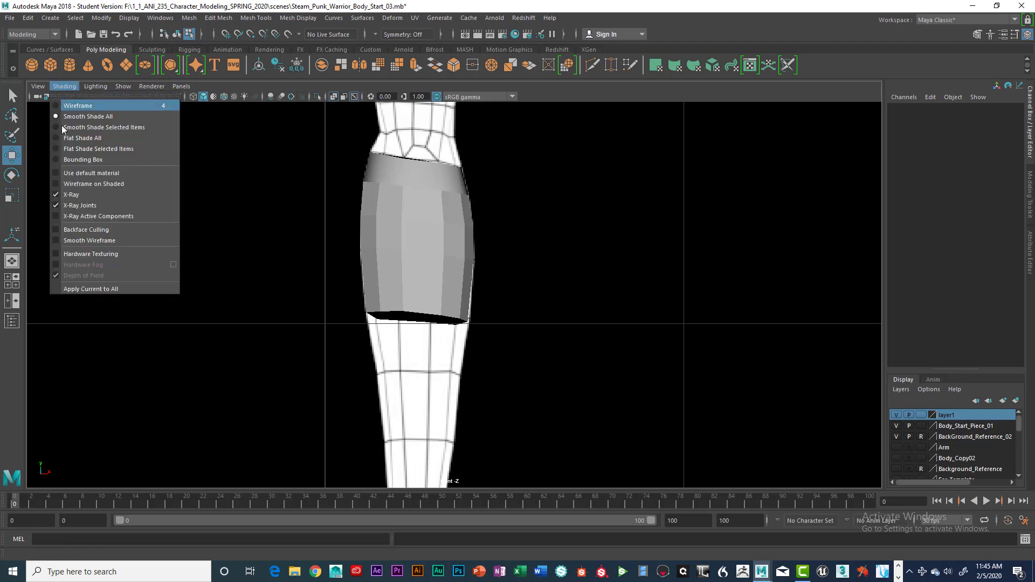
{"action": "left_click", "coordinate": [68, 197]}
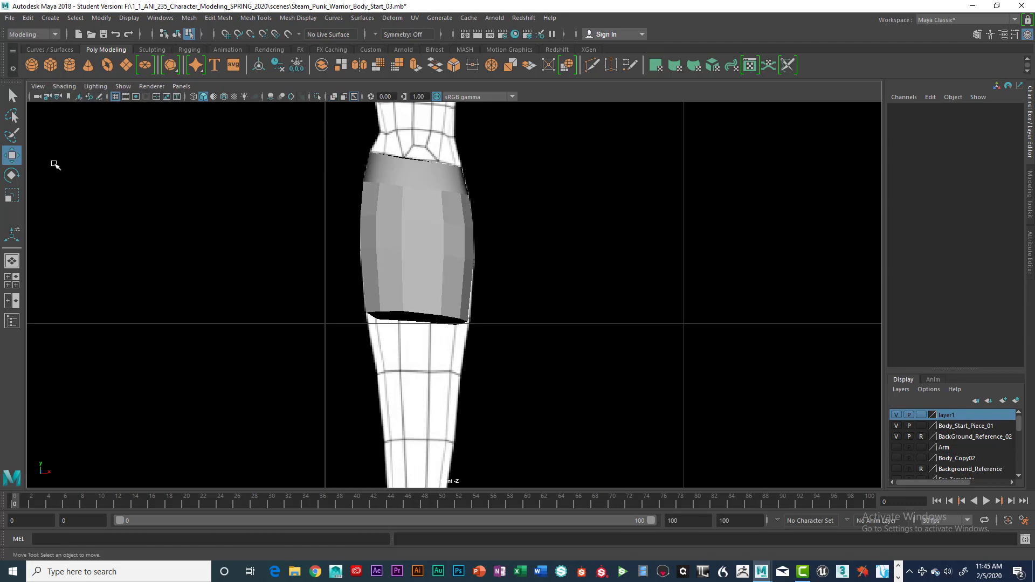
- Turn off X-Ray Joints in the front view's shading options and leave X-Ray display off
{"action": "left_click", "coordinate": [63, 87]}
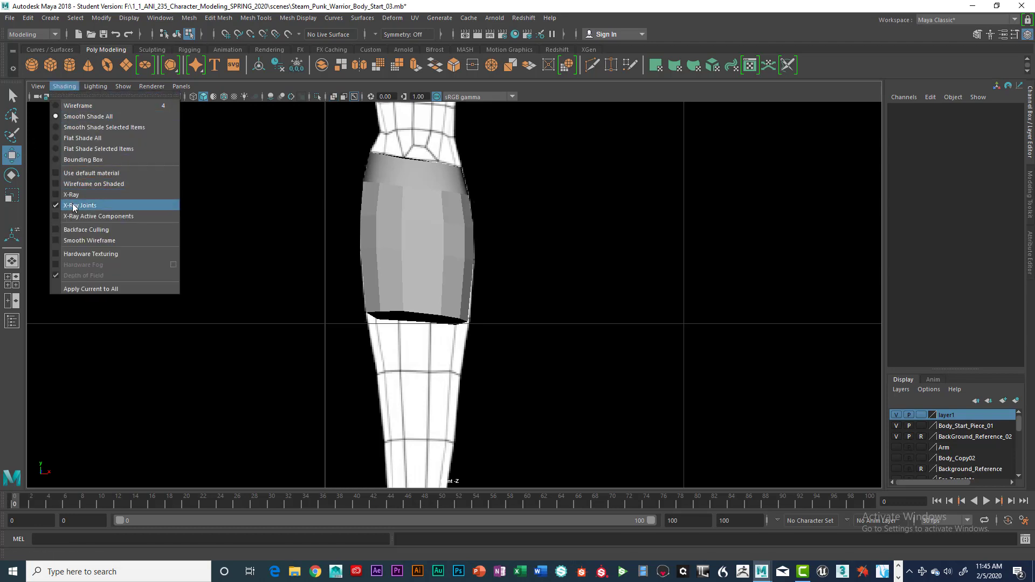
{"action": "left_click", "coordinate": [75, 206]}
{"action": "left_click", "coordinate": [70, 86]}
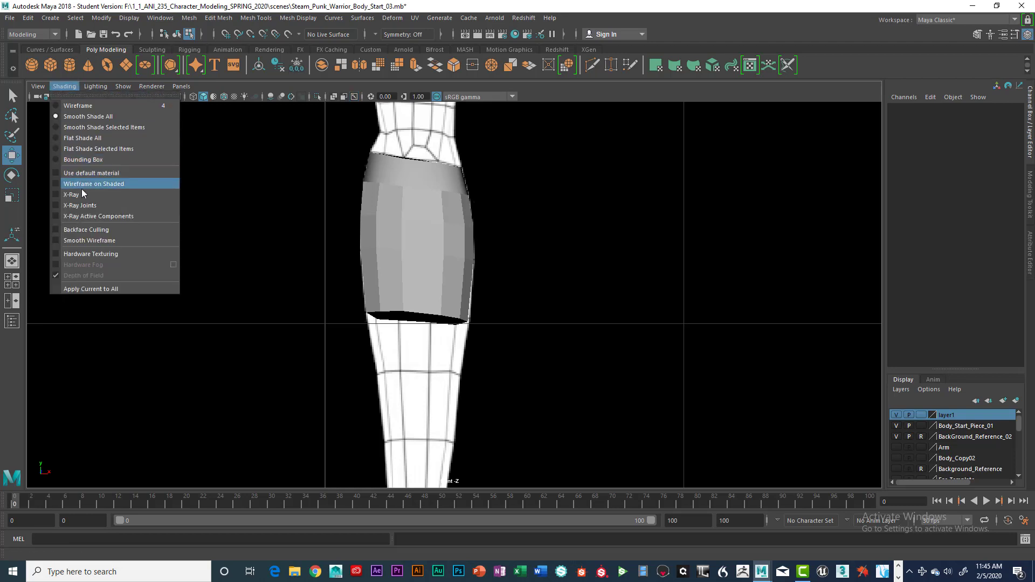
{"action": "left_click", "coordinate": [55, 194]}
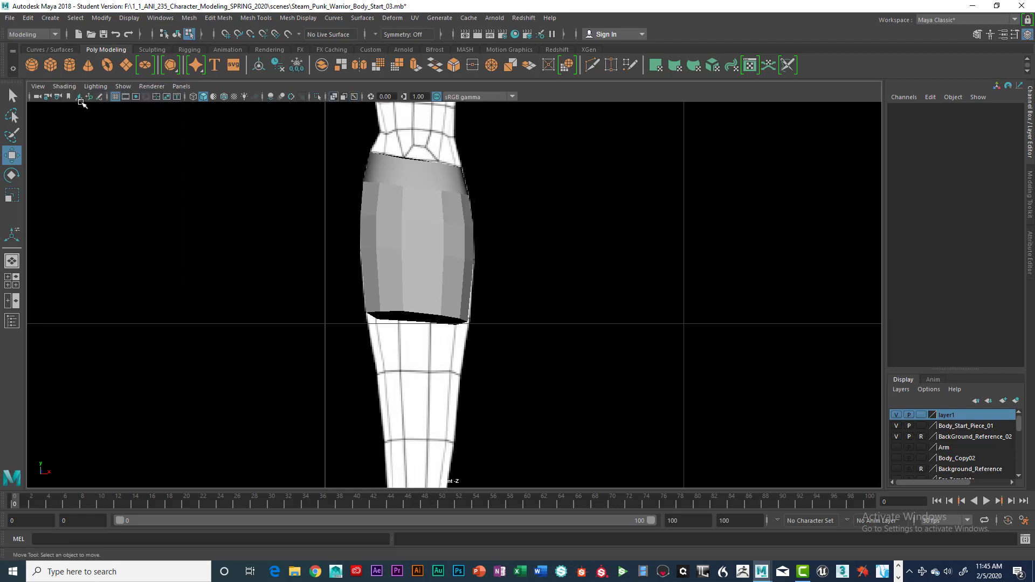
{"action": "left_click", "coordinate": [66, 87]}
- Select the bottom border's outer-side vertices on the leg piece and nudge them sideways to the leg outline in the front view
{"action": "left_click", "coordinate": [440, 241]}
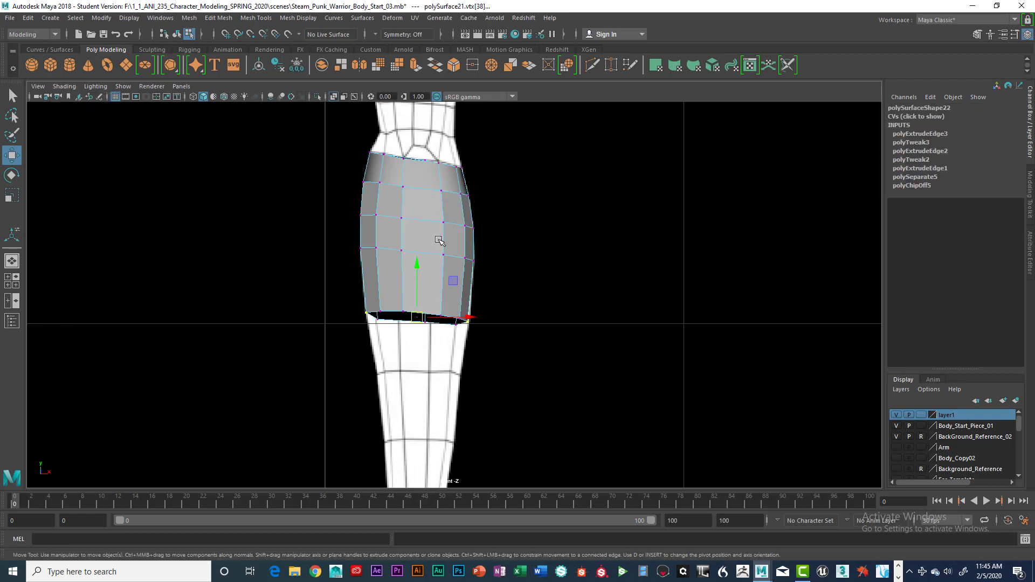
{"action": "right_click_drag", "start_coordinate": [437, 233], "coordinate": [416, 270]}
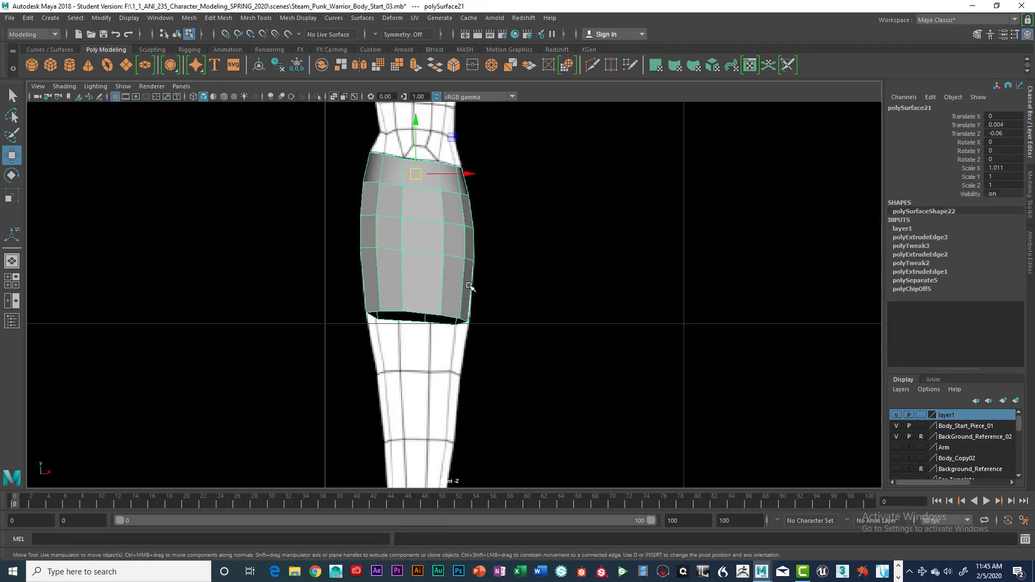
{"action": "scroll", "coordinate": [467, 280], "scroll_direction": "down", "scroll_amount": 10}
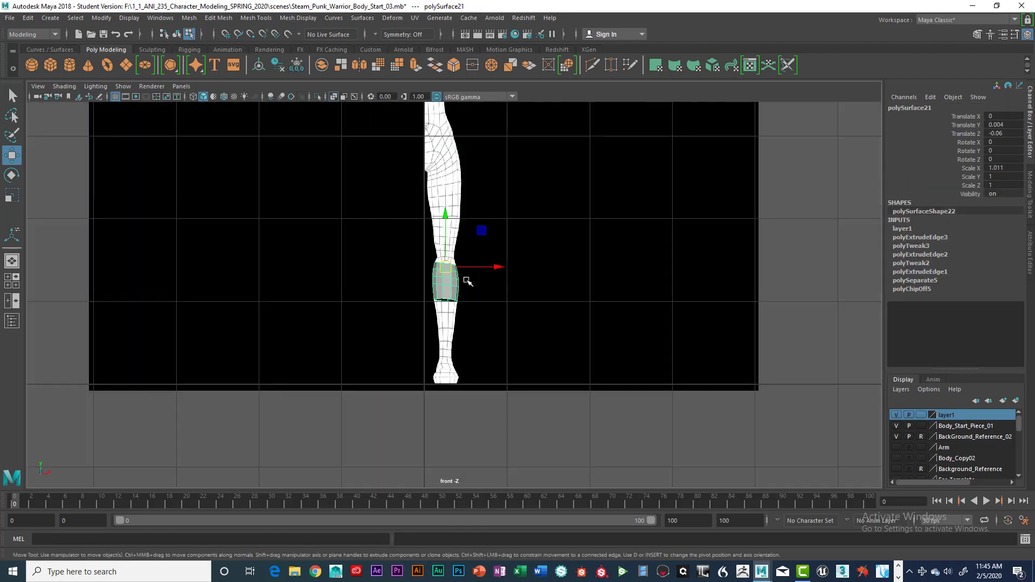
{"action": "scroll", "coordinate": [461, 281], "scroll_direction": "up", "scroll_amount": 10}
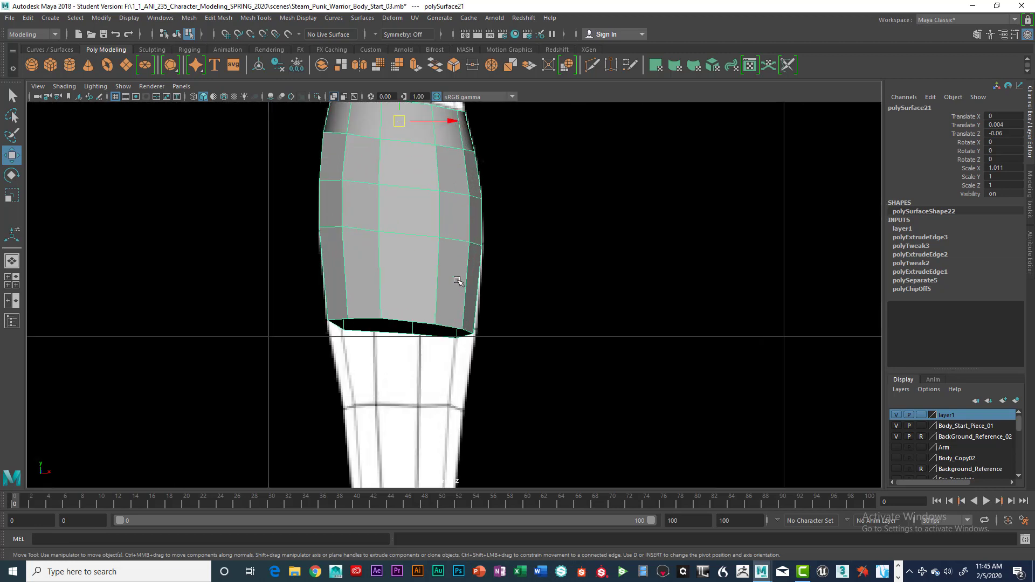
{"action": "right_click_drag", "start_coordinate": [413, 318], "coordinate": [405, 232]}
{"action": "left_click", "coordinate": [393, 329]}
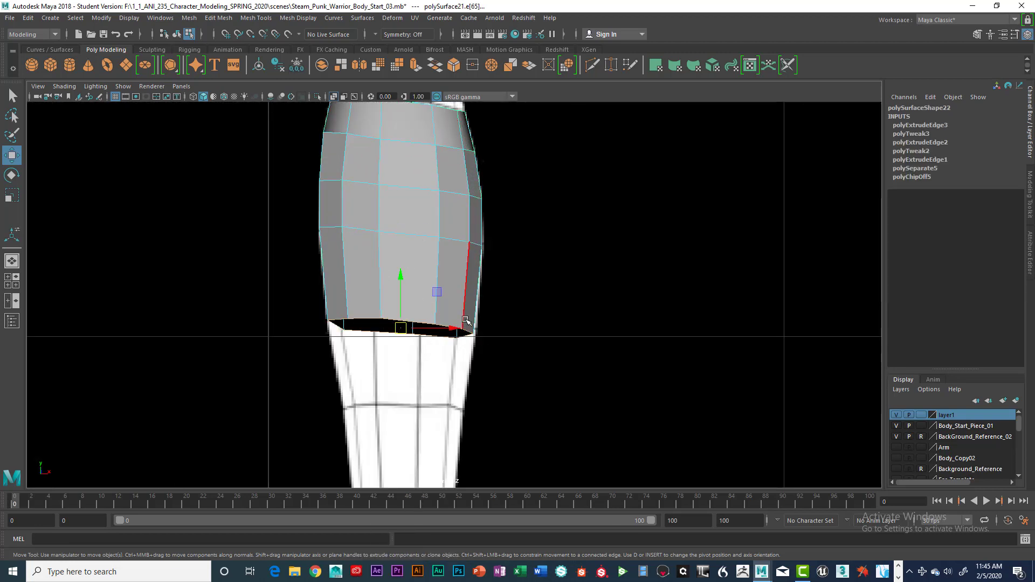
{"action": "right_click_drag", "start_coordinate": [462, 260], "coordinate": [411, 262]}
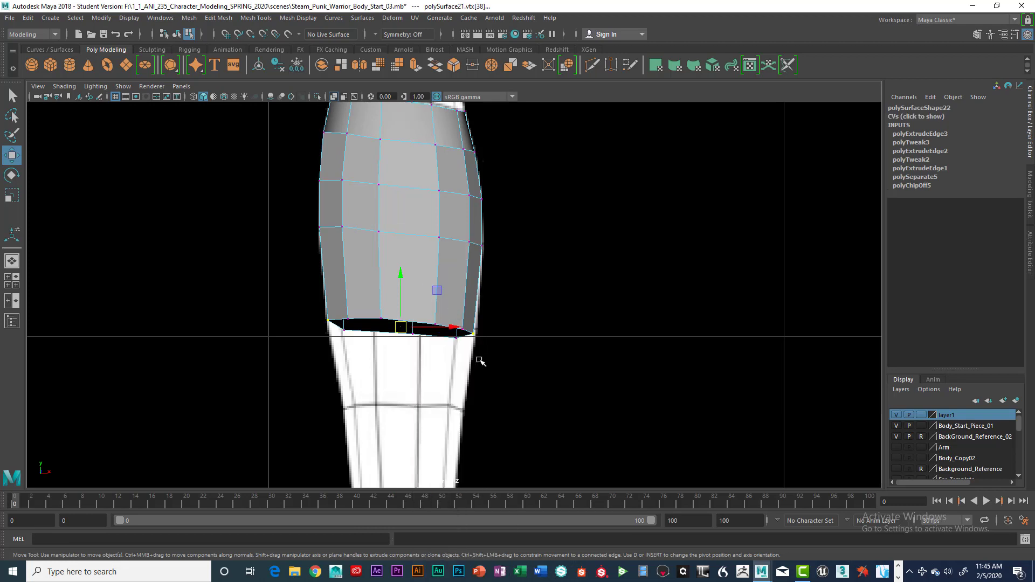
{"action": "left_click_drag", "start_coordinate": [453, 308], "coordinate": [474, 352]}
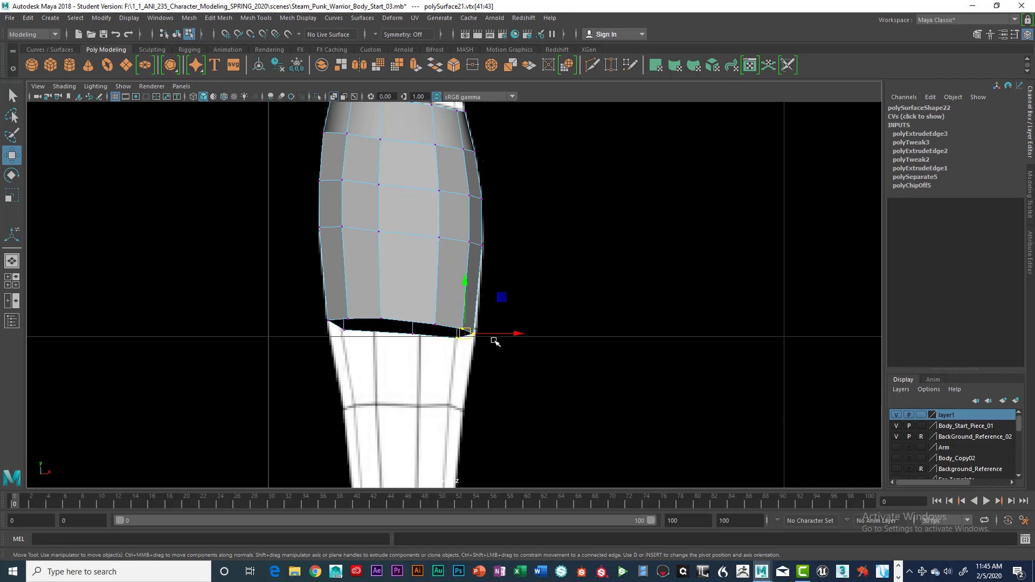
{"action": "left_click_drag", "start_coordinate": [517, 333], "coordinate": [518, 334]}
- Extrude the leg piece's whole bottom border edge loop and lower it to the next reference edge row, using wireframe display
{"action": "right_click_drag", "start_coordinate": [404, 273], "coordinate": [405, 232]}
{"action": "left_click", "coordinate": [372, 321]}
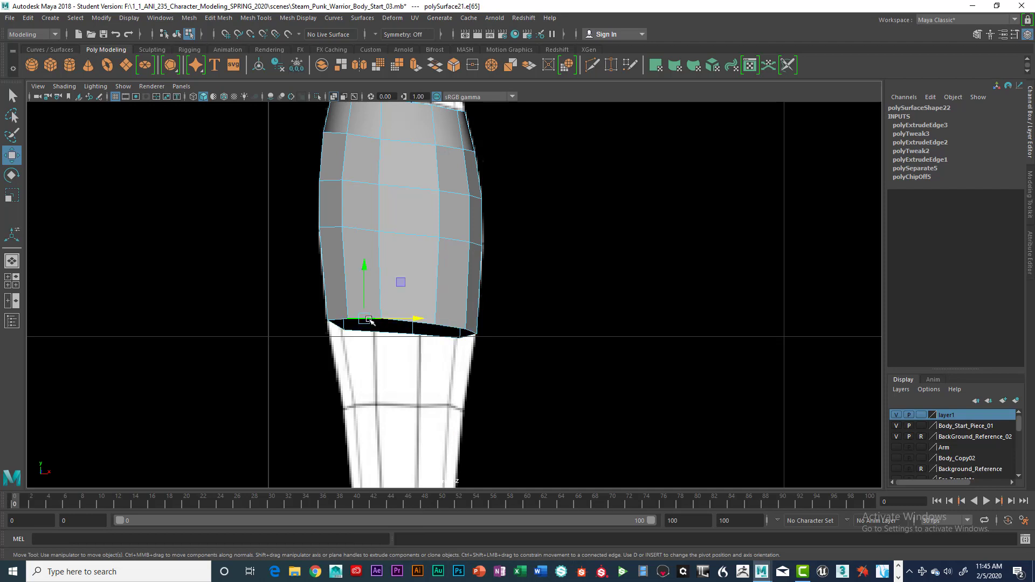
{"action": "left_click", "coordinate": [445, 326], "text": "shift"}
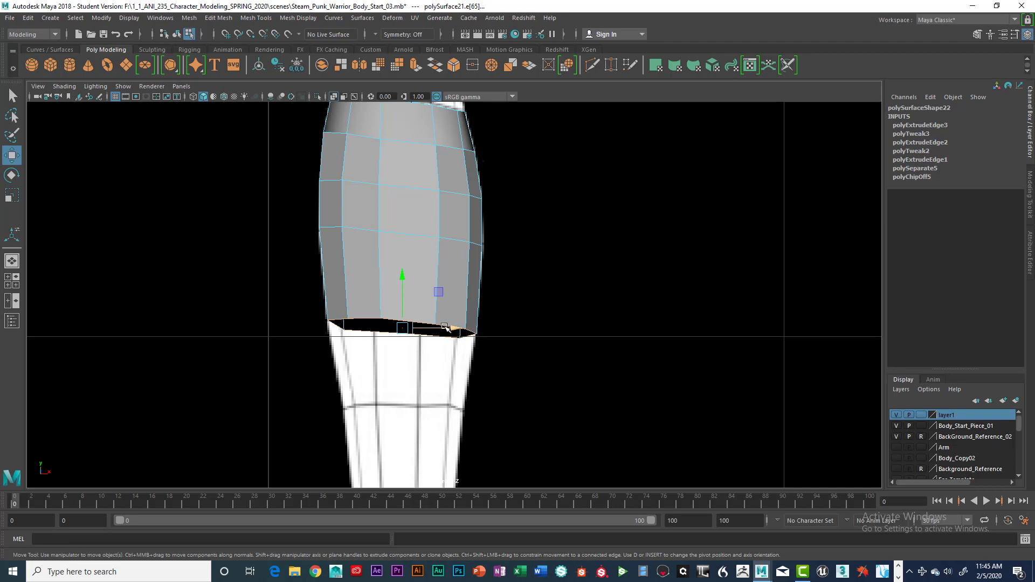
{"action": "right_click_drag", "start_coordinate": [445, 327], "coordinate": [404, 294], "text": "shift"}
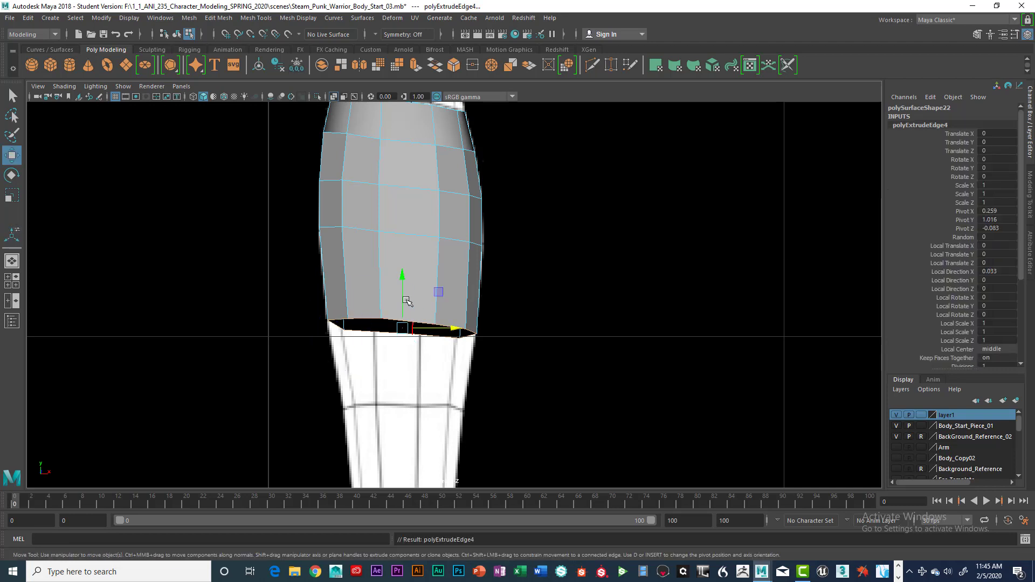
{"action": "left_click_drag", "start_coordinate": [402, 280], "coordinate": [399, 358]}
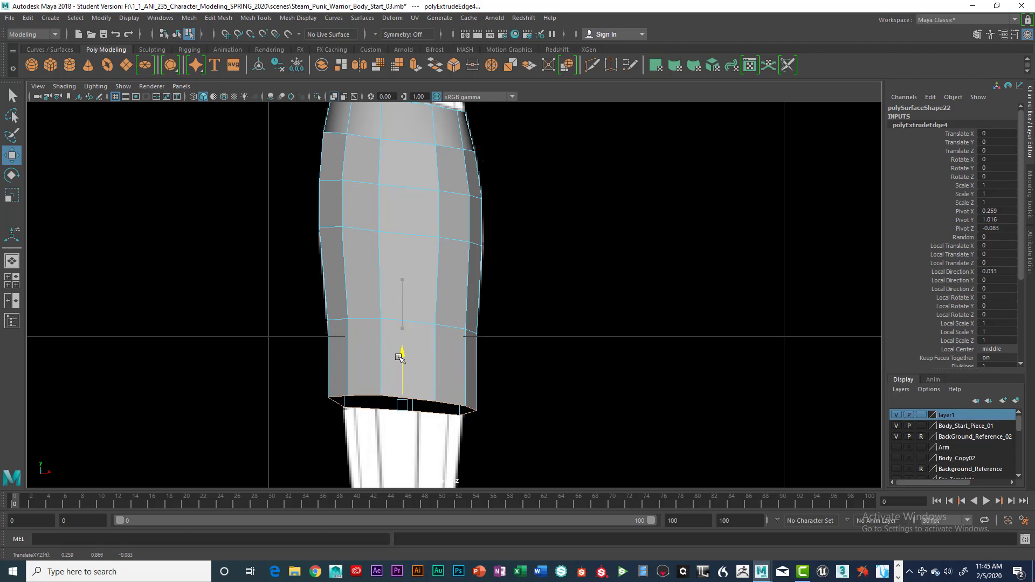
{"action": "key", "text": "4"}
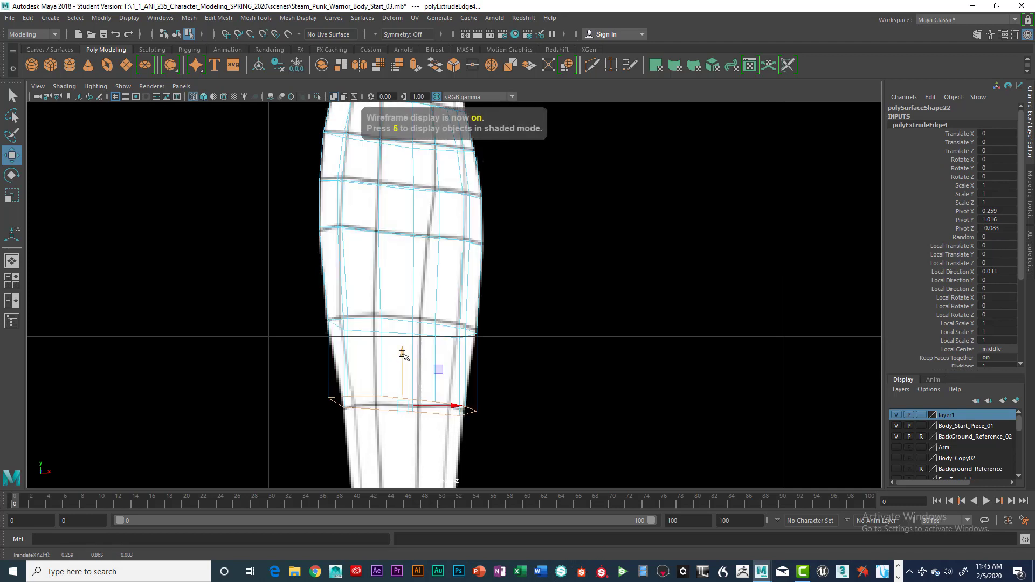
{"action": "left_click_drag", "start_coordinate": [403, 354], "coordinate": [404, 363]}
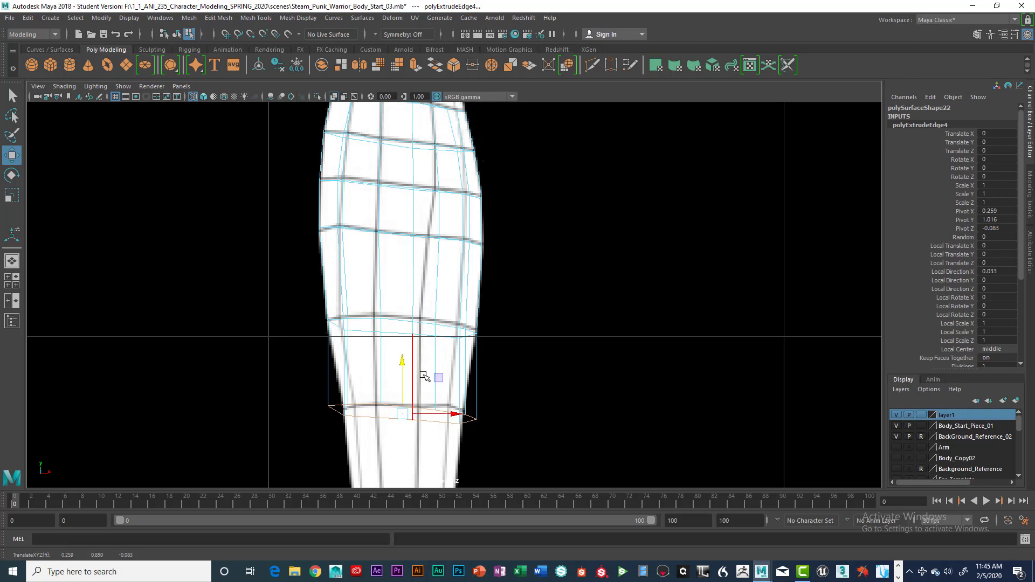
- Scale the extruded border narrower in X to match the leg's front outline and raise it slightly onto the reference row
{"action": "key", "text": "r"}
{"action": "left_click_drag", "start_coordinate": [452, 415], "coordinate": [439, 417]}
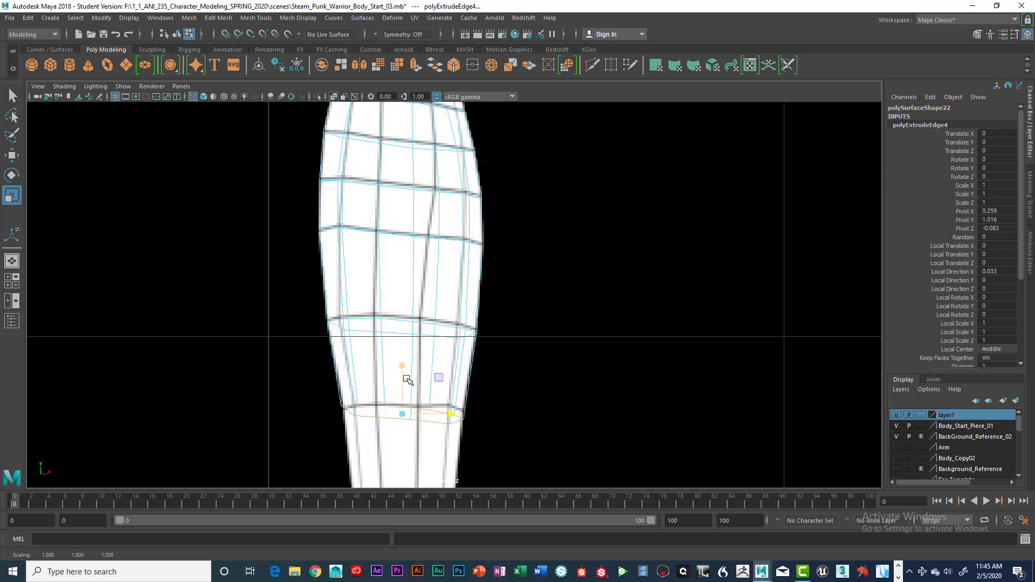
{"action": "key", "text": "w"}
{"action": "left_click_drag", "start_coordinate": [404, 363], "coordinate": [408, 356]}
{"action": "scroll", "coordinate": [410, 352], "scroll_direction": "down", "scroll_amount": 2}
{"action": "scroll", "coordinate": [410, 352], "scroll_direction": "down", "scroll_amount": 2}
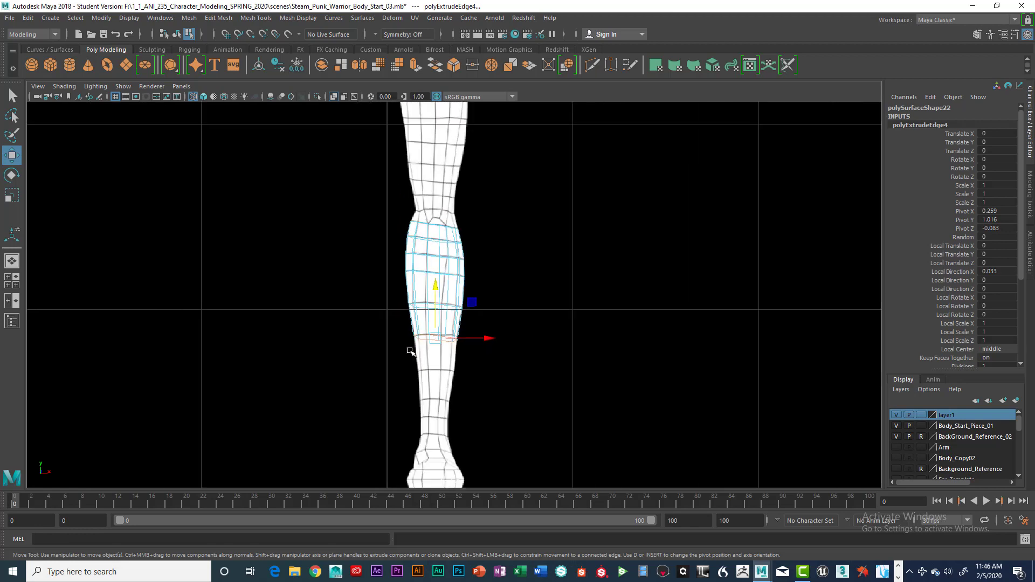
{"action": "middle_click_drag", "start_coordinate": [434, 376], "coordinate": [434, 351], "text": "alt"}
{"action": "key", "text": "super"}
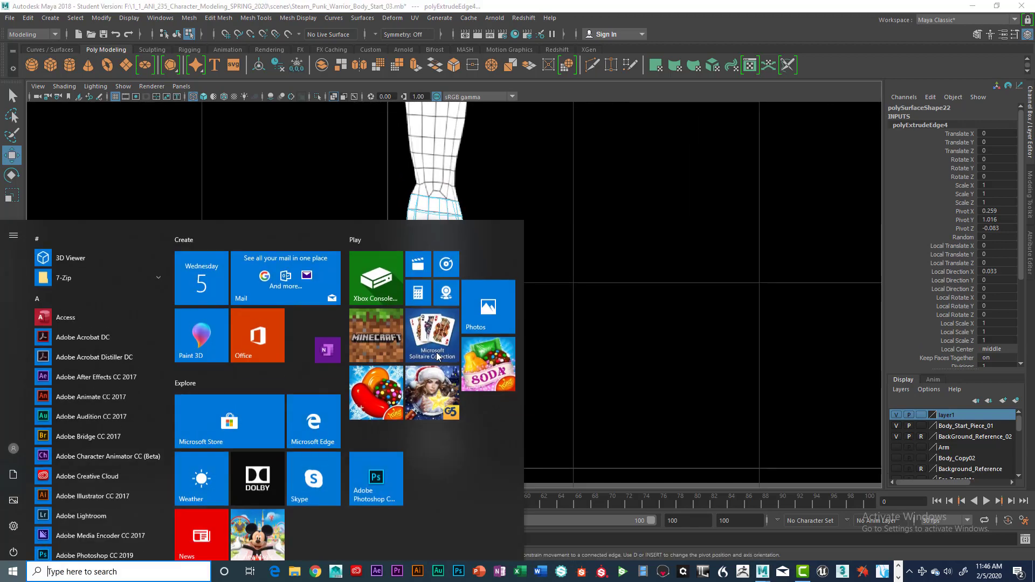
{"action": "key", "text": "Escape"}
{"action": "scroll", "coordinate": [455, 348], "scroll_direction": "up", "scroll_amount": 6}
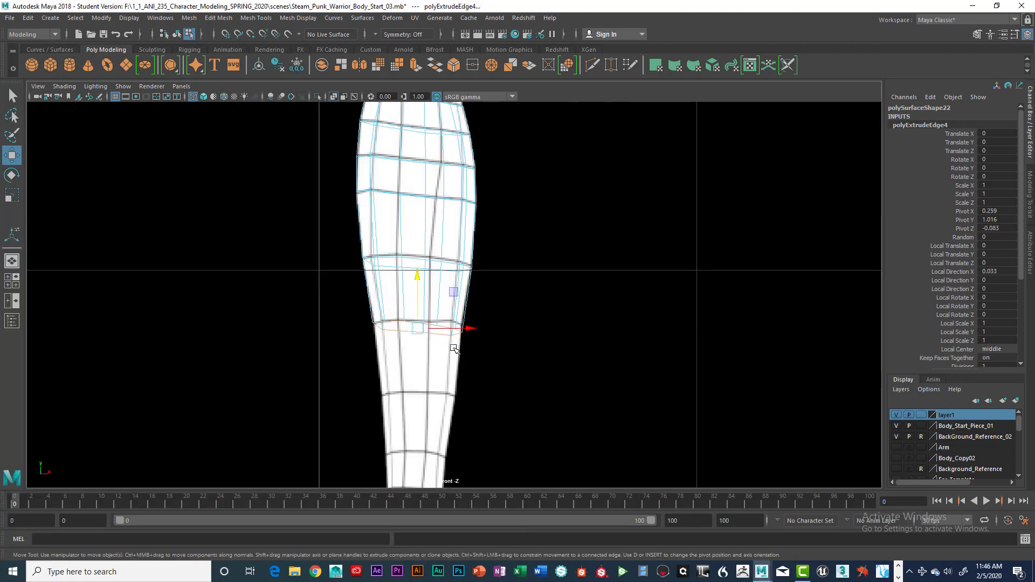
- Scale the new border in depth and shift it along Z to fit the leg's outline in the side view
{"action": "key", "text": "space"}
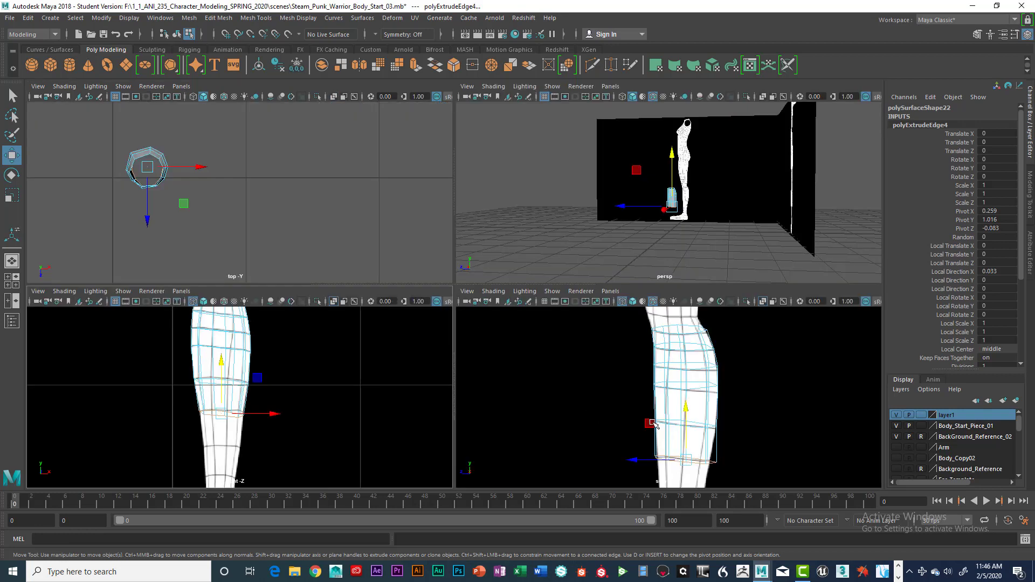
{"action": "key", "text": "space"}
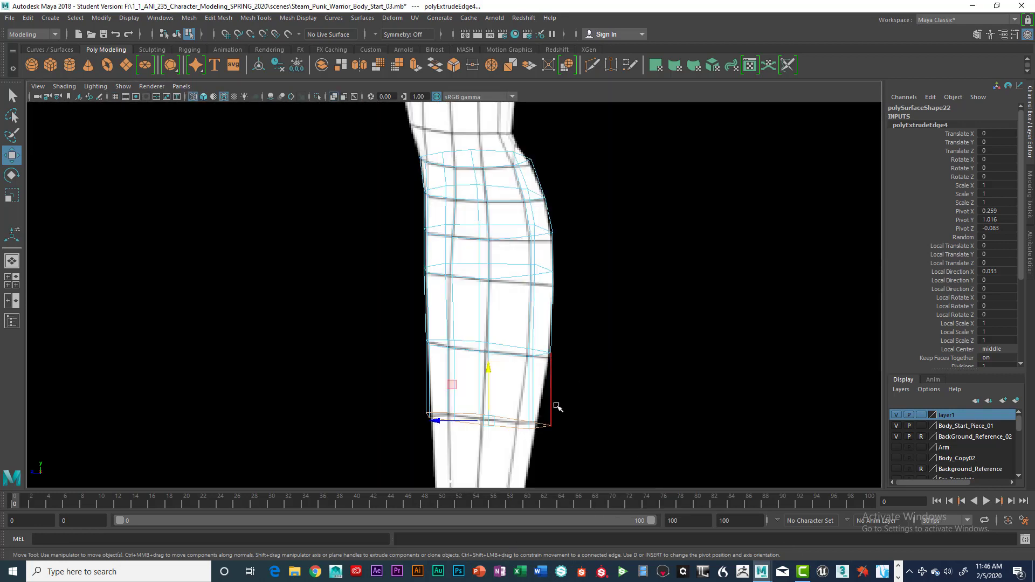
{"action": "key", "text": "e"}
{"action": "key", "text": "r"}
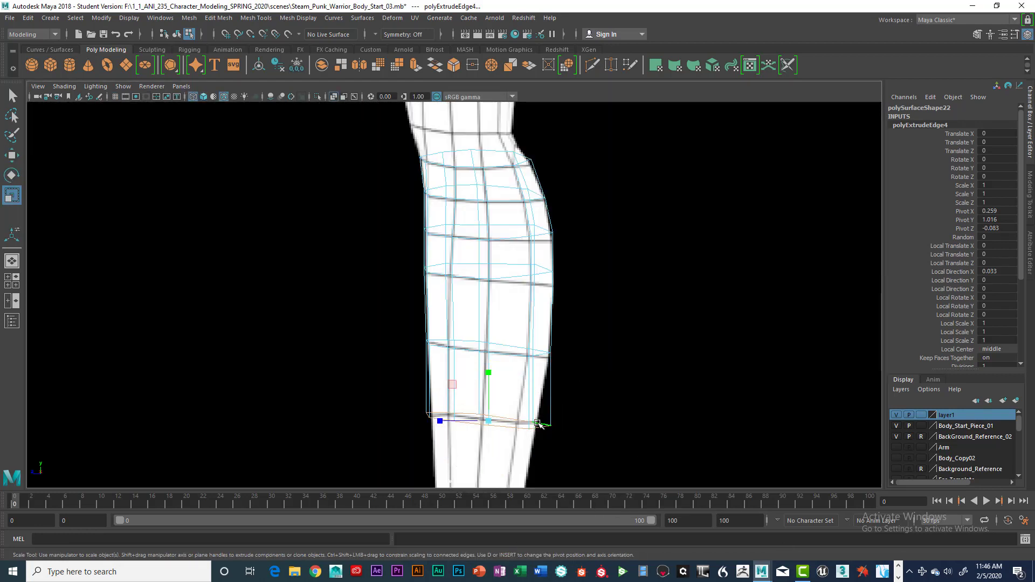
{"action": "left_click_drag", "start_coordinate": [440, 420], "coordinate": [441, 422]}
{"action": "key", "text": "w"}
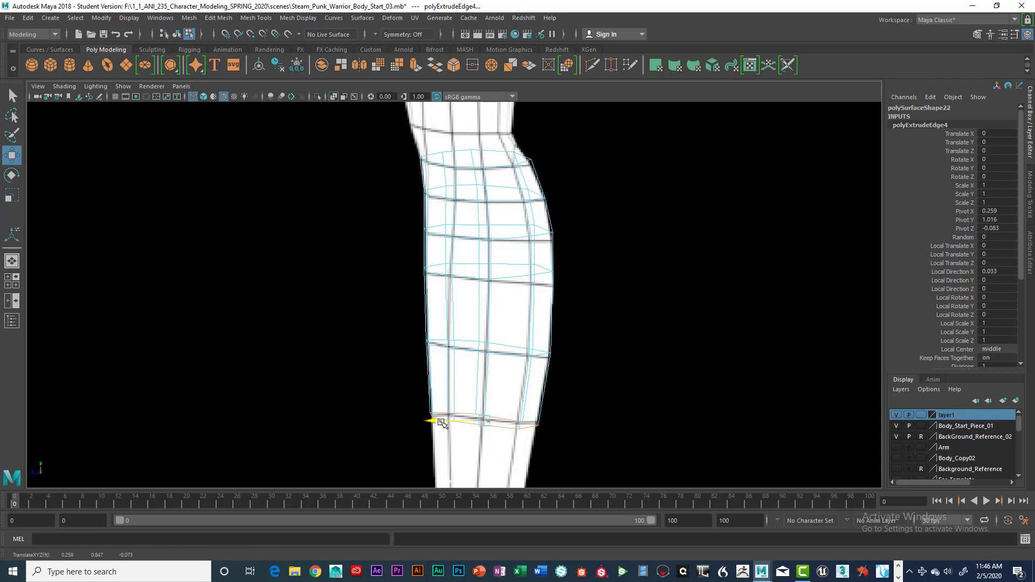
- Extrude the bottom border again in the front view, lower it one reference row, and narrow it to the leg's width
{"action": "key", "text": "space"}
{"action": "key", "text": "space"}
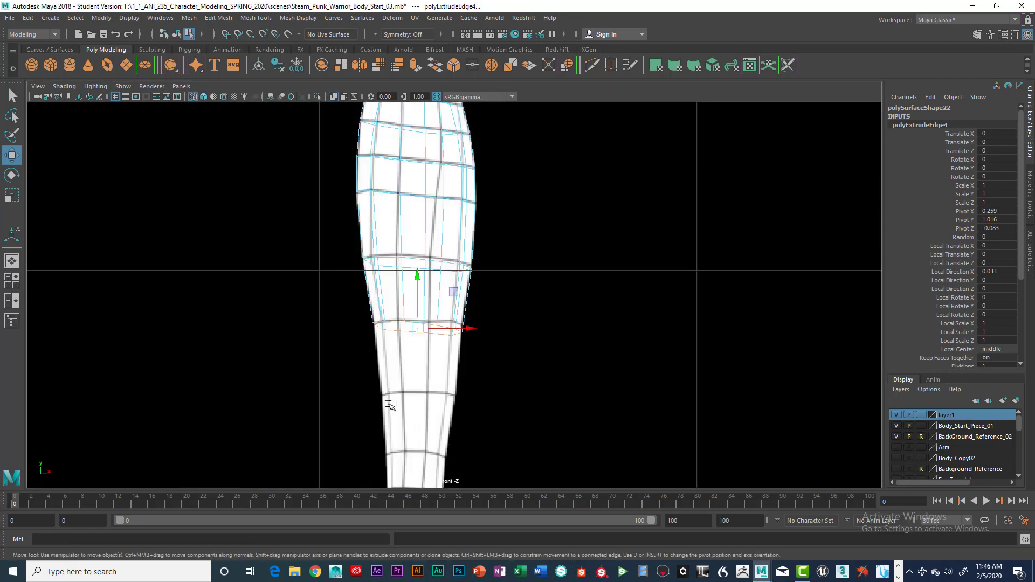
{"action": "middle_click_drag", "start_coordinate": [426, 410], "coordinate": [432, 307], "text": "alt"}
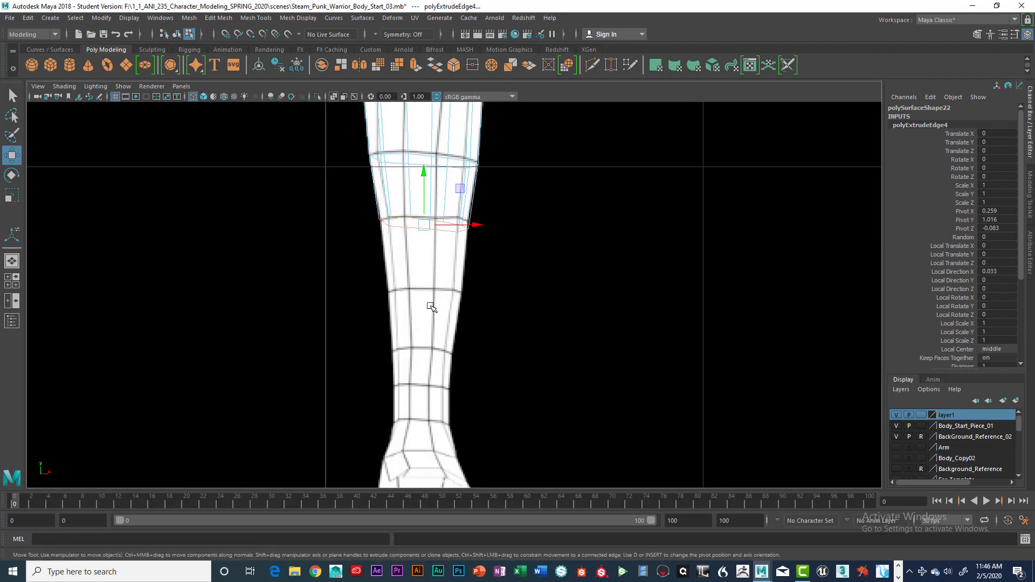
{"action": "key", "text": "ctrl+e"}
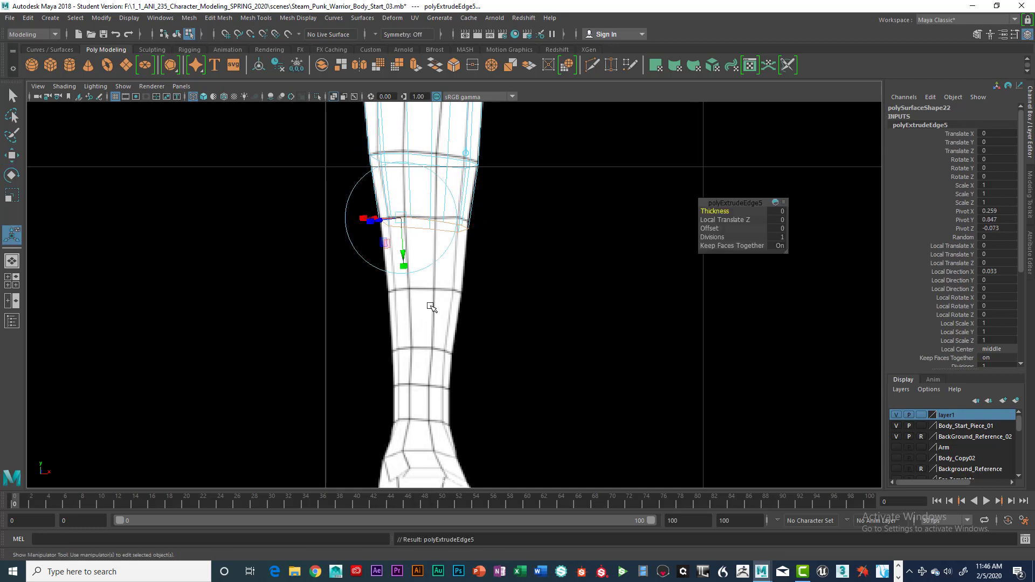
{"action": "key", "text": "w"}
{"action": "left_click_drag", "start_coordinate": [424, 175], "coordinate": [468, 296]}
{"action": "key", "text": "r"}
- Fit the second extruded border to the calf's front and back outline in the side view by scaling and shifting it along Z
{"action": "key", "text": "space"}
{"action": "key", "text": "space"}
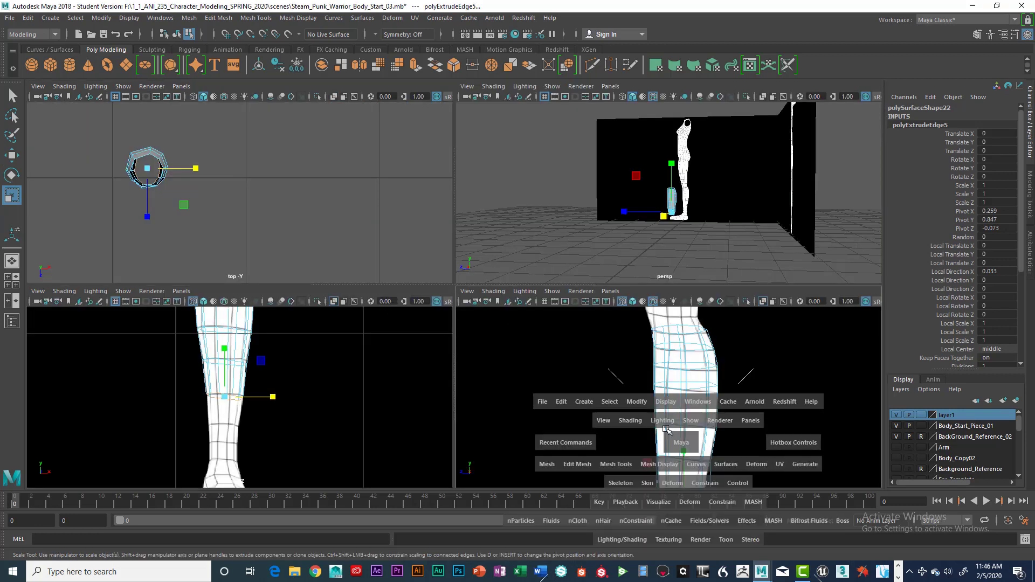
{"action": "key", "text": "space"}
{"action": "middle_click_drag", "start_coordinate": [564, 379], "coordinate": [582, 265], "text": "alt"}
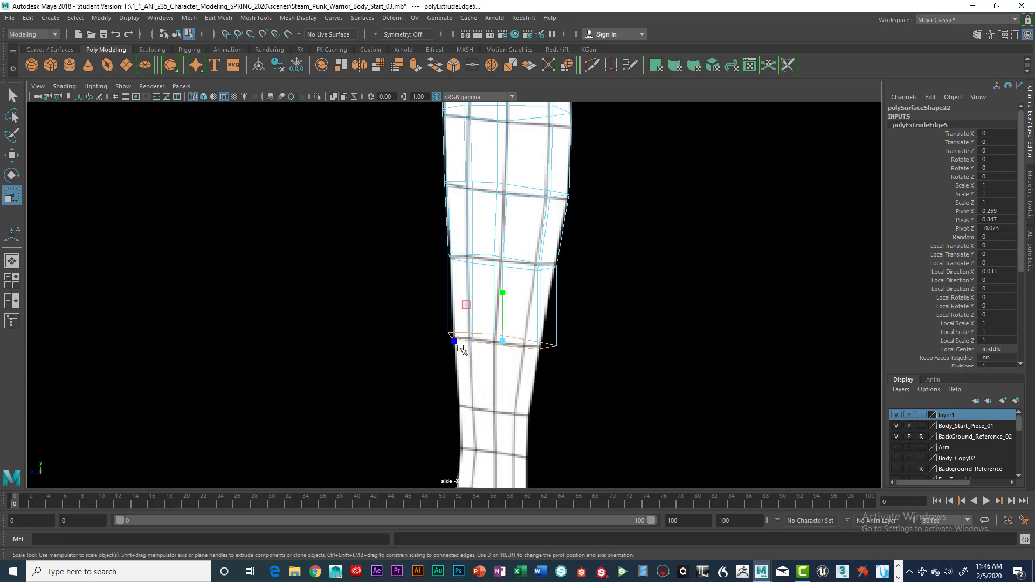
{"action": "left_click_drag", "start_coordinate": [454, 341], "coordinate": [455, 344]}
{"action": "key", "text": "w"}
{"action": "key", "text": "e"}
{"action": "key", "text": "r"}
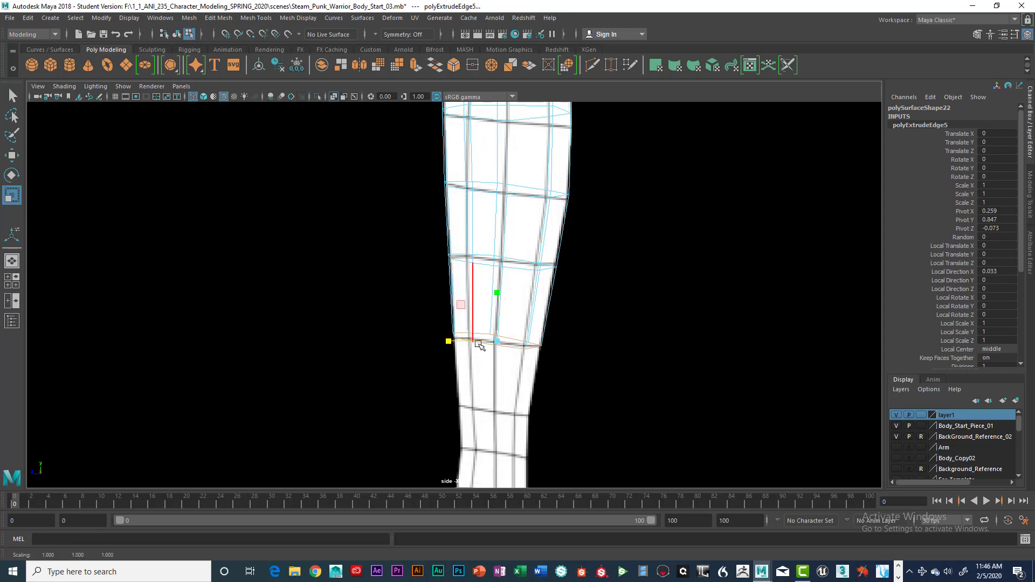
{"action": "scroll", "coordinate": [587, 305], "scroll_direction": "up", "scroll_amount": 2}
{"action": "scroll", "coordinate": [588, 310], "scroll_direction": "down", "scroll_amount": 3}
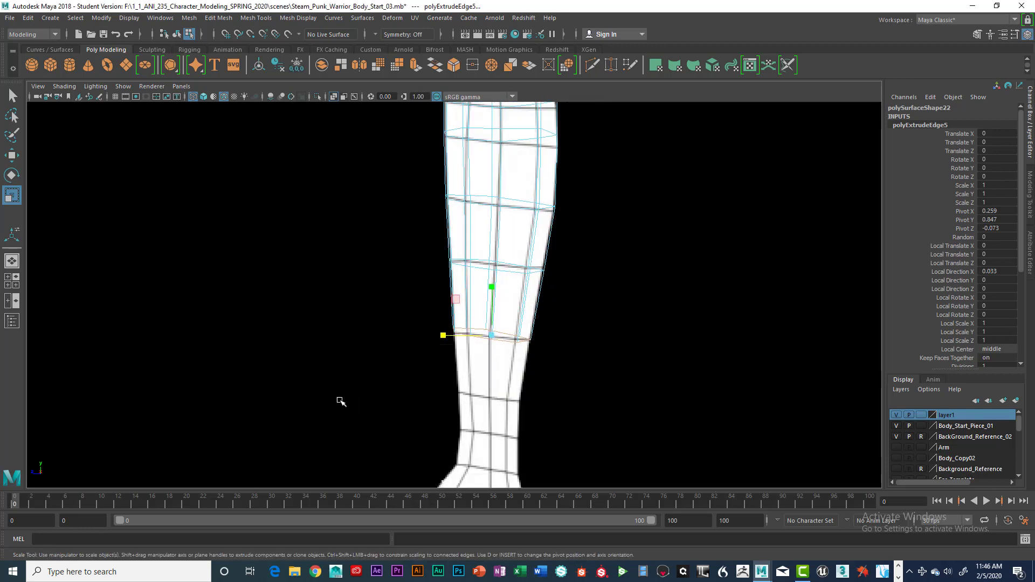
- Extrude the bottom border once more in the front view, lower it to the next row above the ankle, and show it shaded
{"action": "key", "text": "space"}
{"action": "key", "text": "space"}
{"action": "middle_click_drag", "start_coordinate": [433, 394], "coordinate": [449, 302], "text": "alt"}
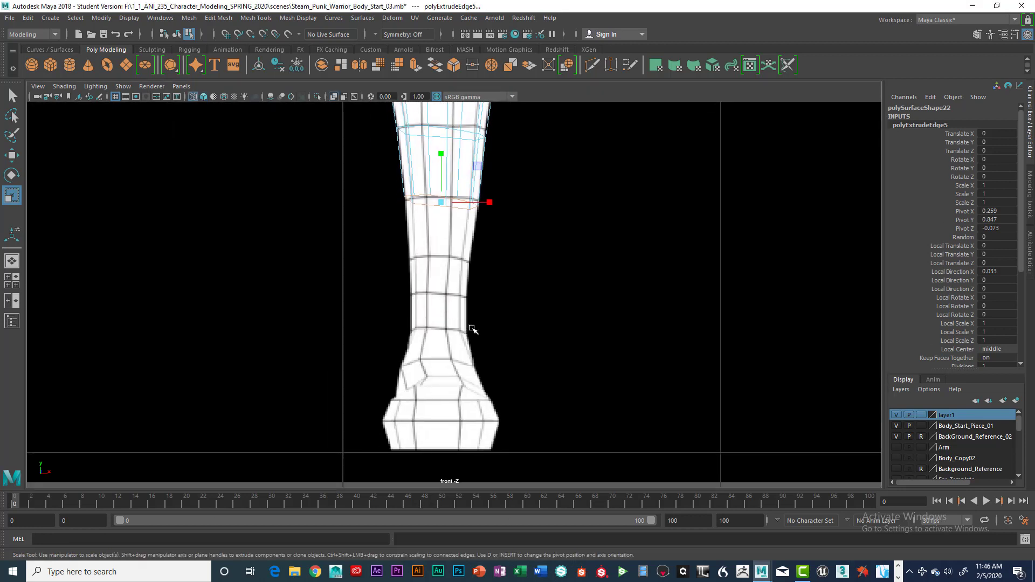
{"action": "key", "text": "ctrl+e"}
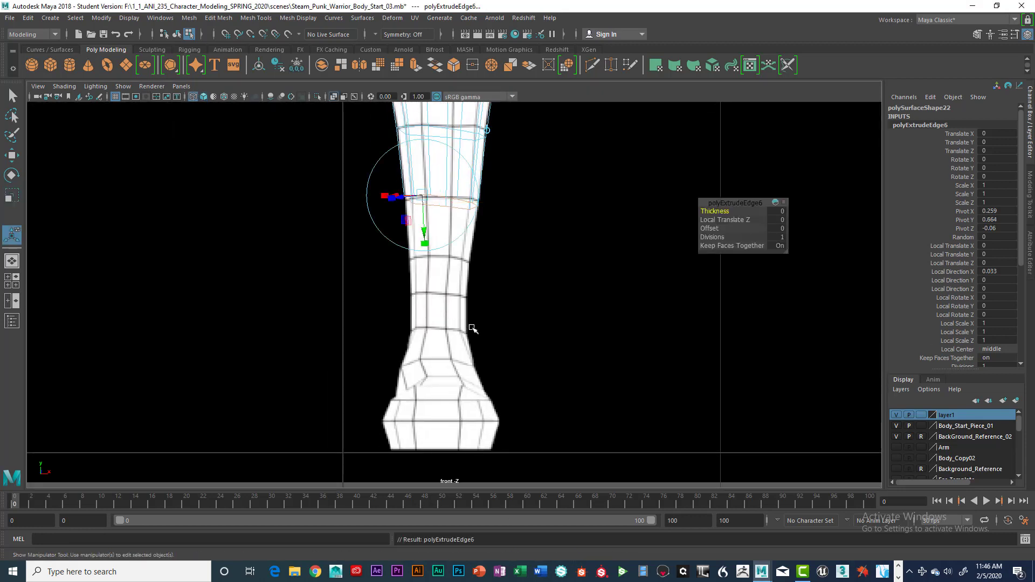
{"action": "key", "text": "w"}
{"action": "left_click_drag", "start_coordinate": [443, 154], "coordinate": [442, 204]}
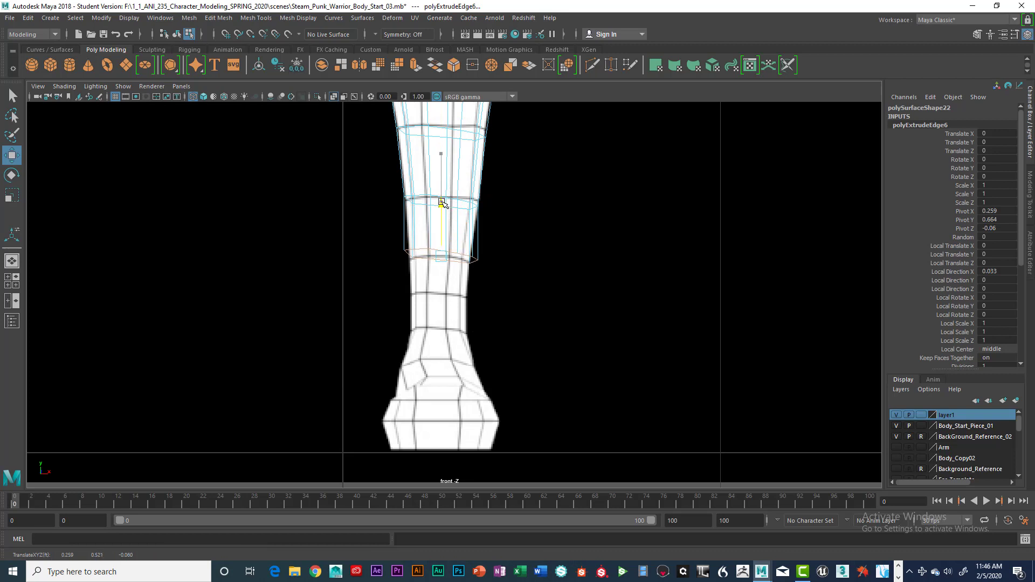
{"action": "key", "text": "5"}
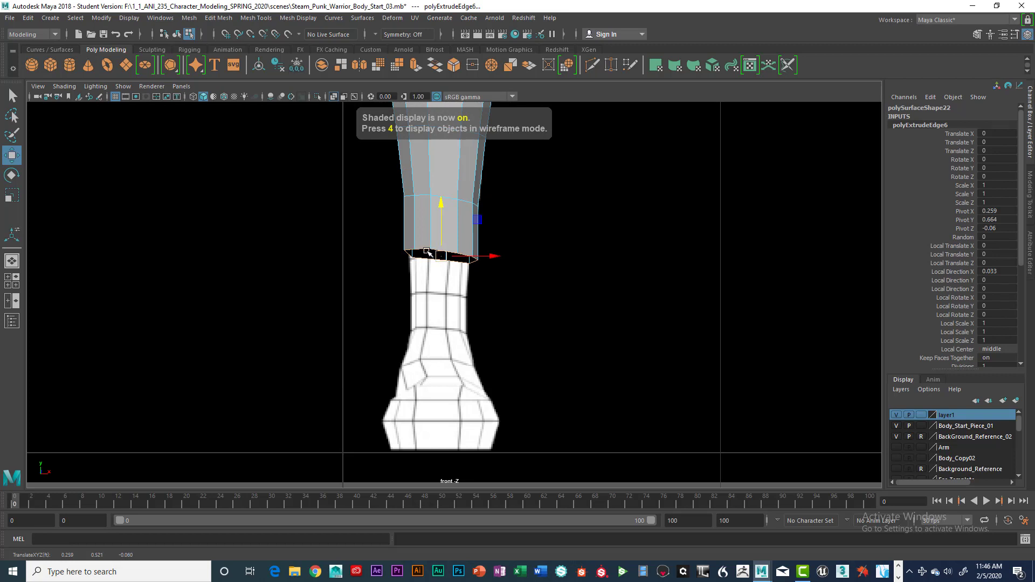
- Adjust the extruded border's height to the reference row in the front view, then narrow and shift it along X to match the leg's width
{"action": "key", "text": "4"}
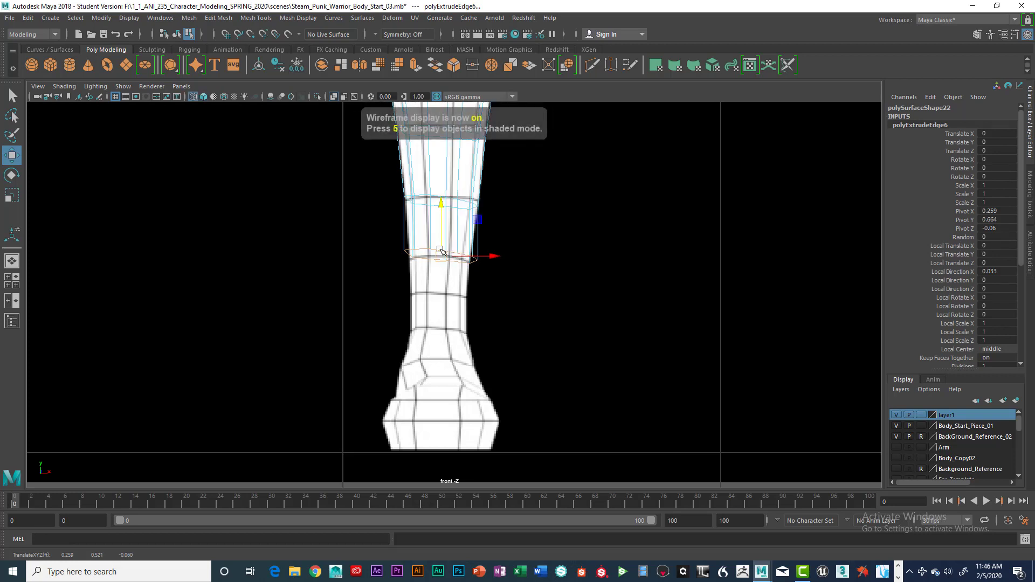
{"action": "left_click_drag", "start_coordinate": [440, 217], "coordinate": [441, 220]}
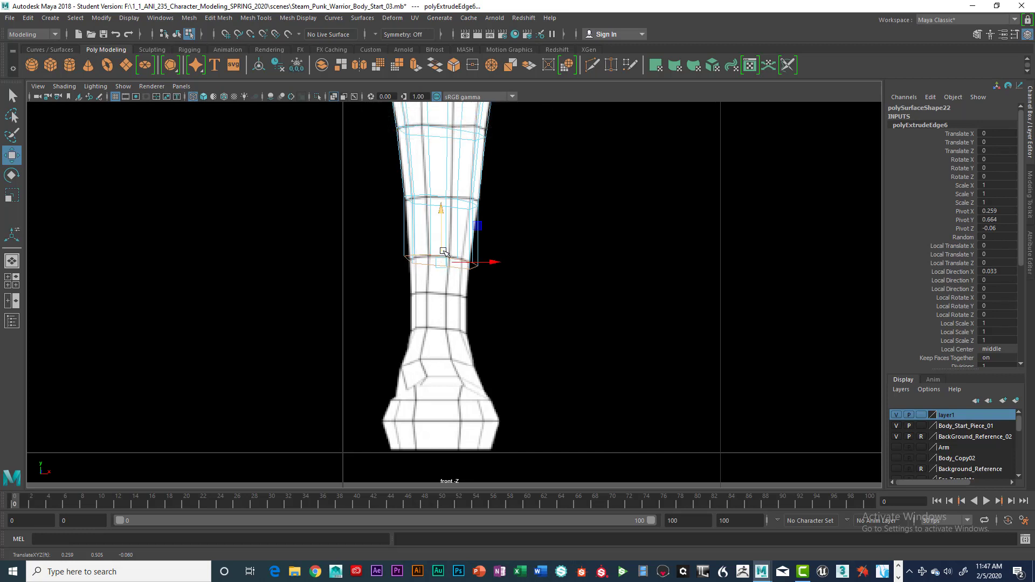
{"action": "key", "text": "5"}
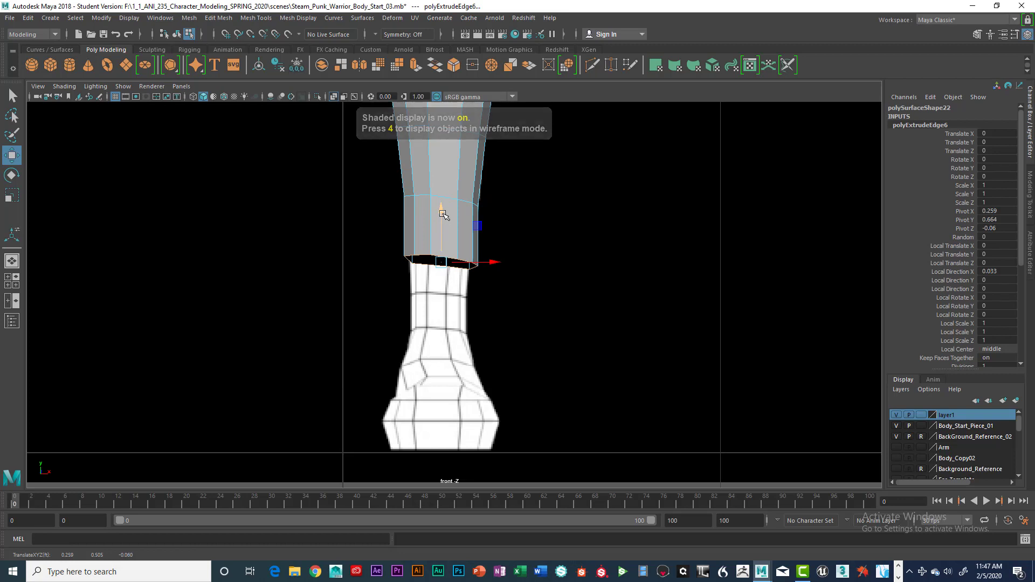
{"action": "left_click", "coordinate": [442, 213]}
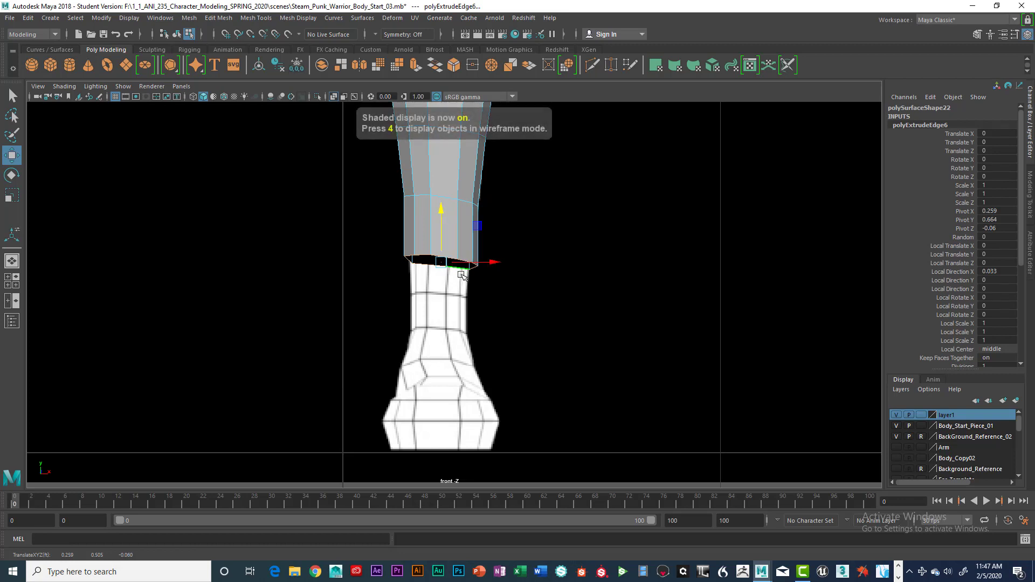
{"action": "key", "text": "4"}
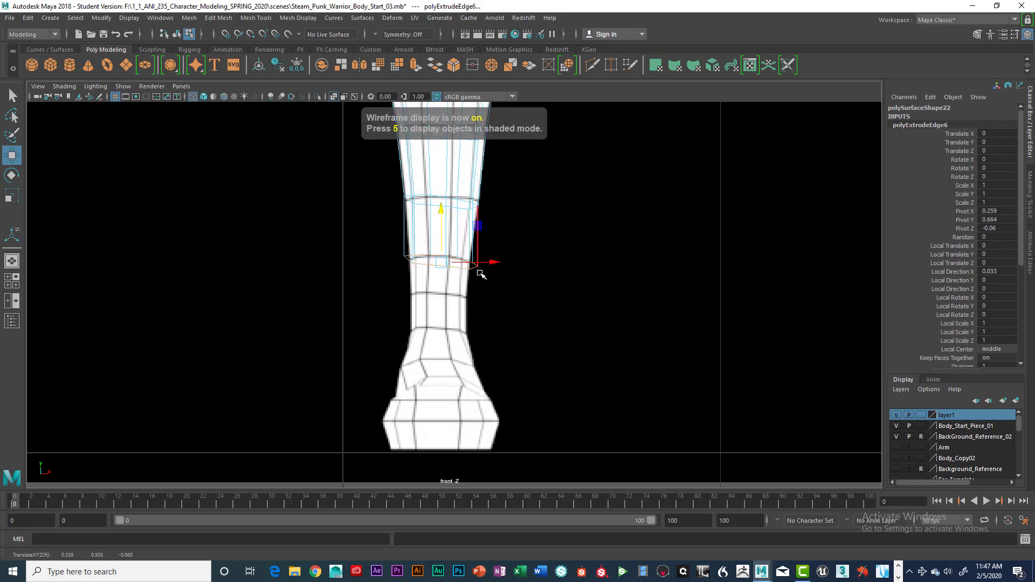
{"action": "key", "text": "r"}
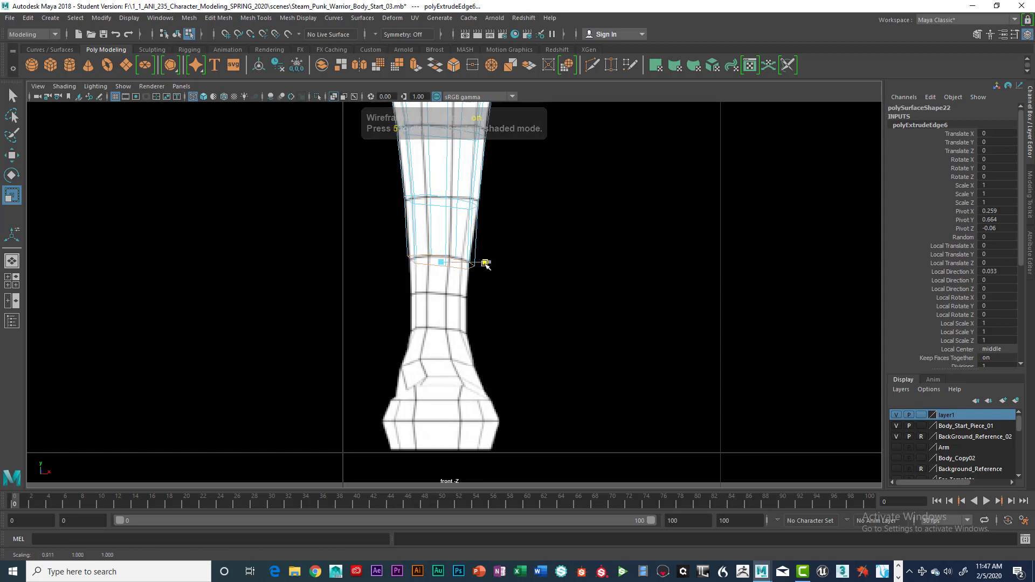
{"action": "left_click_drag", "start_coordinate": [490, 263], "coordinate": [483, 266]}
{"action": "key", "text": "w"}
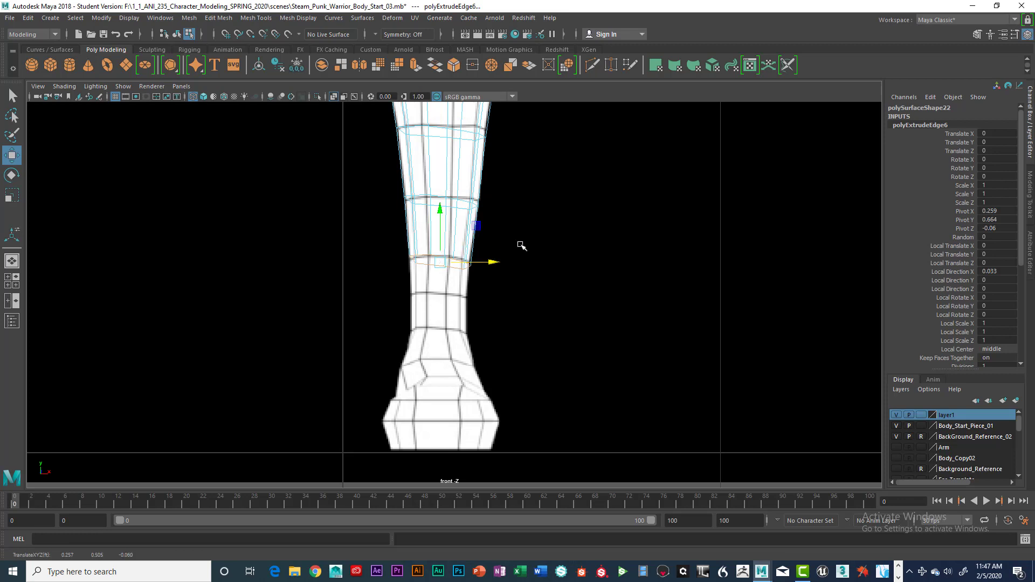
- Fit the same border to the lower calf in the side view by adjusting its height, scaling its depth and shifting it along Z
{"action": "key", "text": "space"}
{"action": "key", "text": "space"}
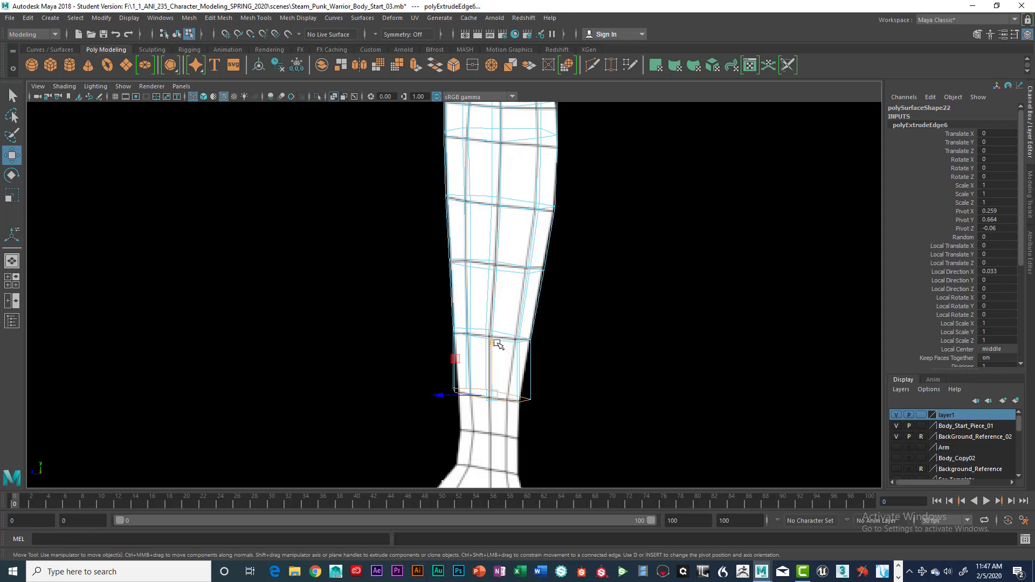
{"action": "left_click_drag", "start_coordinate": [492, 342], "coordinate": [495, 350]}
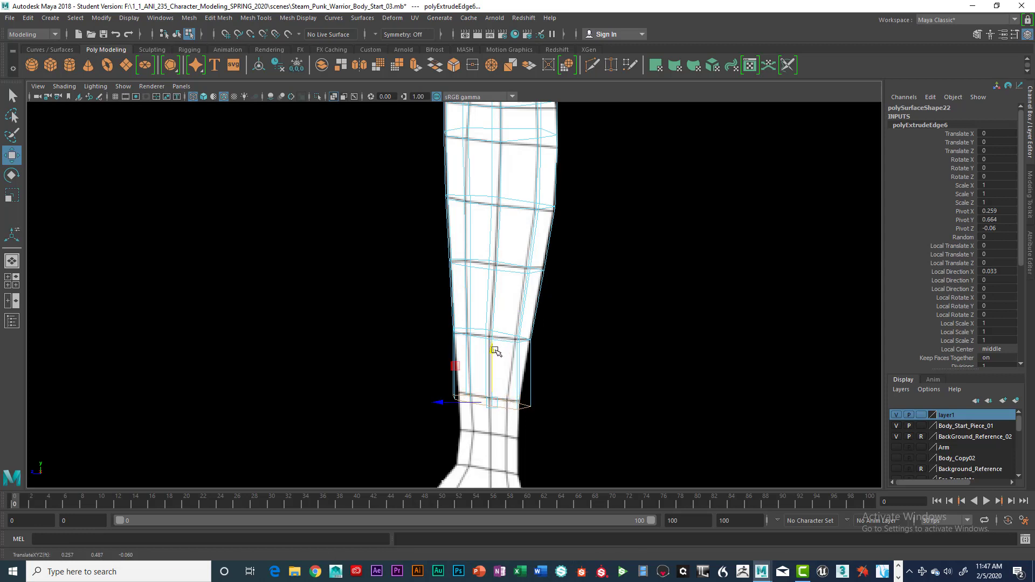
{"action": "key", "text": "5"}
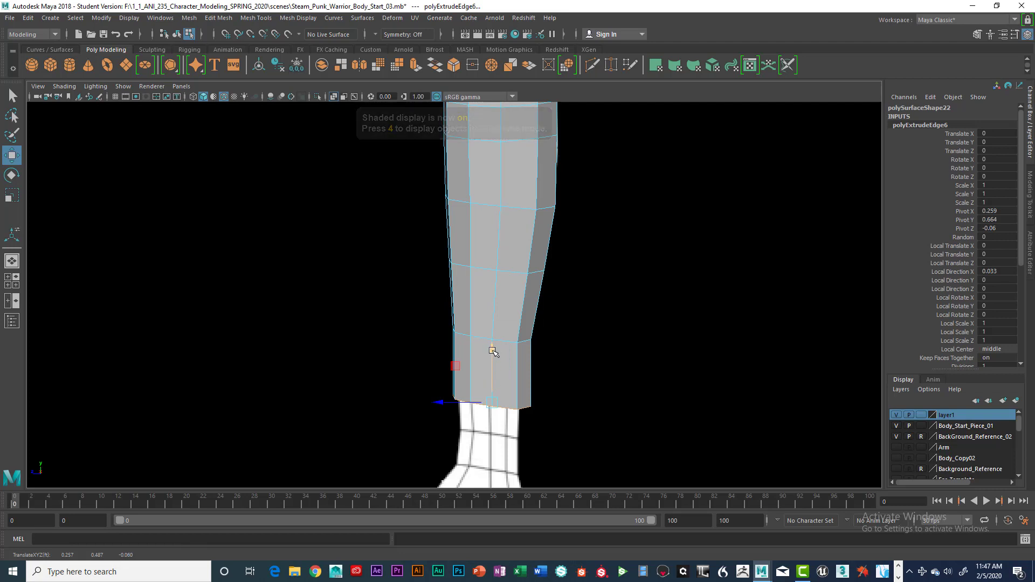
{"action": "key", "text": "4"}
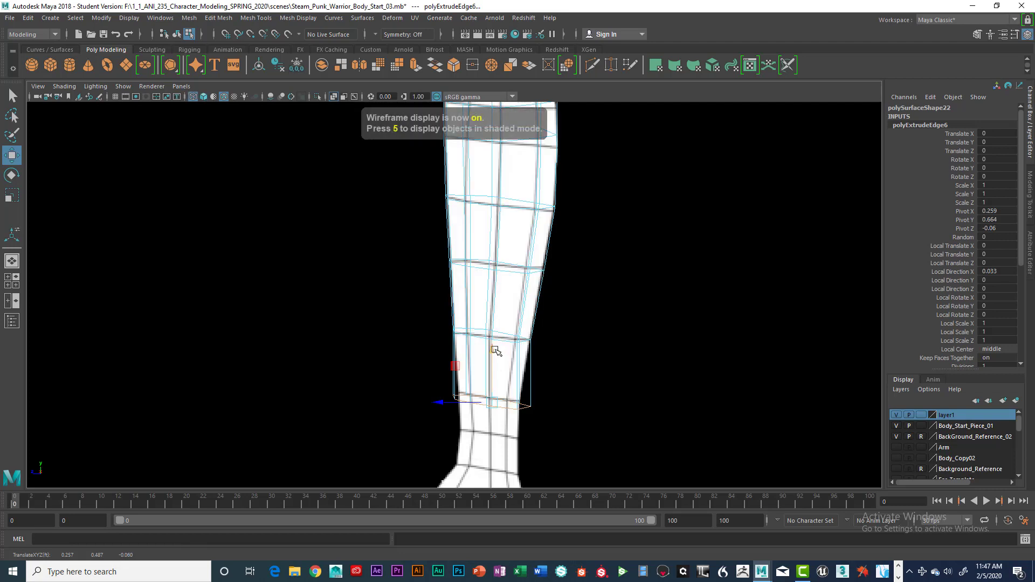
{"action": "left_click_drag", "start_coordinate": [495, 352], "coordinate": [493, 344]}
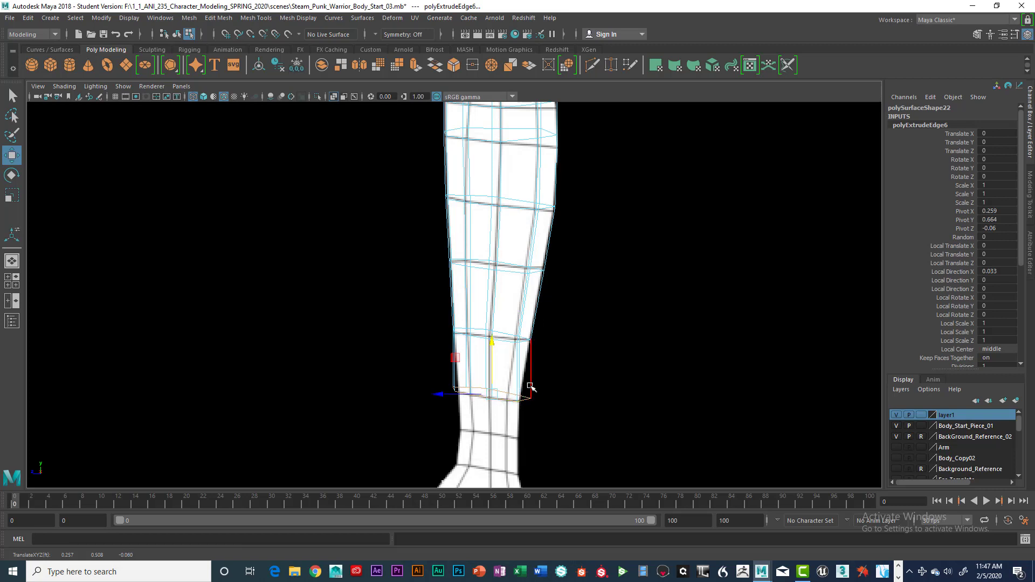
{"action": "key", "text": "r"}
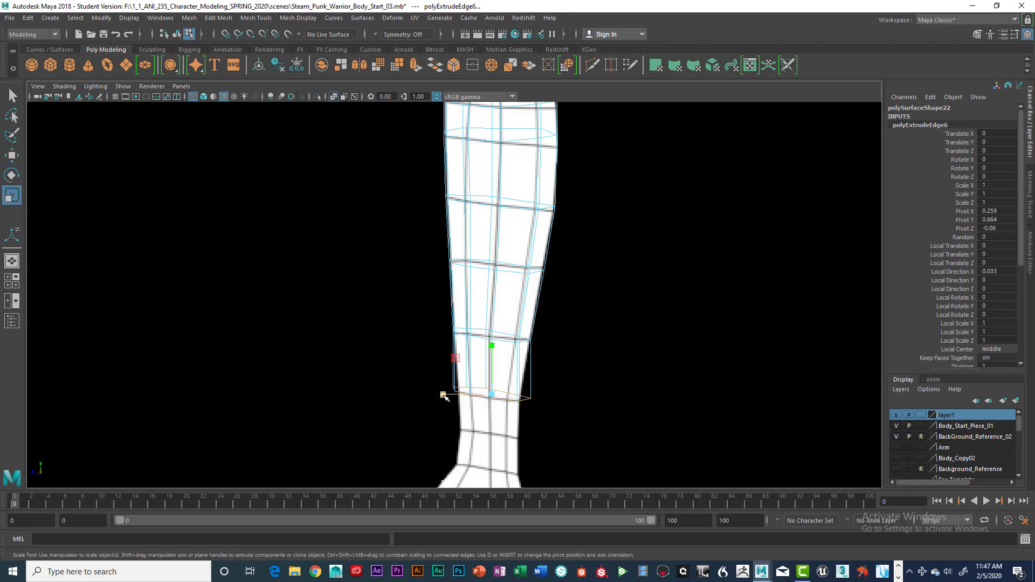
{"action": "mouse_move", "coordinate": [448, 394]}
{"action": "left_mouse_down"}
{"action": "mouse_move", "coordinate": [473, 397]}
{"action": "mouse_move", "coordinate": [445, 395]}
{"action": "left_mouse_up"}
{"action": "key", "text": "w"}
{"action": "key", "text": "r"}
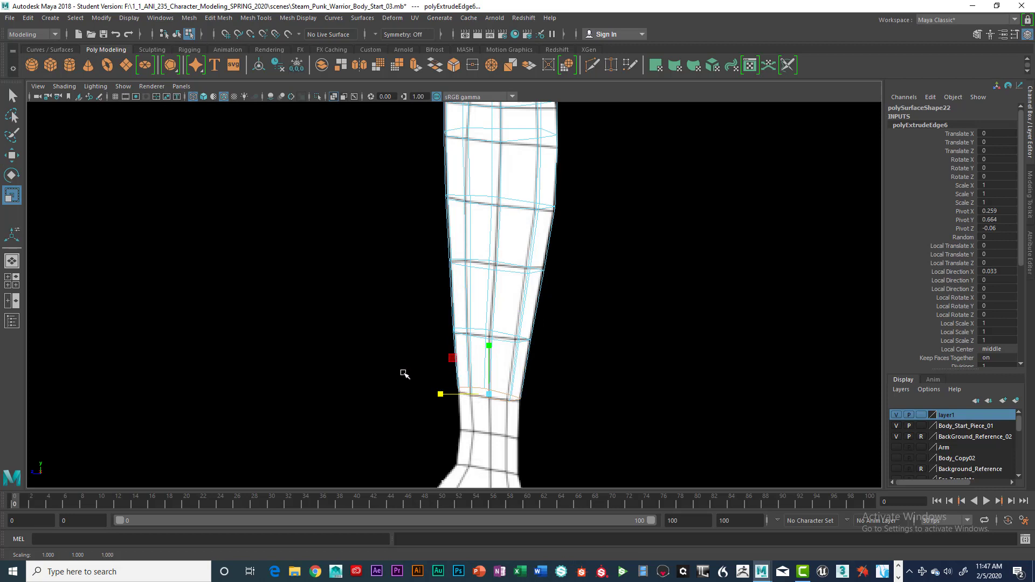
- Extrude the bottom border again in the front view and lower it to the first reference row above the ankle line
{"action": "key", "text": "space"}
{"action": "key", "text": "space"}
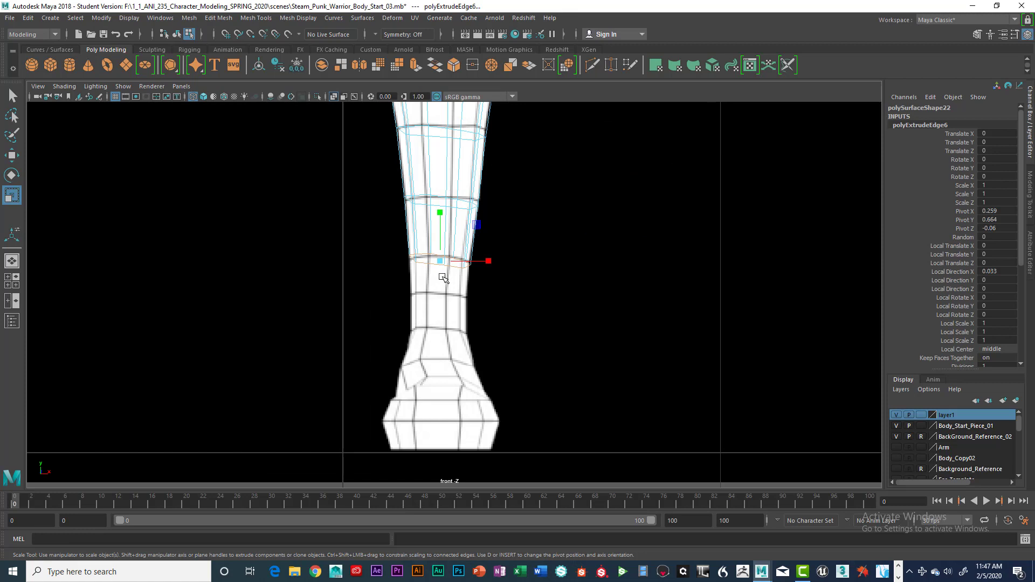
{"action": "key", "text": "5"}
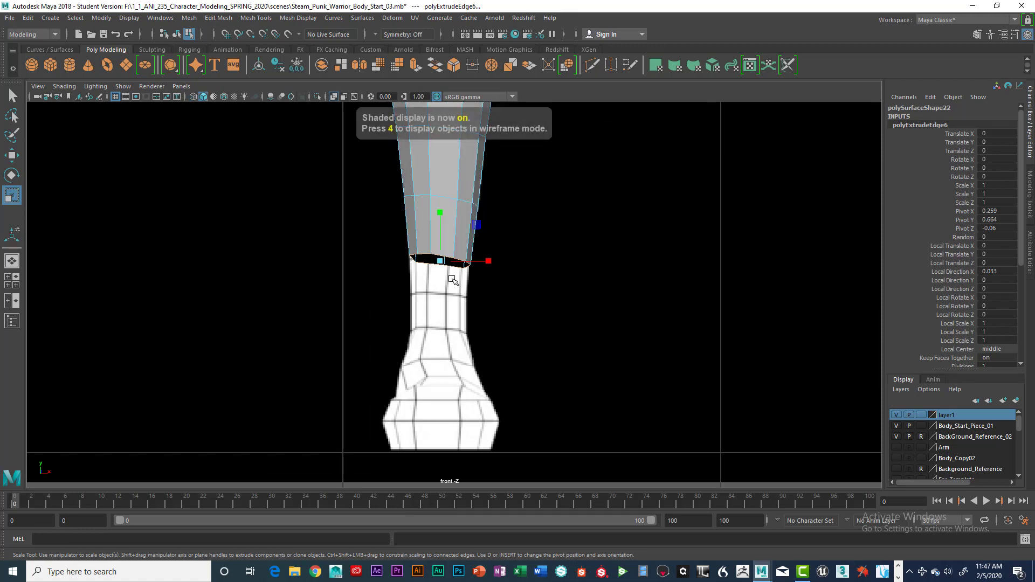
{"action": "key", "text": "4"}
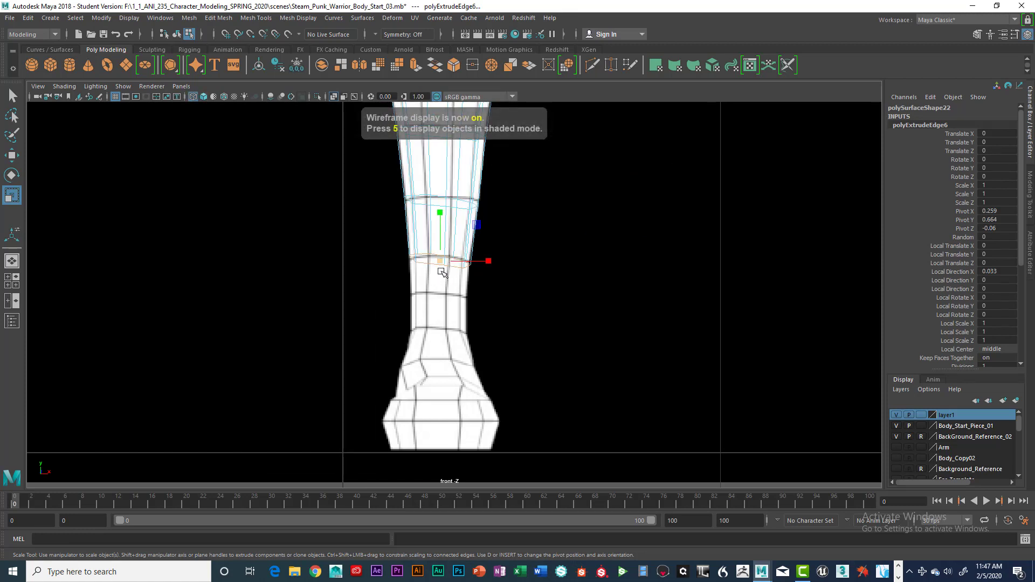
{"action": "key", "text": "ctrl+e"}
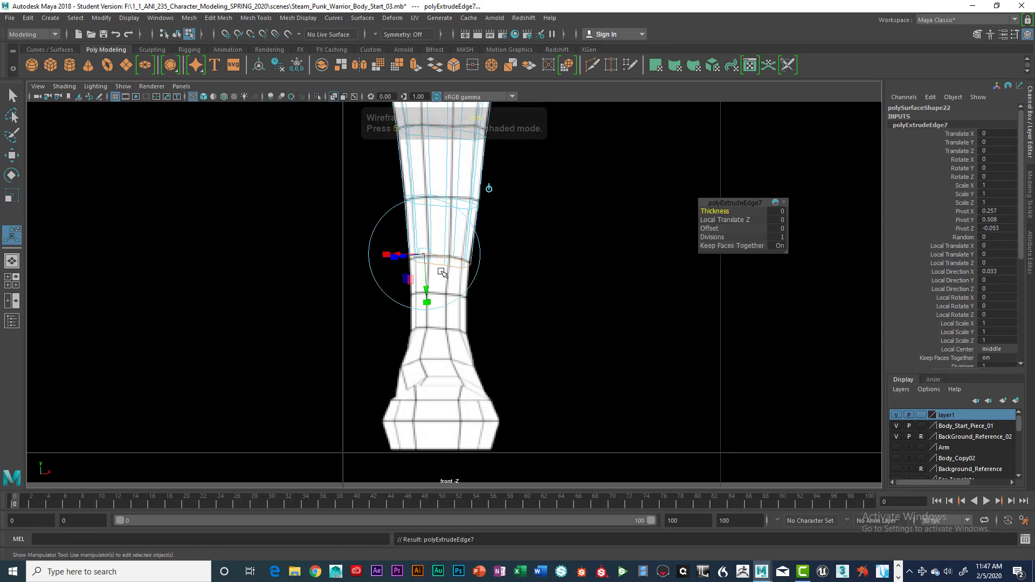
{"action": "key", "text": "w"}
{"action": "left_click_drag", "start_coordinate": [441, 210], "coordinate": [440, 248]}
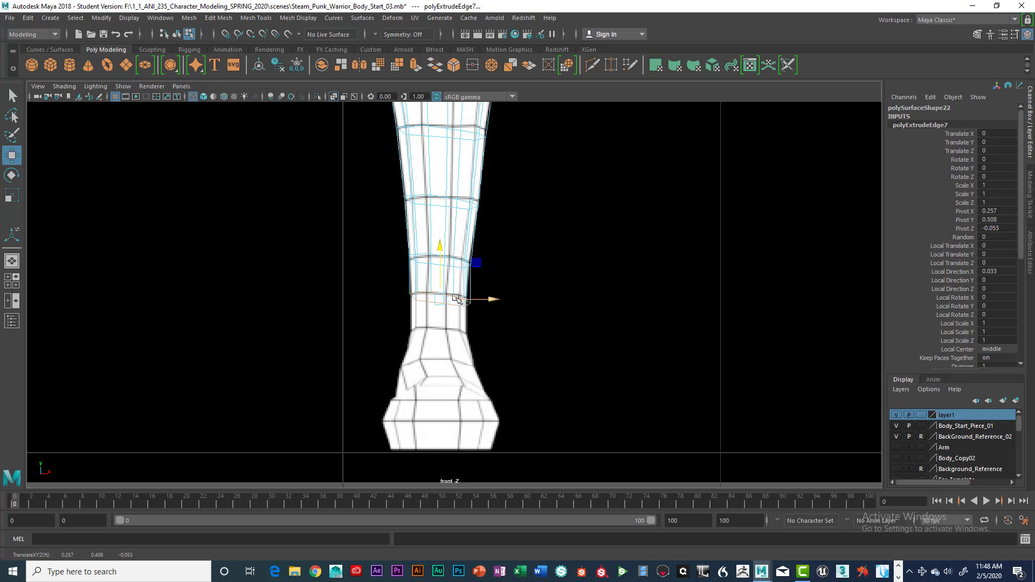
{"action": "key", "text": "5"}
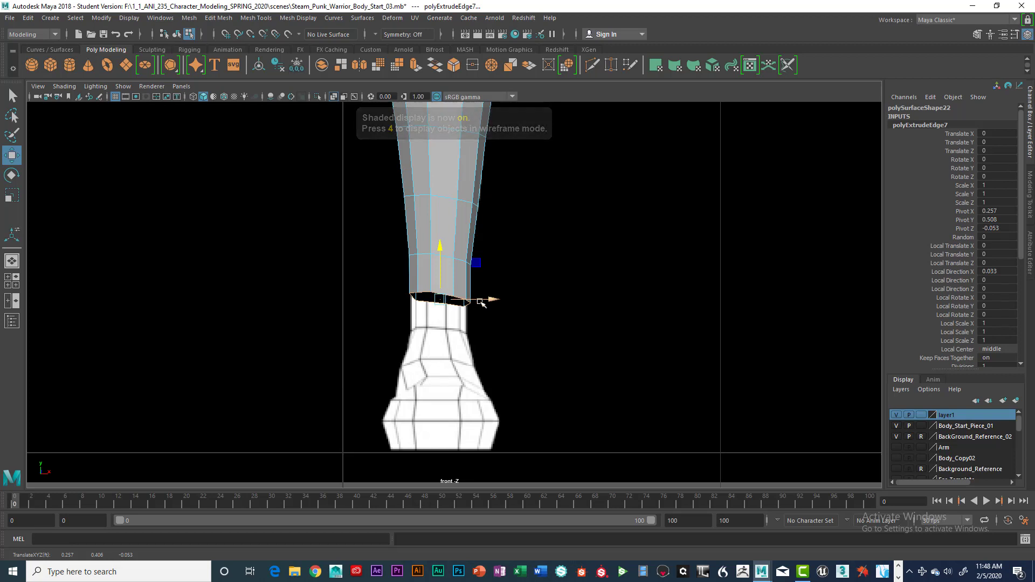
{"action": "key", "text": "4"}
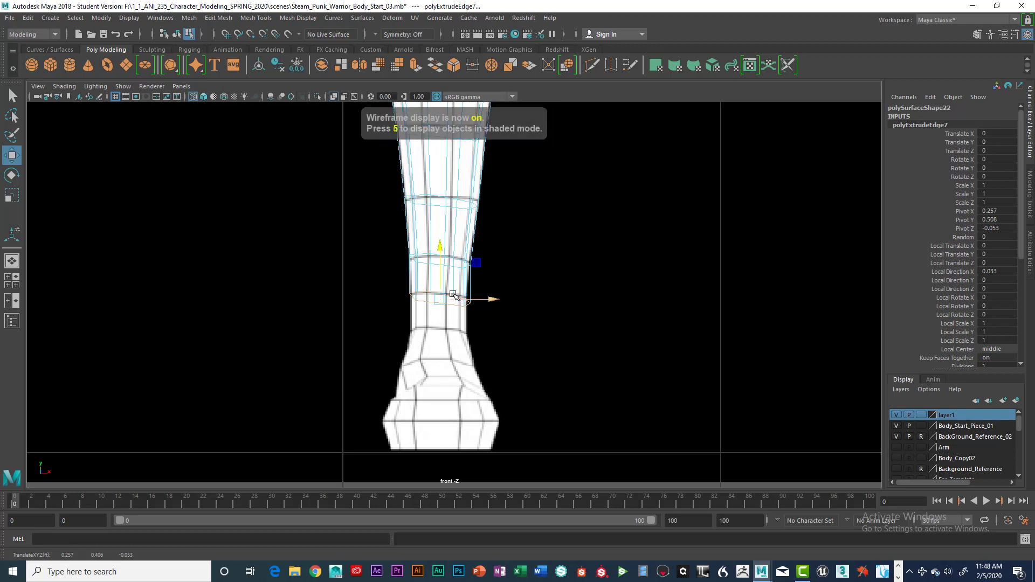
- Narrow the new bottom border and shift it along X to match the leg's outline in the front view
{"action": "right_click_drag", "start_coordinate": [418, 261], "coordinate": [419, 292]}
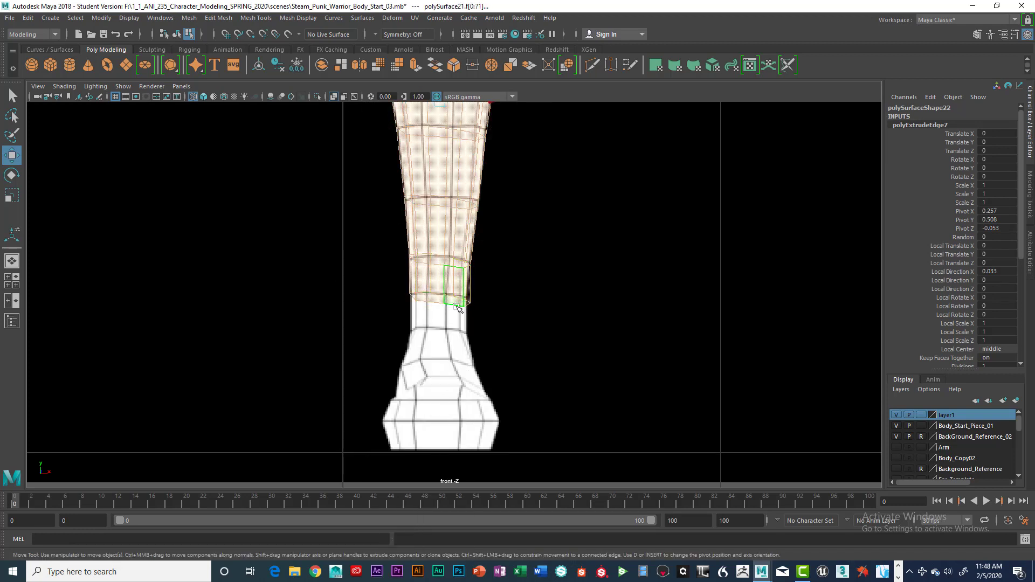
{"action": "right_click_drag", "start_coordinate": [448, 261], "coordinate": [448, 234]}
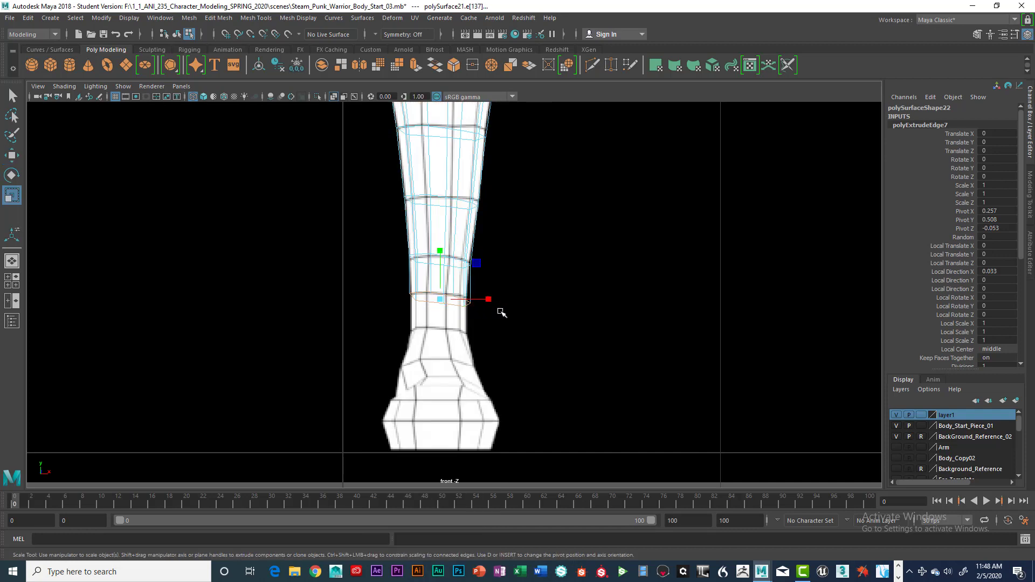
{"action": "key", "text": "r"}
{"action": "left_click_drag", "start_coordinate": [493, 302], "coordinate": [493, 301]}
{"action": "key", "text": "w"}
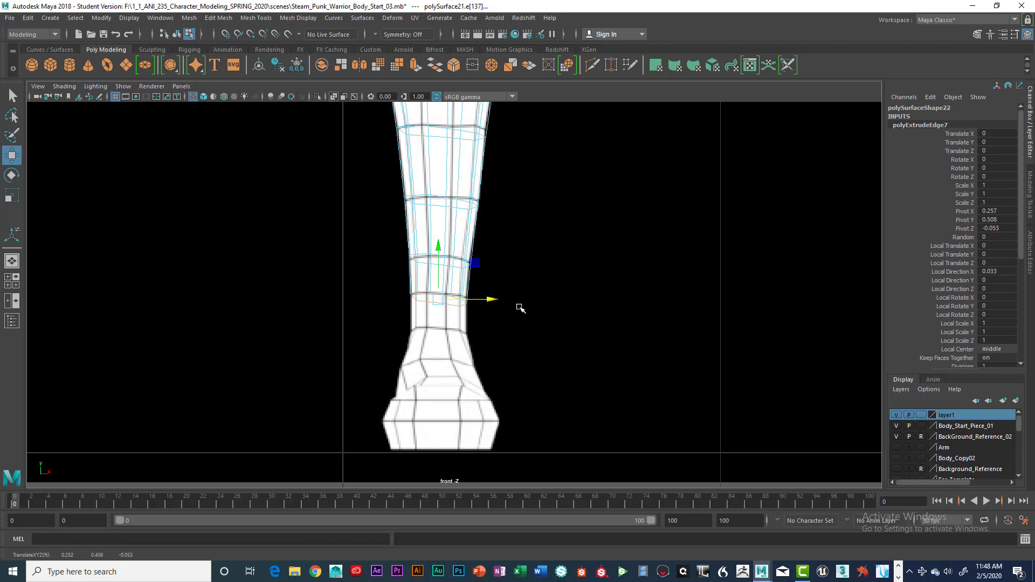
- Extrude the bottom border once more, lower it to the ankle line where the foot begins, and narrow it slightly in X
{"action": "key", "text": "ctrl+e"}
{"action": "key", "text": "w"}
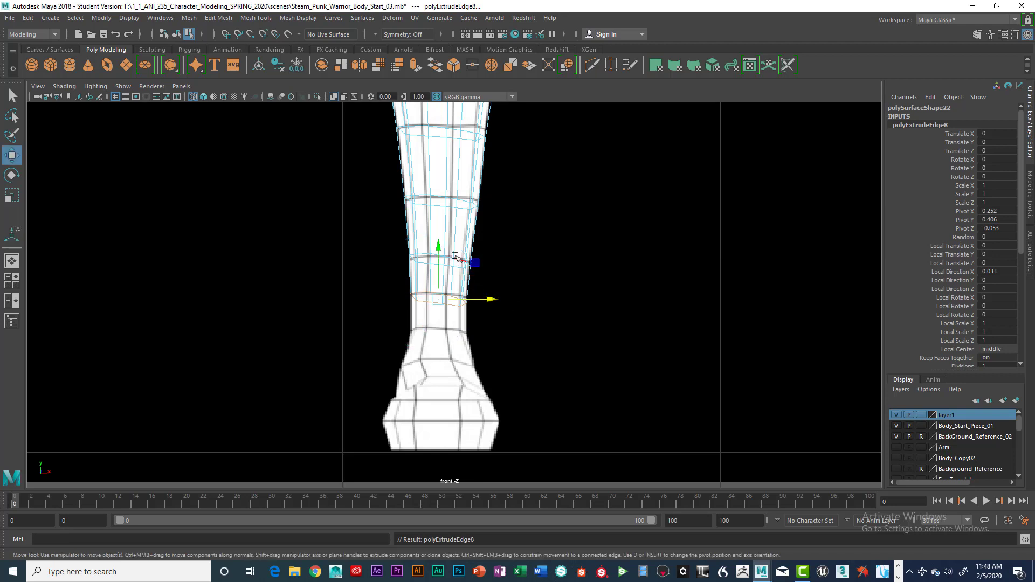
{"action": "left_click_drag", "start_coordinate": [441, 249], "coordinate": [447, 285]}
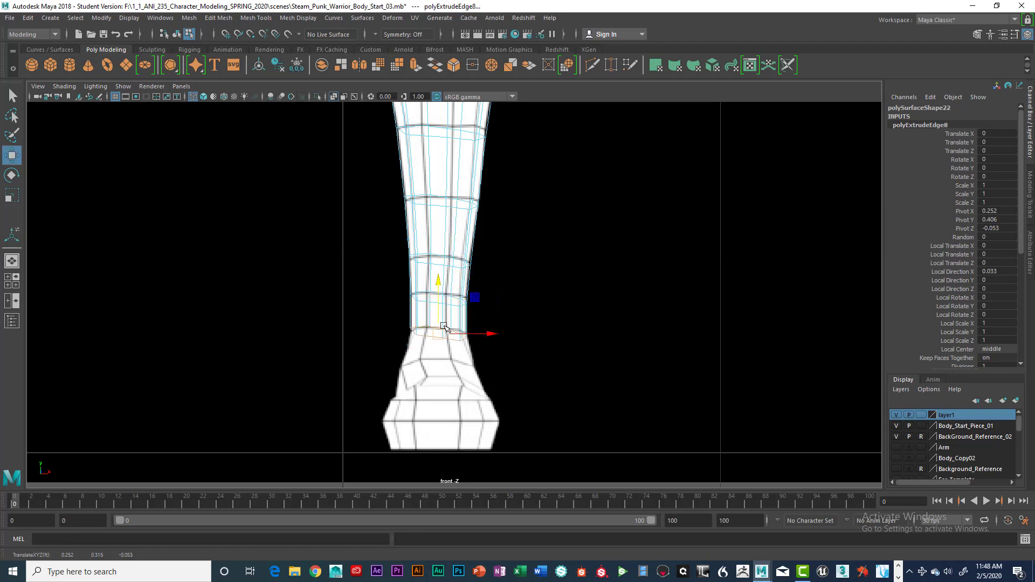
{"action": "key", "text": "5"}
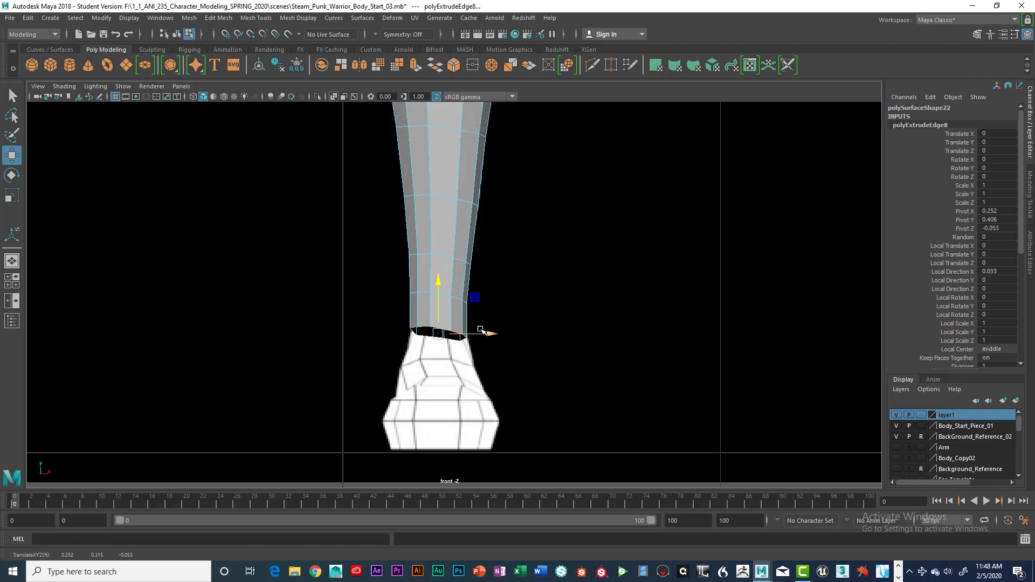
{"action": "key", "text": "4"}
{"action": "key", "text": "r"}
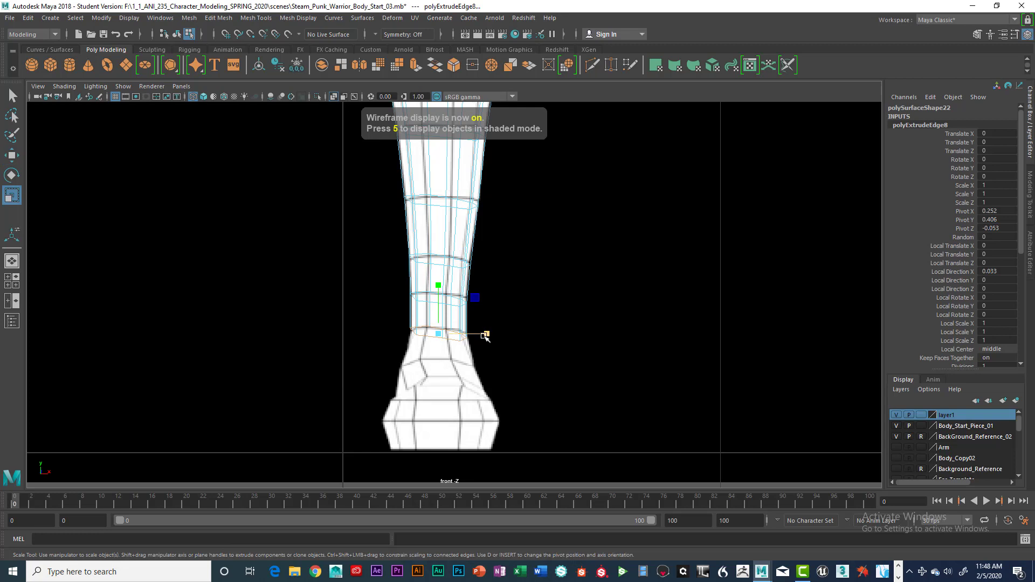
{"action": "left_click", "coordinate": [485, 335]}
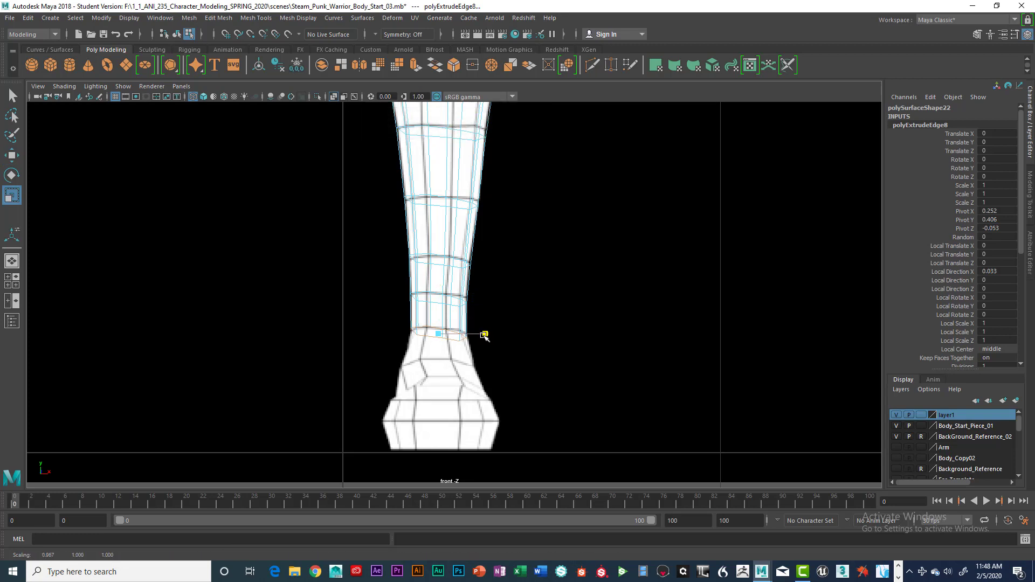
- Fit the ankle border to the reference outline in the side view by reducing its depth and shifting it along Z
{"action": "key", "text": "space"}
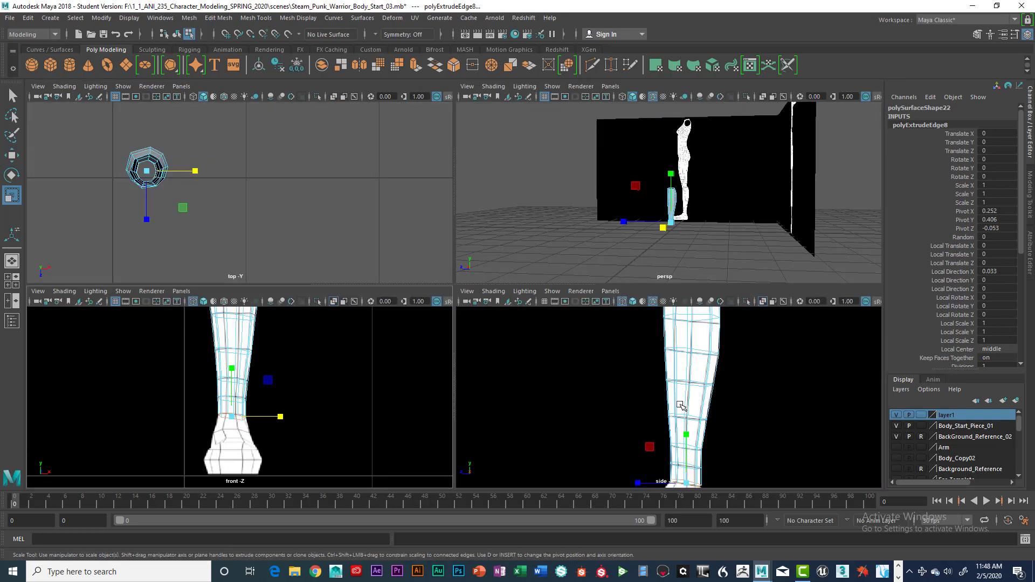
{"action": "key", "text": "space"}
{"action": "middle_click_drag", "start_coordinate": [571, 415], "coordinate": [588, 298], "text": "alt"}
{"action": "right_click_drag", "start_coordinate": [588, 298], "coordinate": [593, 333], "text": "alt"}
{"action": "middle_click_drag", "start_coordinate": [593, 334], "coordinate": [595, 319], "text": "alt"}
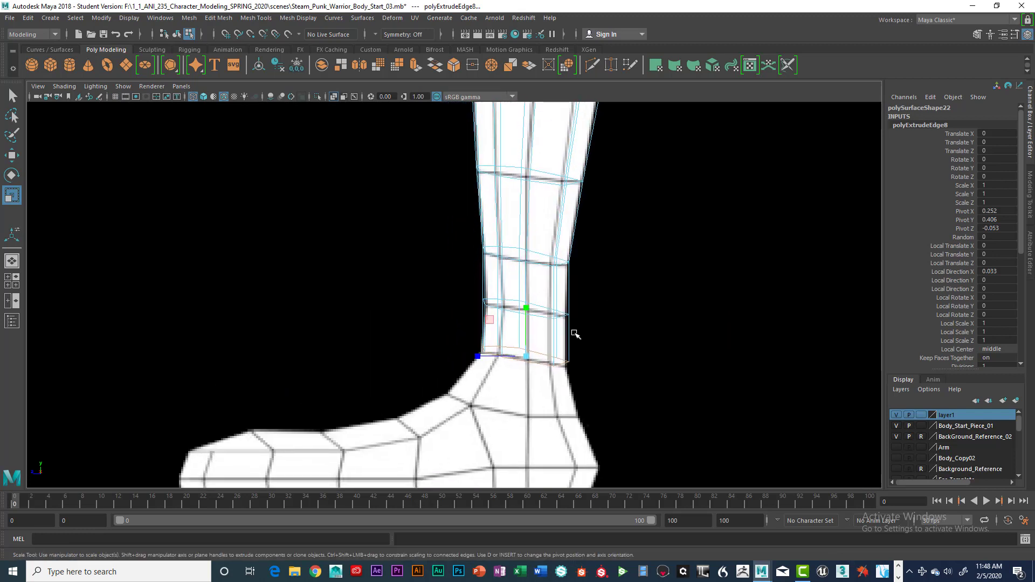
{"action": "left_click_drag", "start_coordinate": [479, 357], "coordinate": [491, 358]}
{"action": "key", "text": "w"}
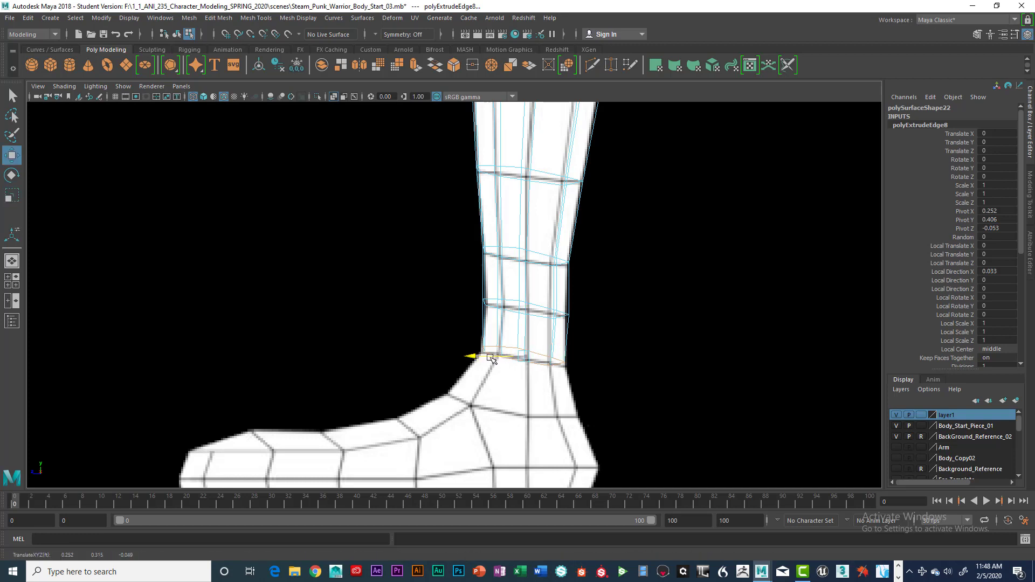
- Select the edge loop just above the ankle border, reduce its depth to the side outline and raise it slightly
{"action": "right_click_drag", "start_coordinate": [542, 260], "coordinate": [541, 232]}
{"action": "left_click", "coordinate": [545, 308]}
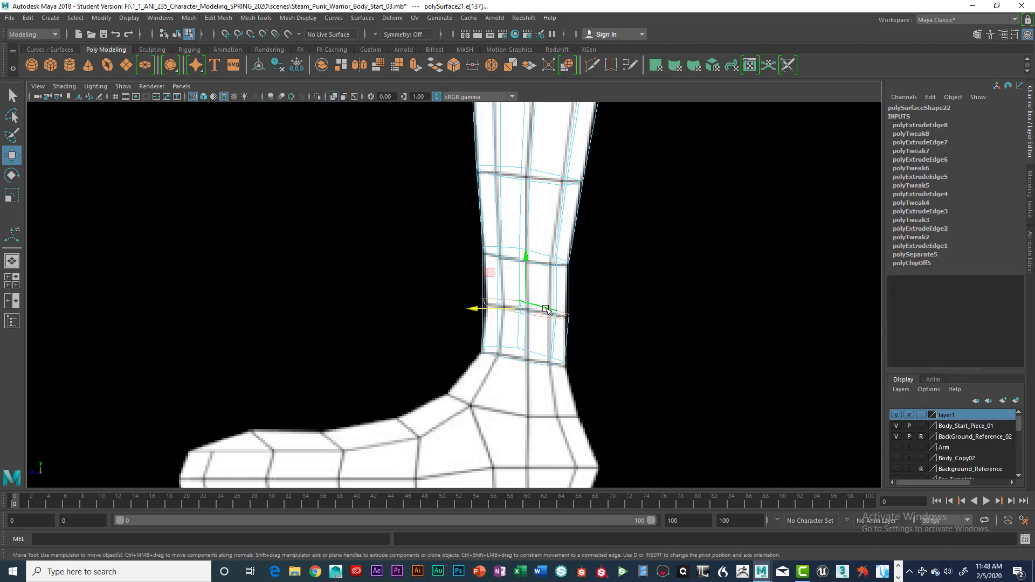
{"action": "right_click_drag", "start_coordinate": [537, 260], "coordinate": [537, 234]}
{"action": "left_click", "coordinate": [542, 308]}
{"action": "key", "text": "r"}
{"action": "left_click_drag", "start_coordinate": [479, 309], "coordinate": [482, 308]}
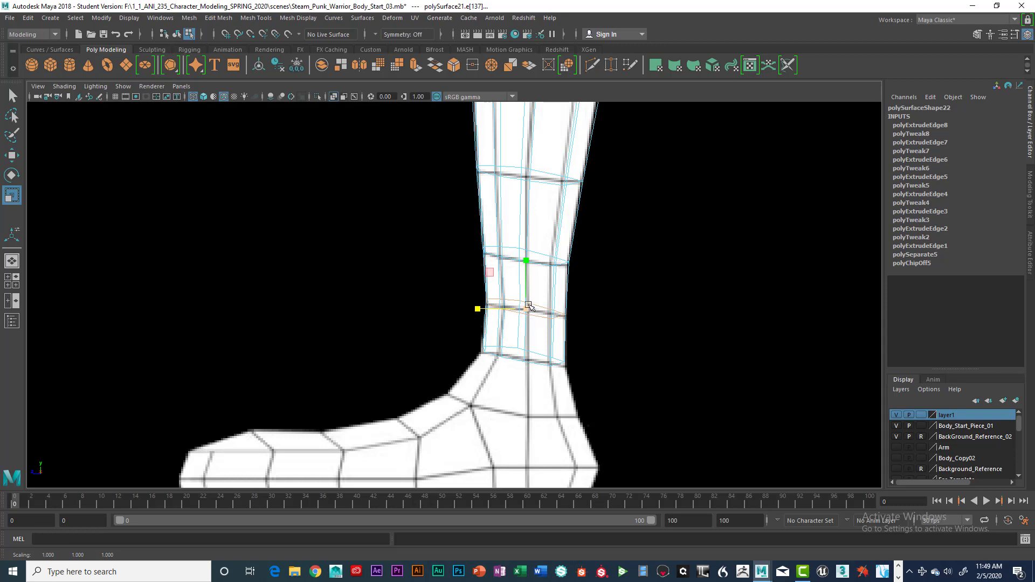
{"action": "key", "text": "w"}
{"action": "left_click_drag", "start_coordinate": [525, 261], "coordinate": [525, 260]}
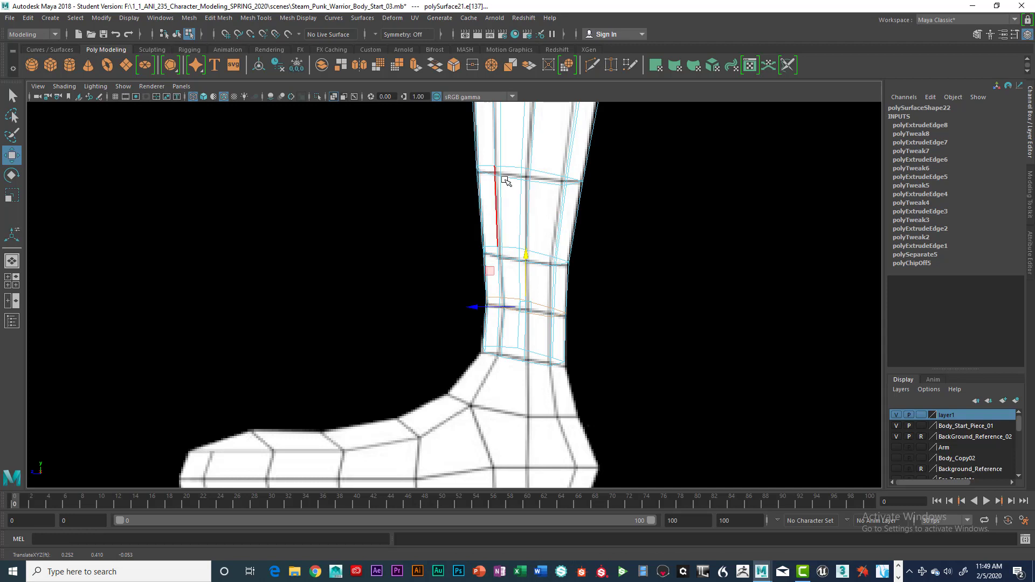
- Check the horizontal edge loops down the lower leg against the side reference and select the ankle border loop
{"action": "double_click", "coordinate": [533, 182]}
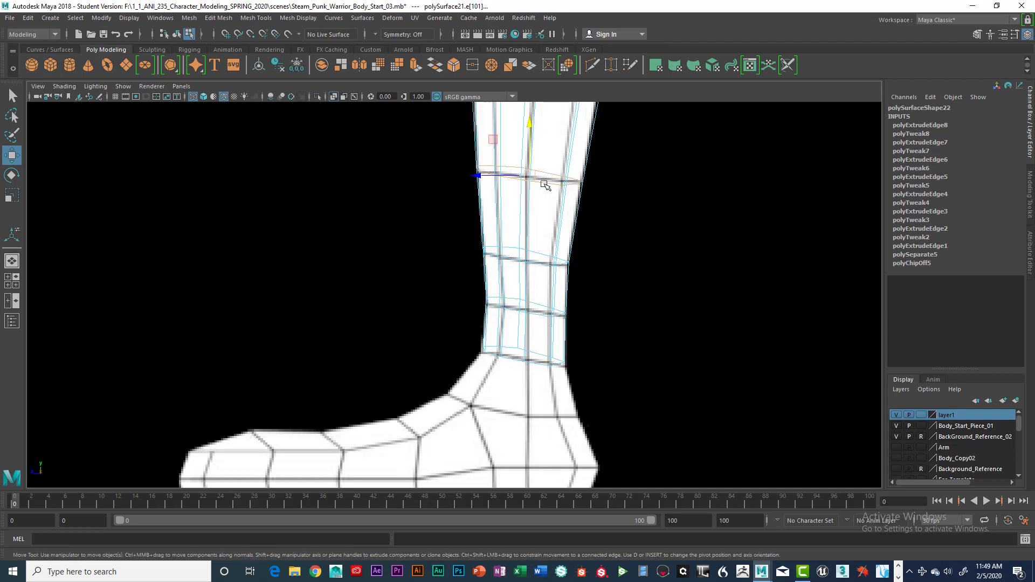
{"action": "left_click", "coordinate": [551, 185]}
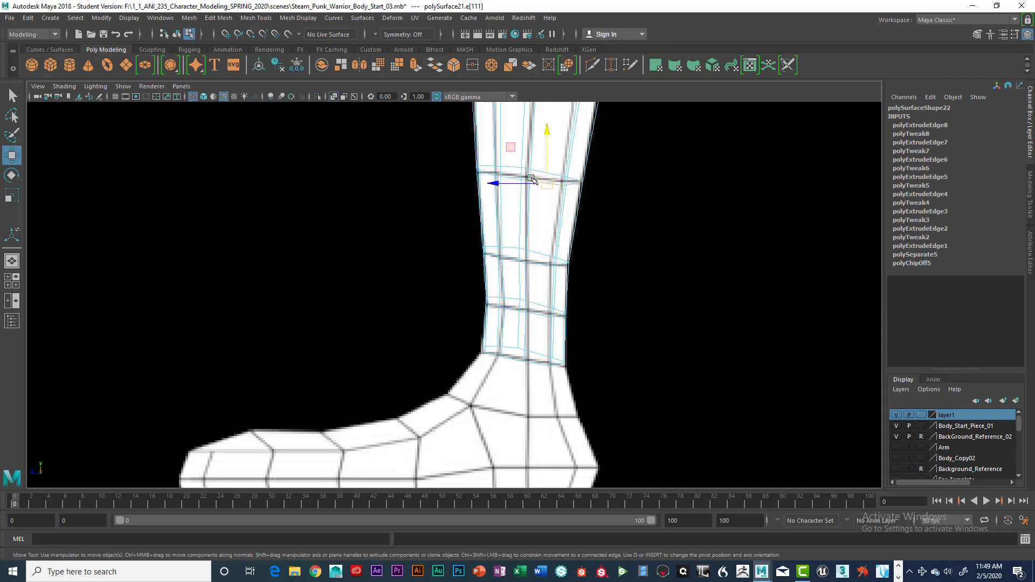
{"action": "left_click", "coordinate": [541, 264]}
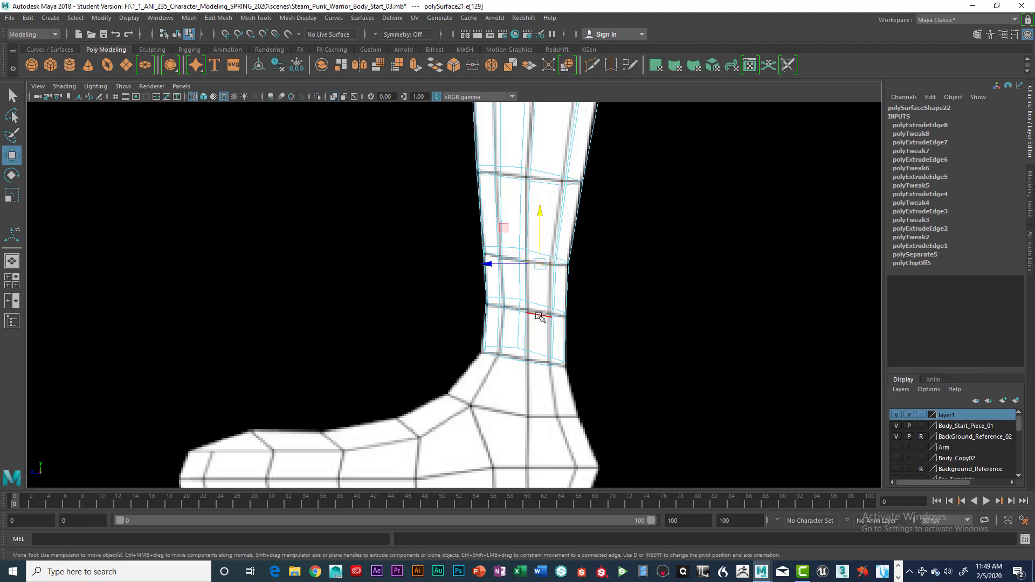
{"action": "left_click", "coordinate": [540, 316]}
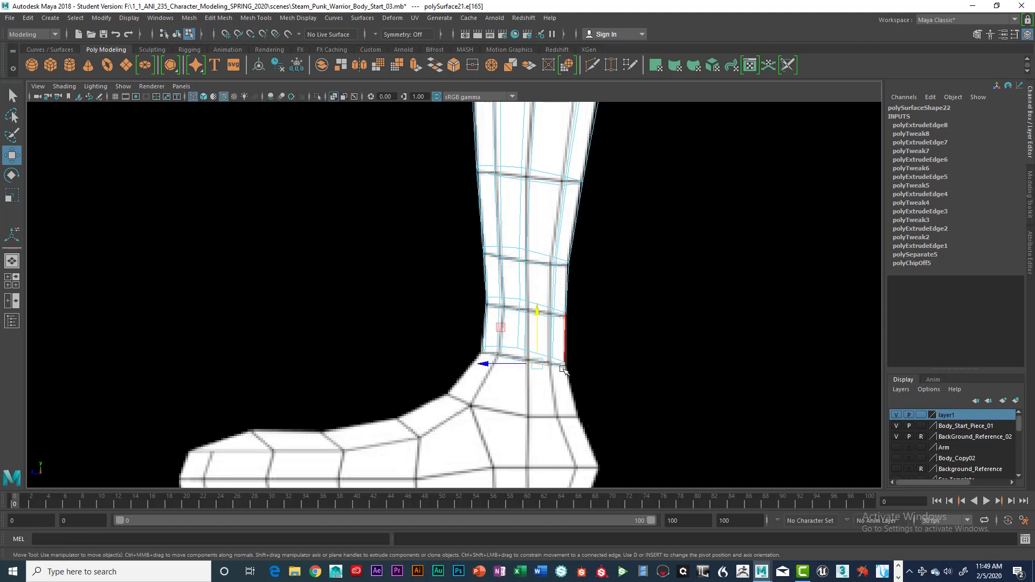
{"action": "left_click", "coordinate": [488, 357]}
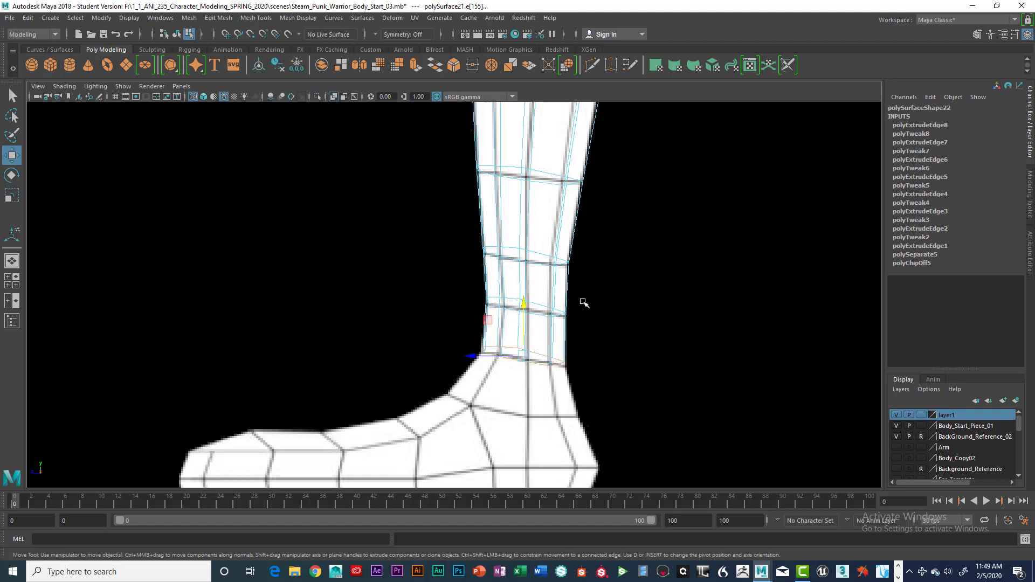
- Try lowering the ankle border onto the foot in the front view and adjusting its width in X
{"action": "key", "text": "space"}
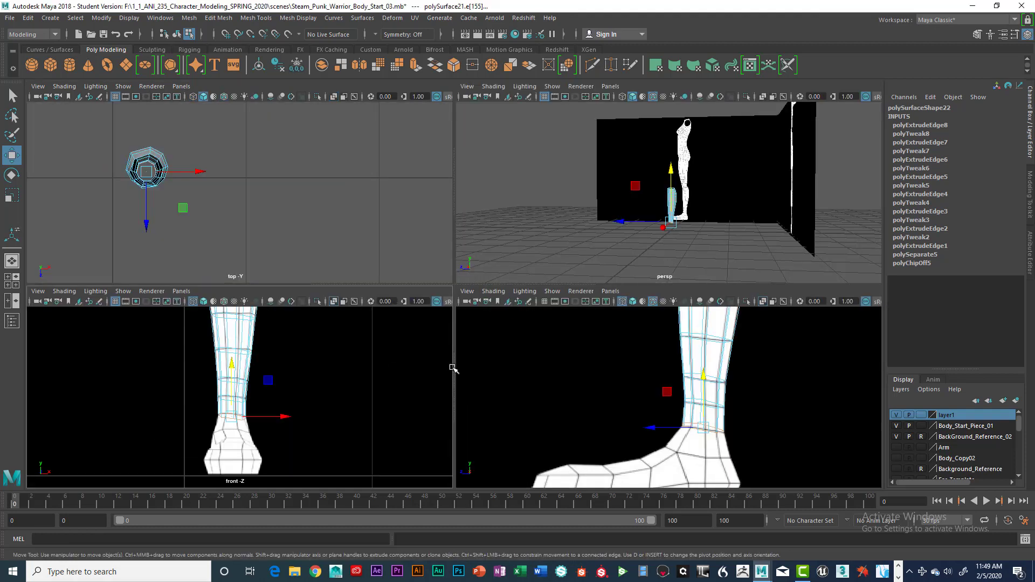
{"action": "key", "text": "space"}
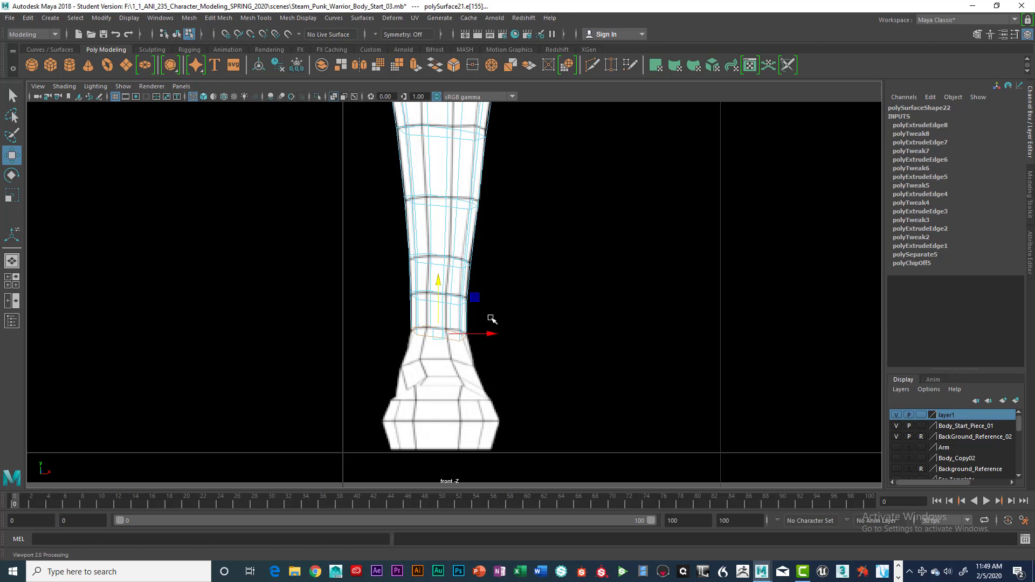
{"action": "key", "text": "e"}
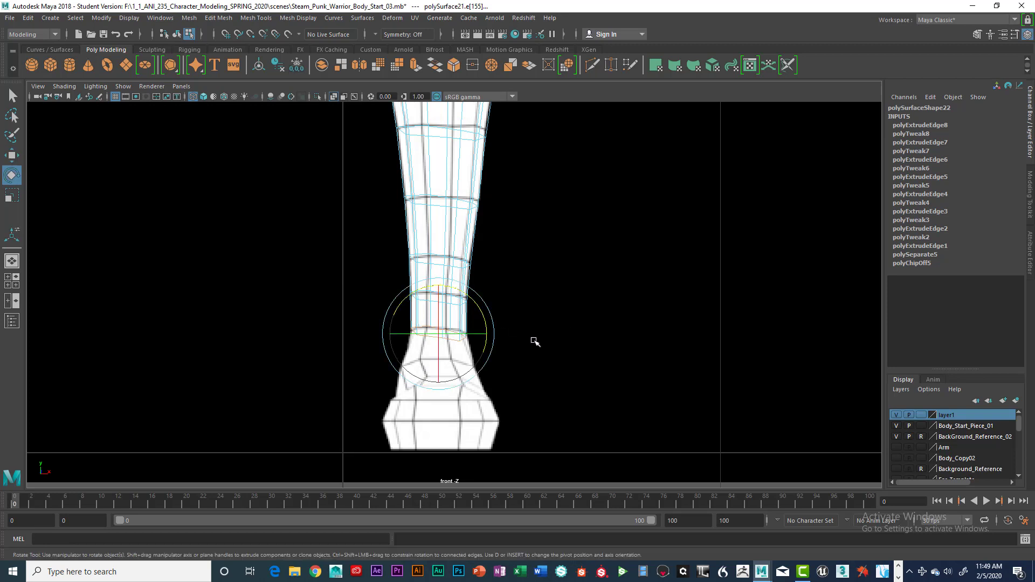
{"action": "key", "text": "w"}
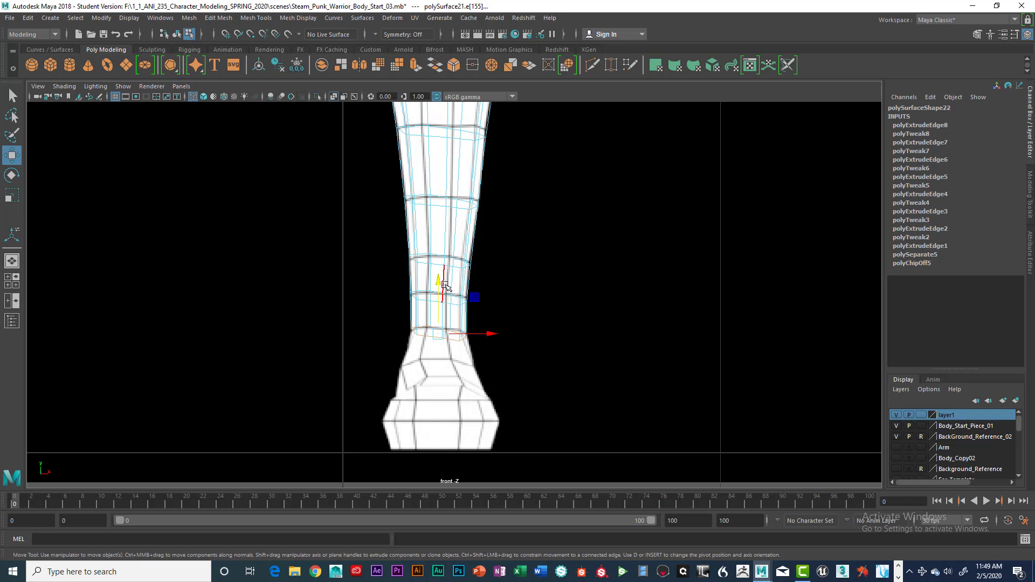
{"action": "mouse_move", "coordinate": [439, 292]}
{"action": "left_mouse_down"}
{"action": "mouse_move", "coordinate": [439, 319]}
{"action": "mouse_move", "coordinate": [447, 307]}
{"action": "left_mouse_up"}
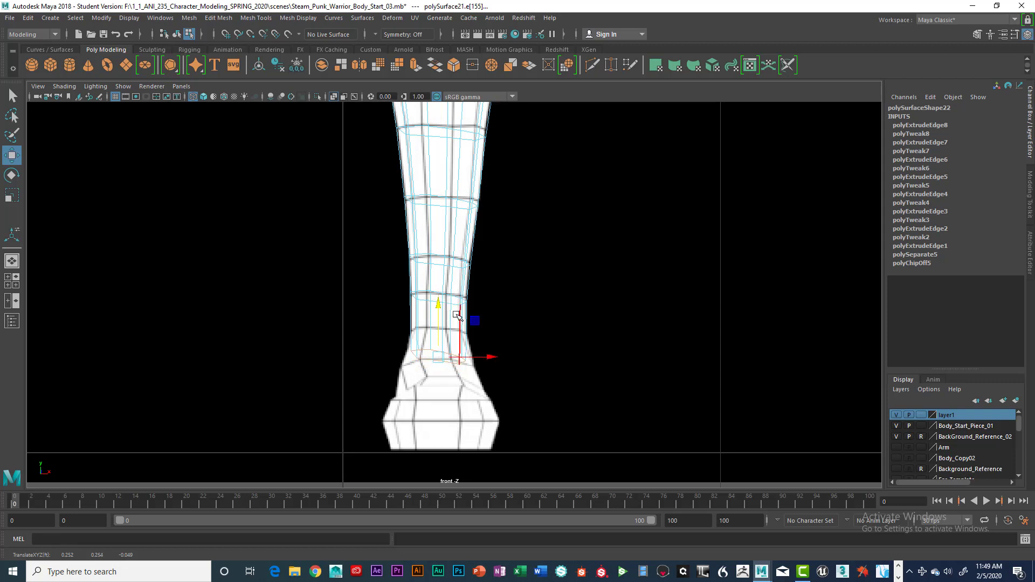
{"action": "key", "text": "r"}
{"action": "mouse_move", "coordinate": [491, 357]}
{"action": "left_mouse_down"}
{"action": "mouse_move", "coordinate": [501, 360]}
{"action": "mouse_move", "coordinate": [484, 357]}
{"action": "left_mouse_up"}
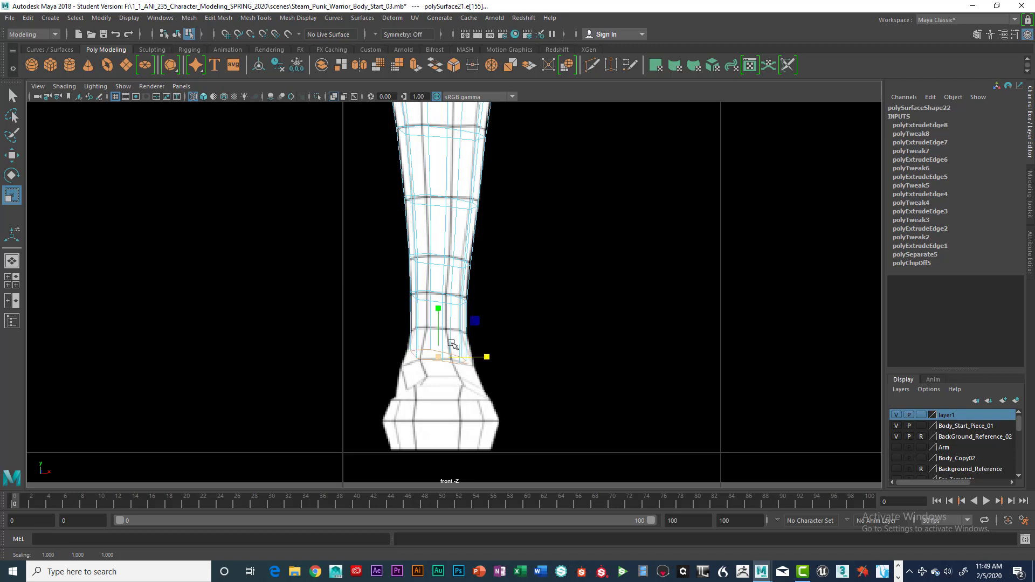
{"action": "key", "text": "w"}
{"action": "left_click_drag", "start_coordinate": [441, 305], "coordinate": [489, 300]}
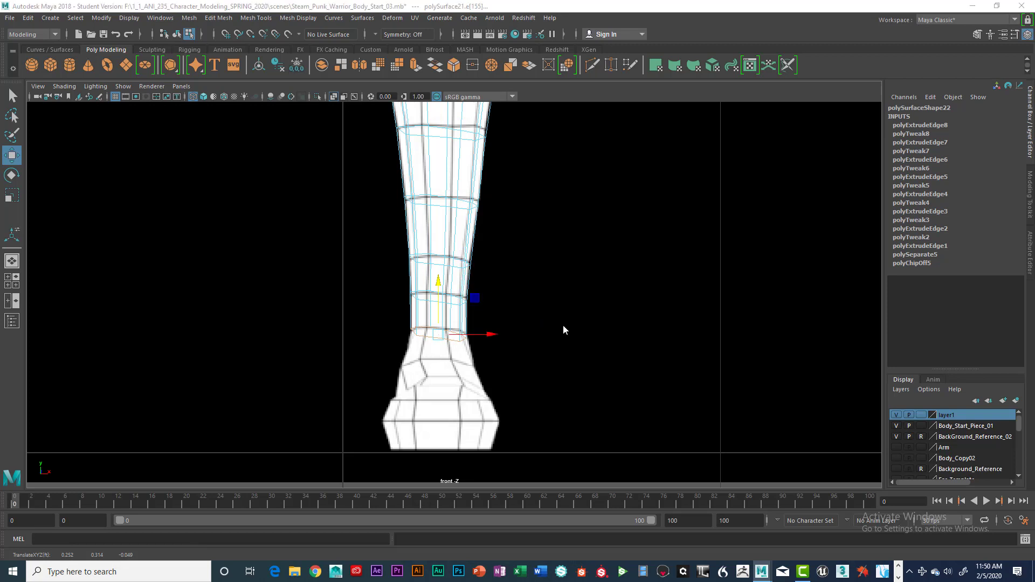
- Lower the ankle border slightly in the side view and widen its depth along Z to the reference outline
{"action": "key", "text": "space"}
{"action": "key", "text": "space"}
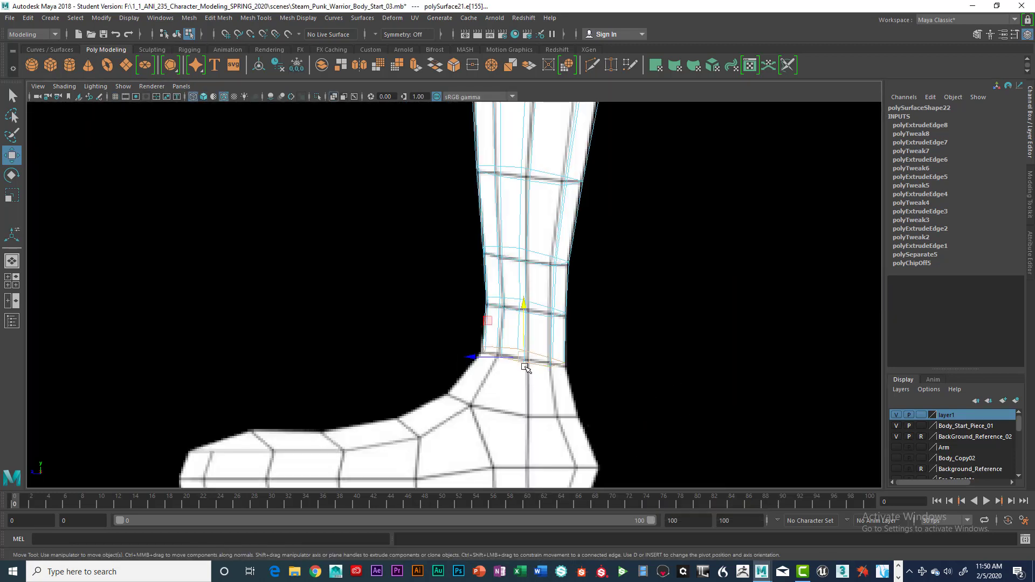
{"action": "mouse_move", "coordinate": [526, 305]}
{"action": "left_mouse_down"}
{"action": "mouse_move", "coordinate": [524, 351]}
{"action": "mouse_move", "coordinate": [524, 310]}
{"action": "left_mouse_up"}
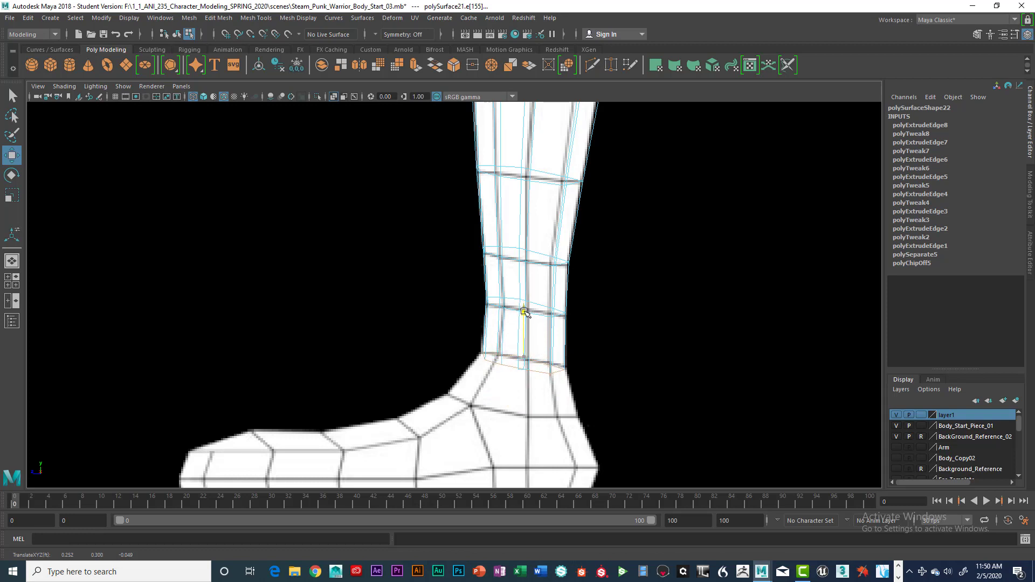
{"action": "key", "text": "r"}
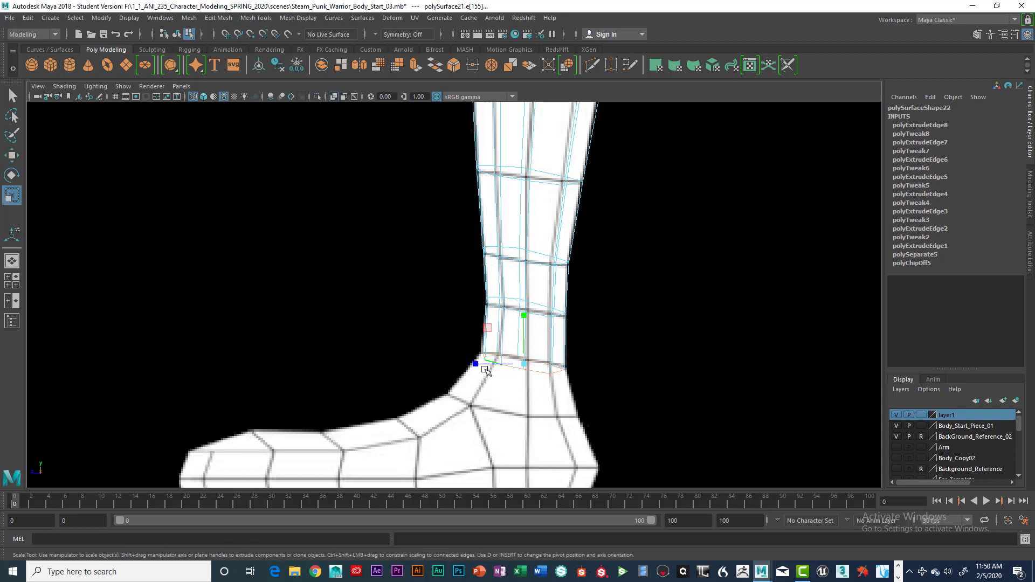
{"action": "left_click_drag", "start_coordinate": [478, 367], "coordinate": [478, 369]}
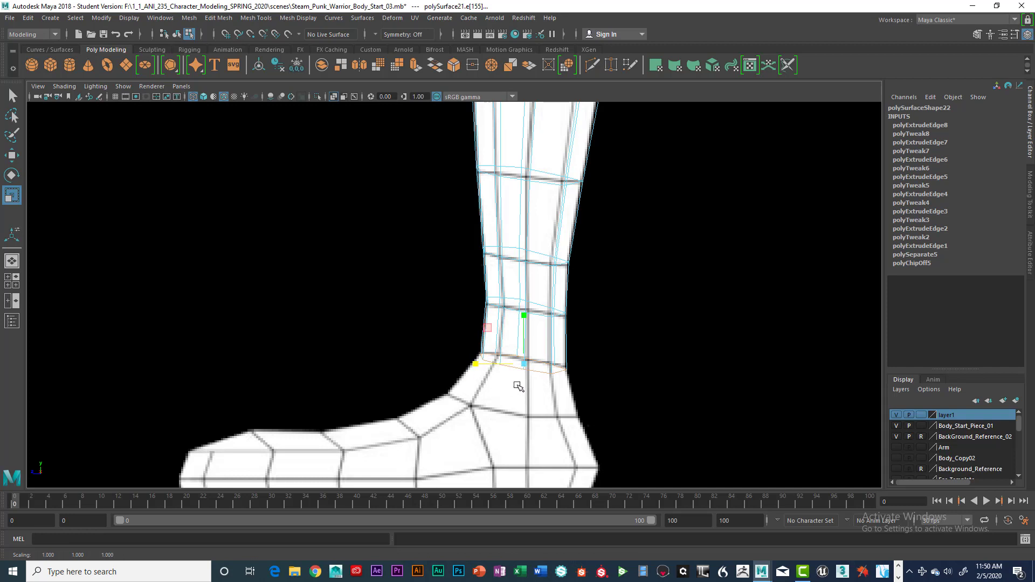
- Extrude the ankle border, lower the new border onto the top of the foot, and widen it in X by about 1.5 times
{"action": "key", "text": "ctrl+e"}
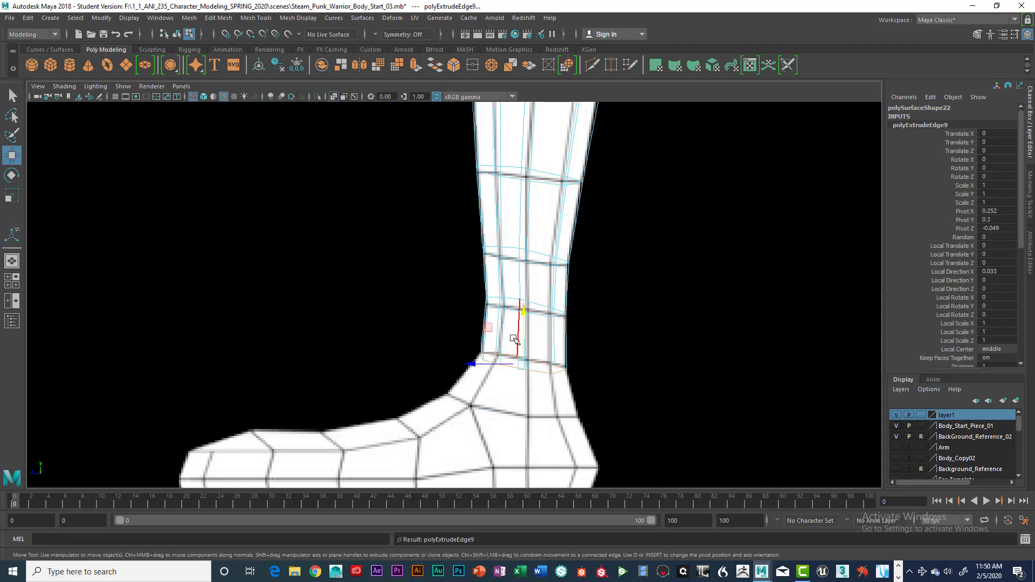
{"action": "left_click_drag", "start_coordinate": [522, 325], "coordinate": [515, 377]}
{"action": "key", "text": "space"}
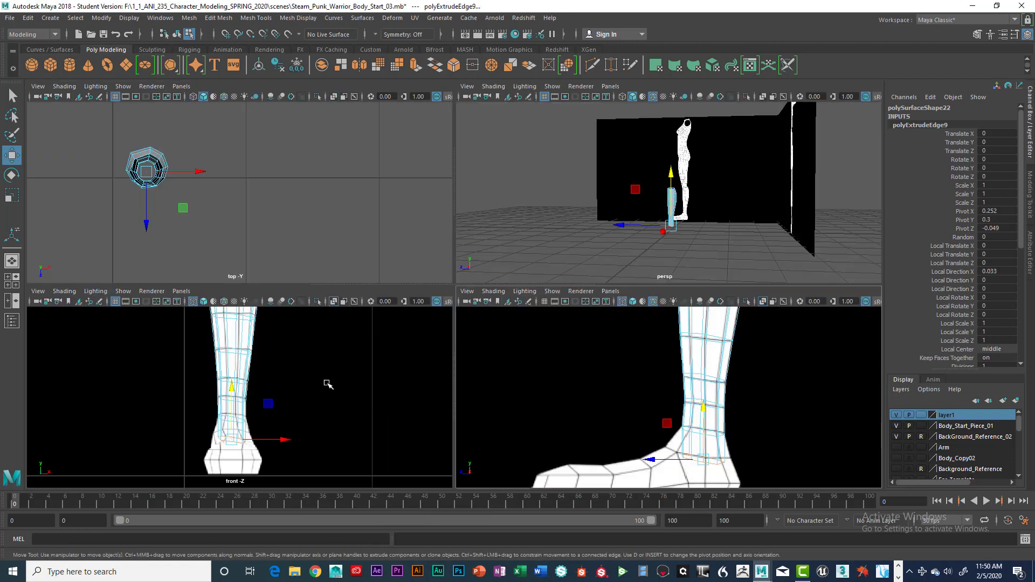
{"action": "key", "text": "space"}
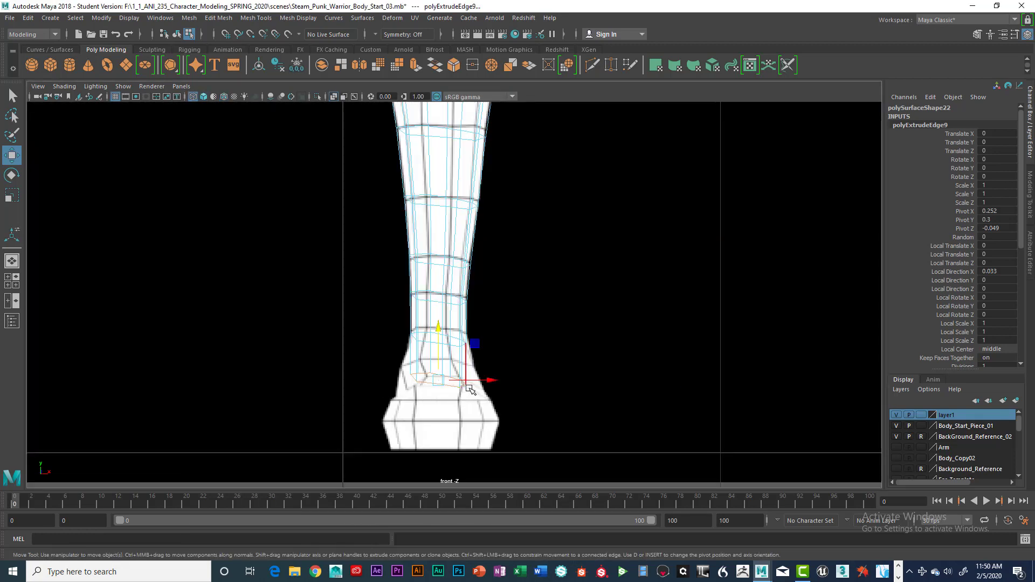
{"action": "key", "text": "r"}
{"action": "left_click_drag", "start_coordinate": [487, 380], "coordinate": [514, 381]}
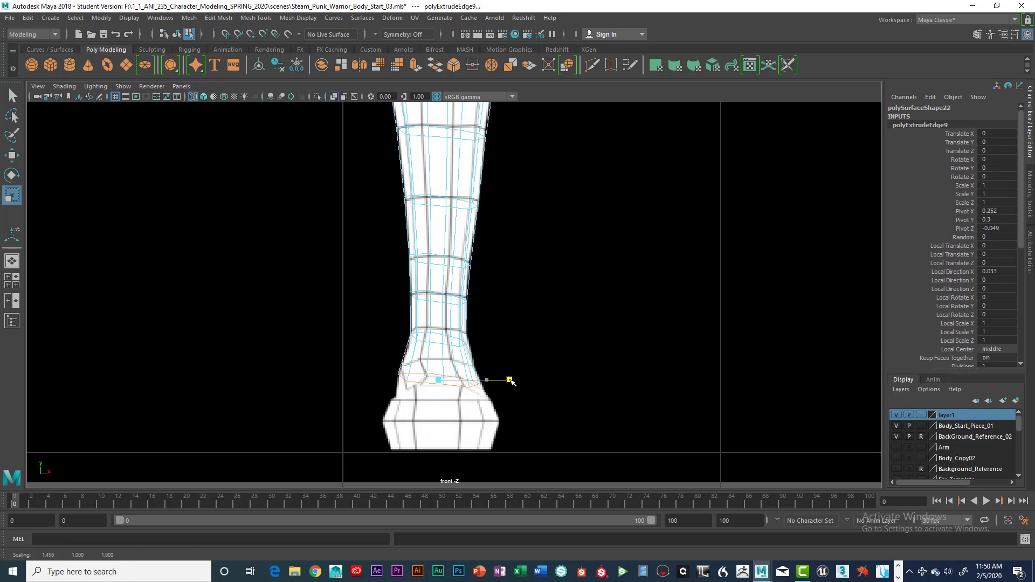
- Flare the new border's depth along Z in the side view, raise it slightly to the foot's upper line, and nudge it forward
{"action": "key", "text": "space"}
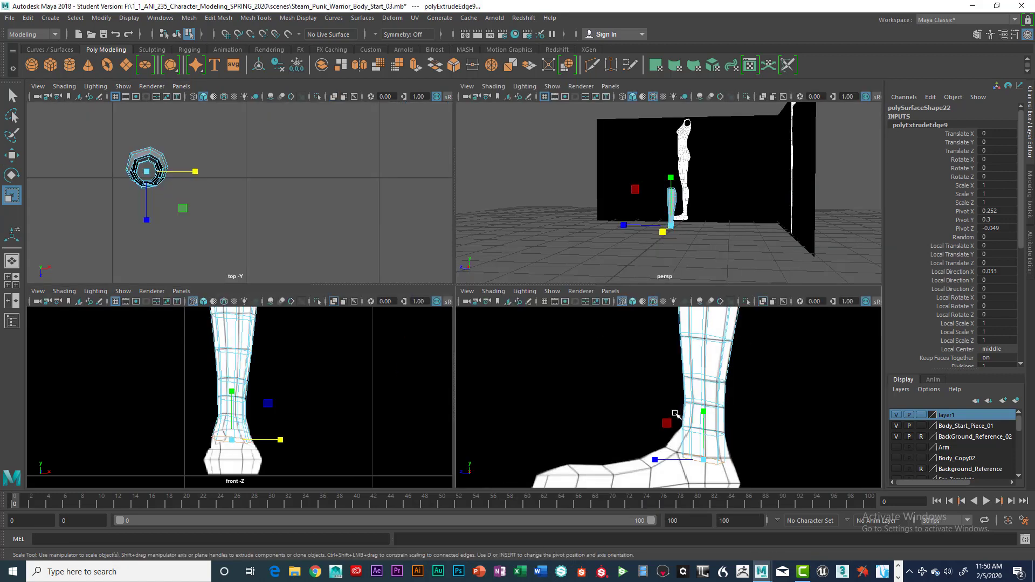
{"action": "key", "text": "space"}
{"action": "left_click_drag", "start_coordinate": [476, 419], "coordinate": [438, 415]}
{"action": "key", "text": "w"}
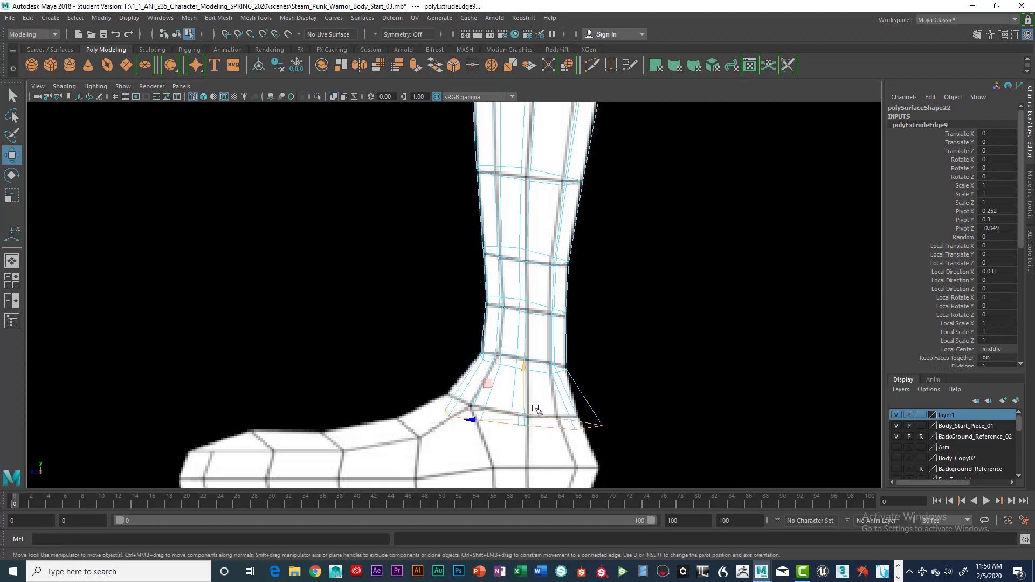
{"action": "left_click_drag", "start_coordinate": [517, 420], "coordinate": [518, 408]}
{"action": "key", "text": "5"}
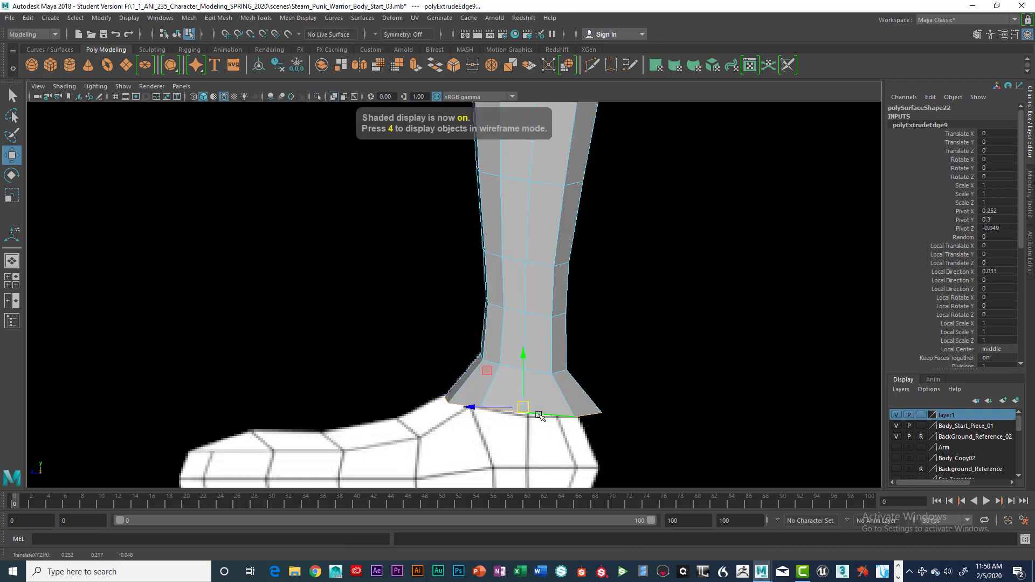
{"action": "key", "text": "4"}
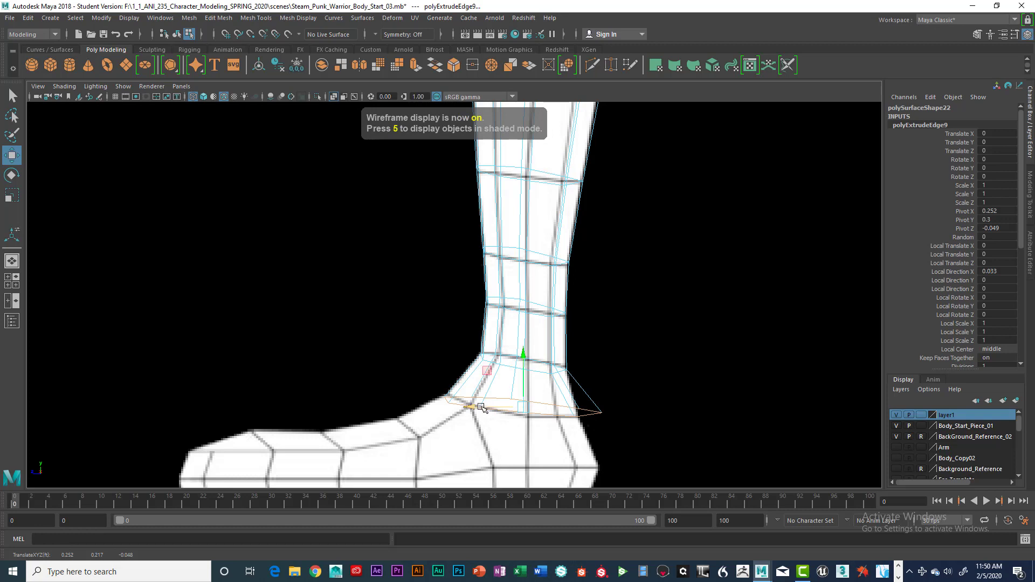
{"action": "left_click_drag", "start_coordinate": [474, 409], "coordinate": [472, 410]}
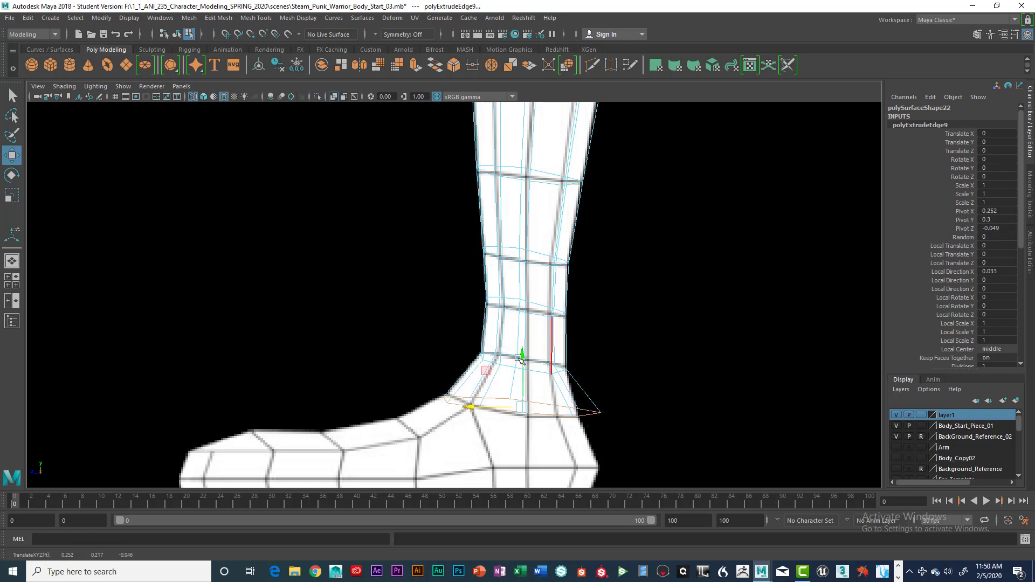
- Inspect the flared ankle section against the foot reference in the front view with shaded display
{"action": "key", "text": "space"}
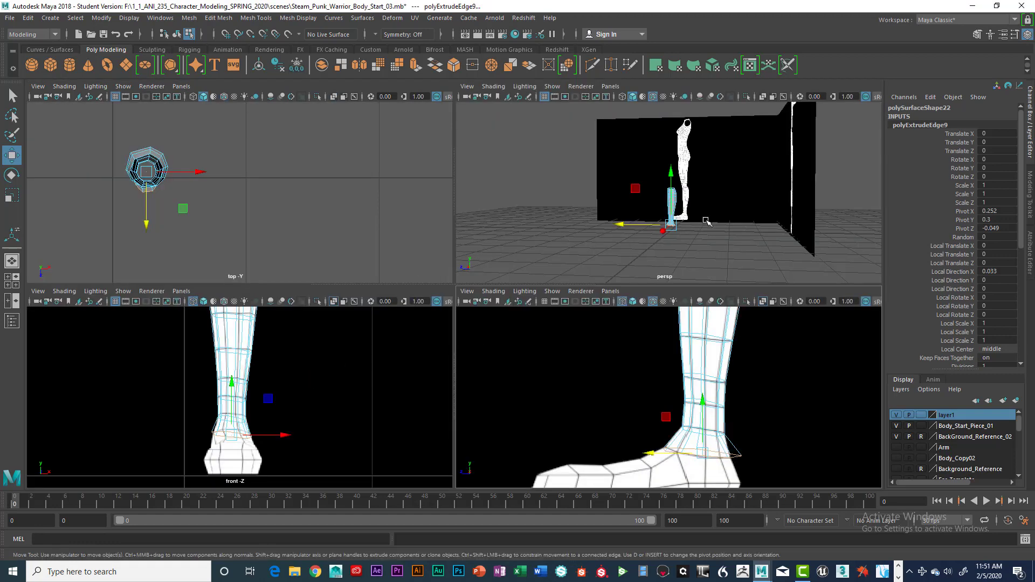
{"action": "key", "text": "space"}
{"action": "key", "text": "space"}
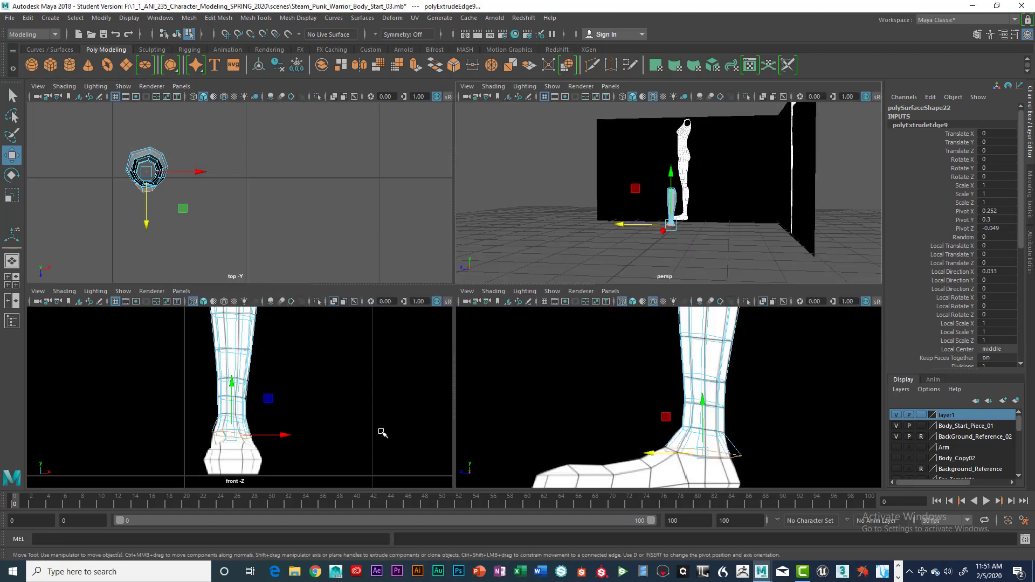
{"action": "key", "text": "space"}
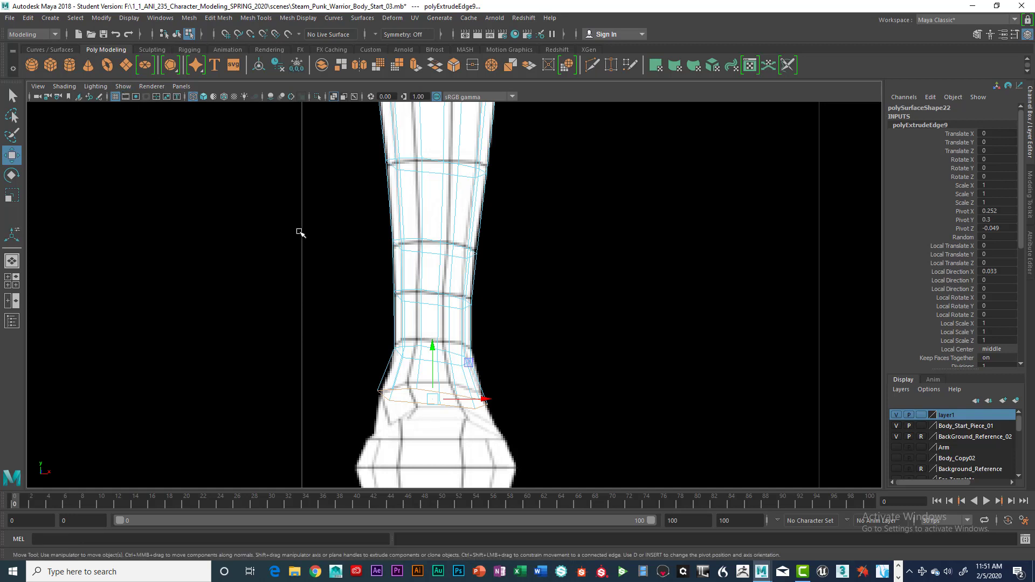
{"action": "key", "text": "5"}
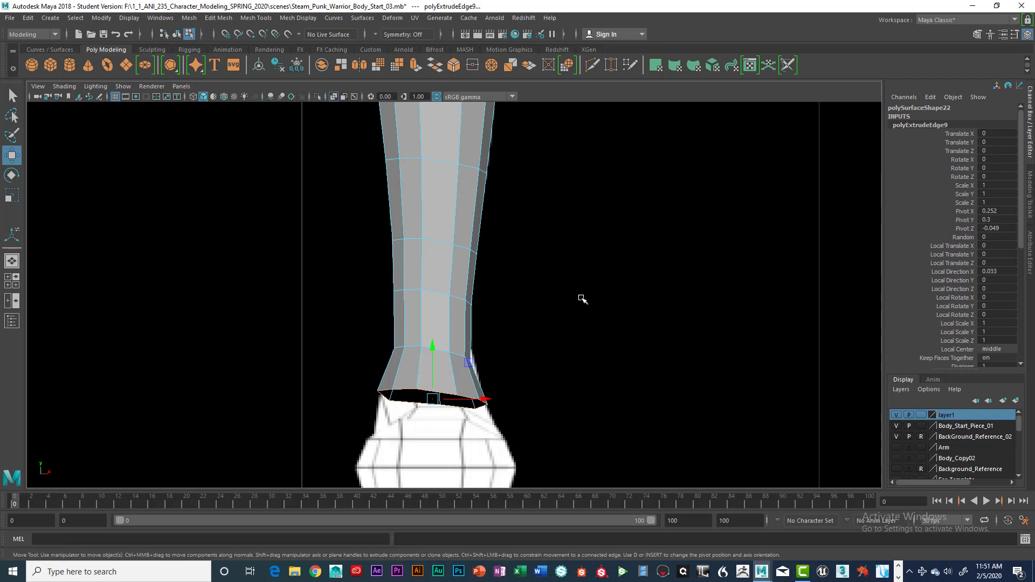
{"action": "key", "text": "space"}
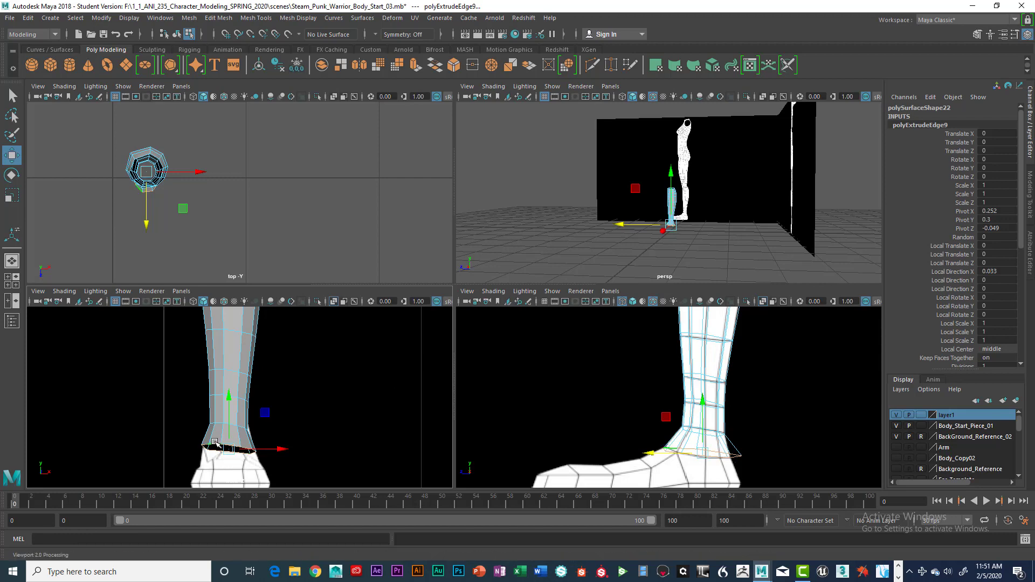
- Select the rear vertices of the bottom border in the side view and move them forward along Z to the heel outline
{"action": "key", "text": "space"}
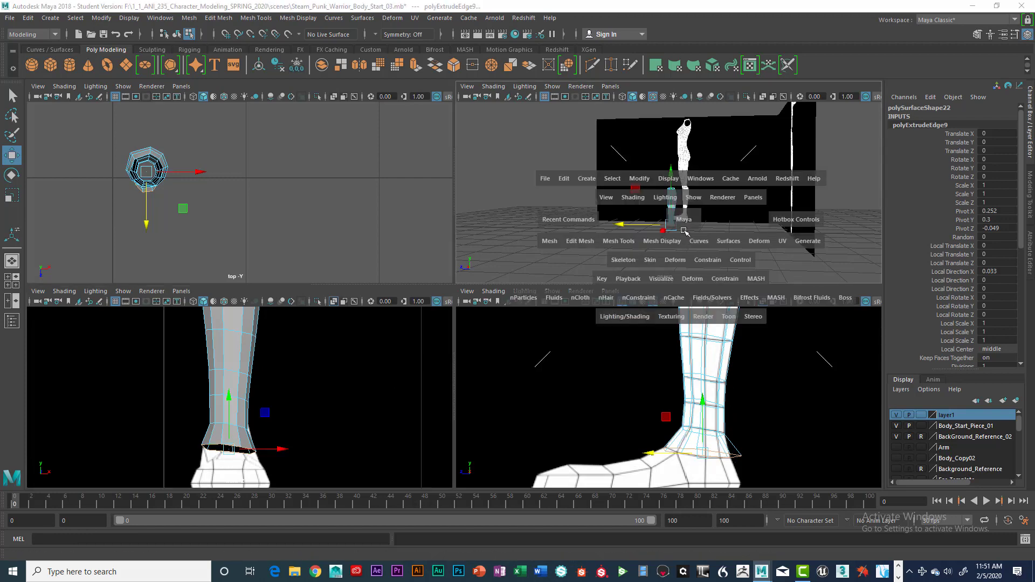
{"action": "key", "text": "space"}
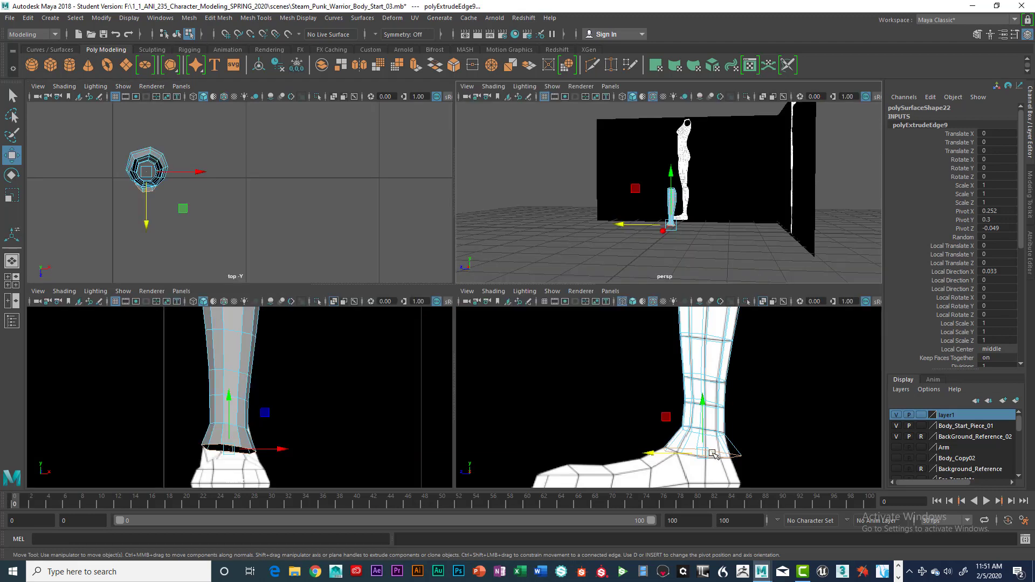
{"action": "key", "text": "space"}
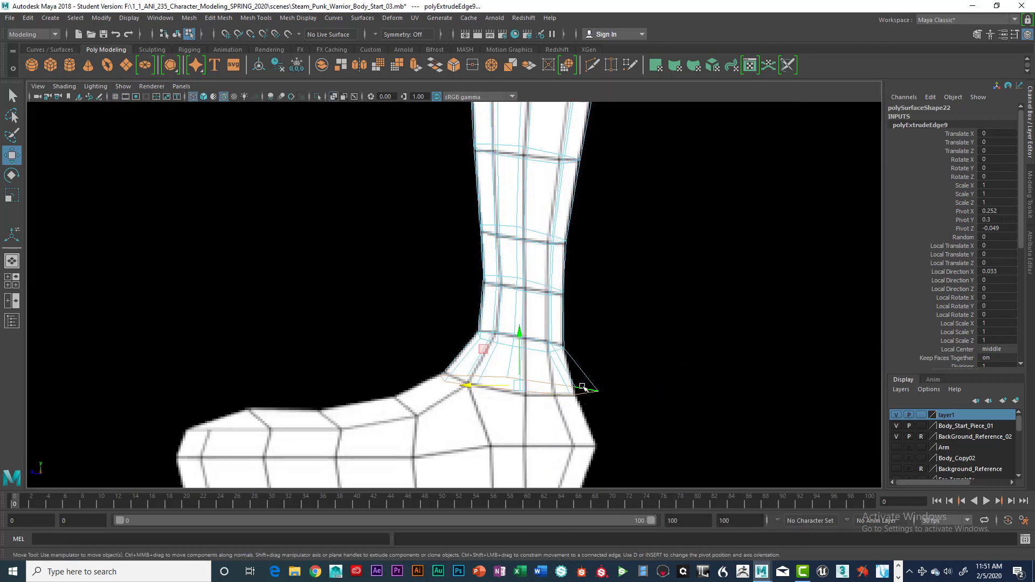
{"action": "right_click_drag", "start_coordinate": [578, 259], "coordinate": [541, 262]}
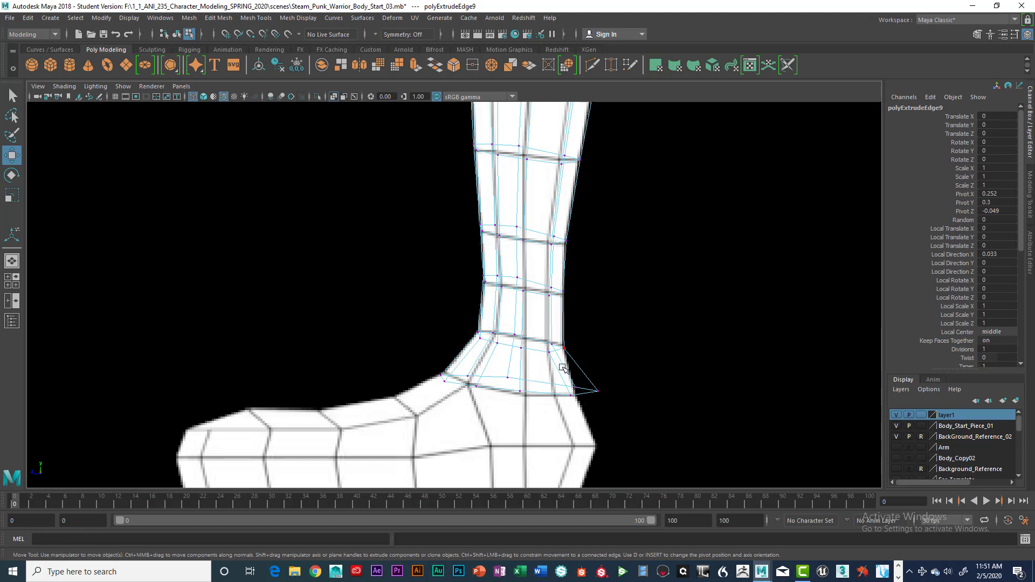
{"action": "left_click_drag", "start_coordinate": [563, 368], "coordinate": [537, 400]}
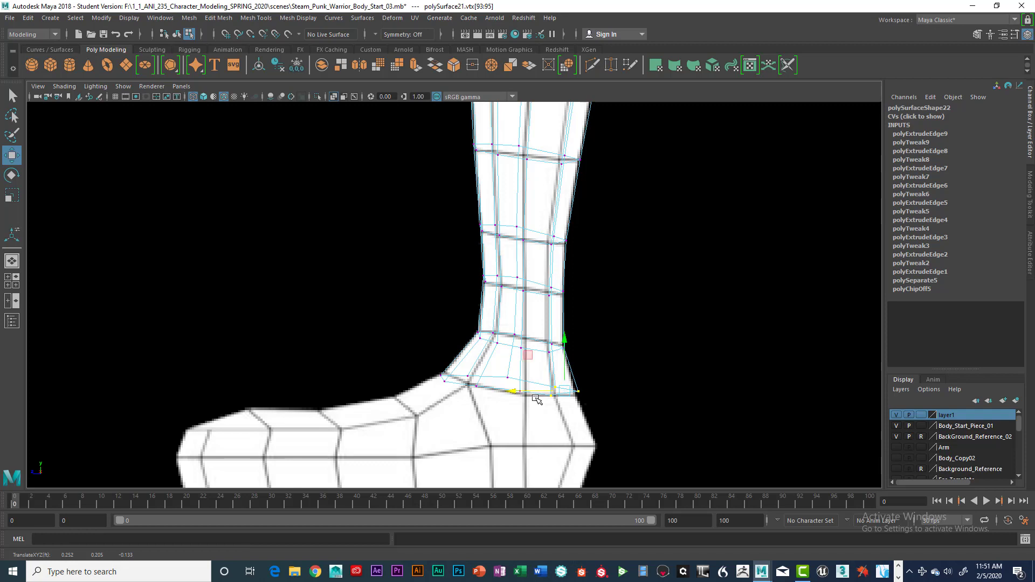
- Move the side vertices of the bottom border onto the foot reference's upper line in the side view
{"action": "left_click", "coordinate": [523, 393]}
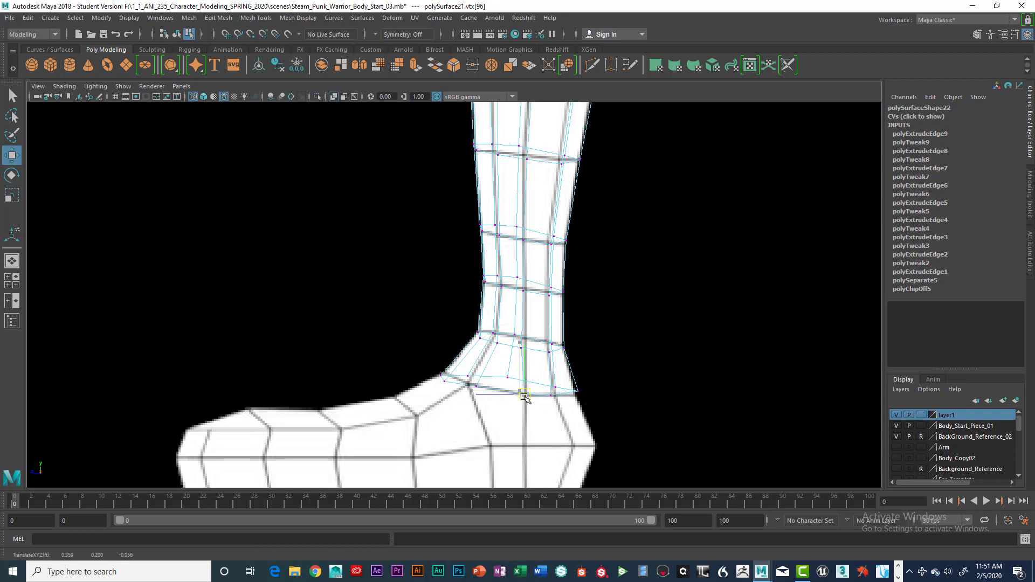
{"action": "left_click", "coordinate": [477, 387]}
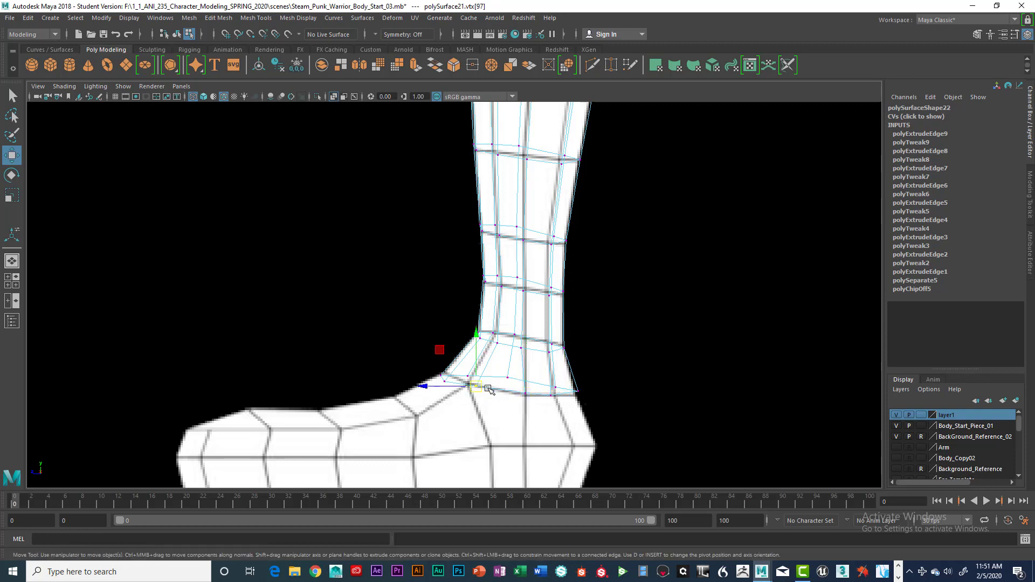
{"action": "left_click_drag", "start_coordinate": [476, 390], "coordinate": [451, 381]}
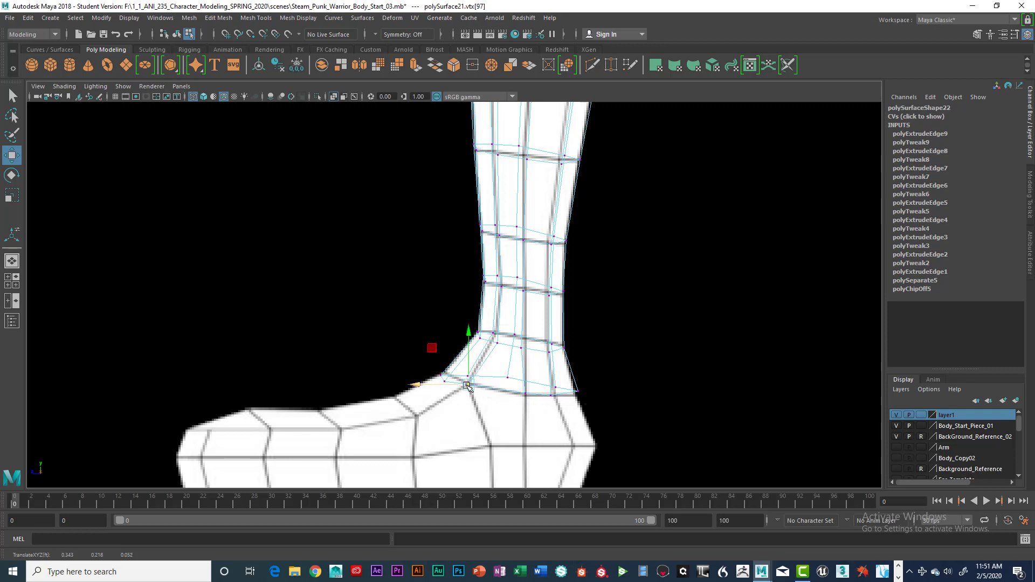
- Examine the flared ankle section of the leg from several angles in the perspective view
{"action": "key", "text": "space"}
{"action": "key", "text": "space"}
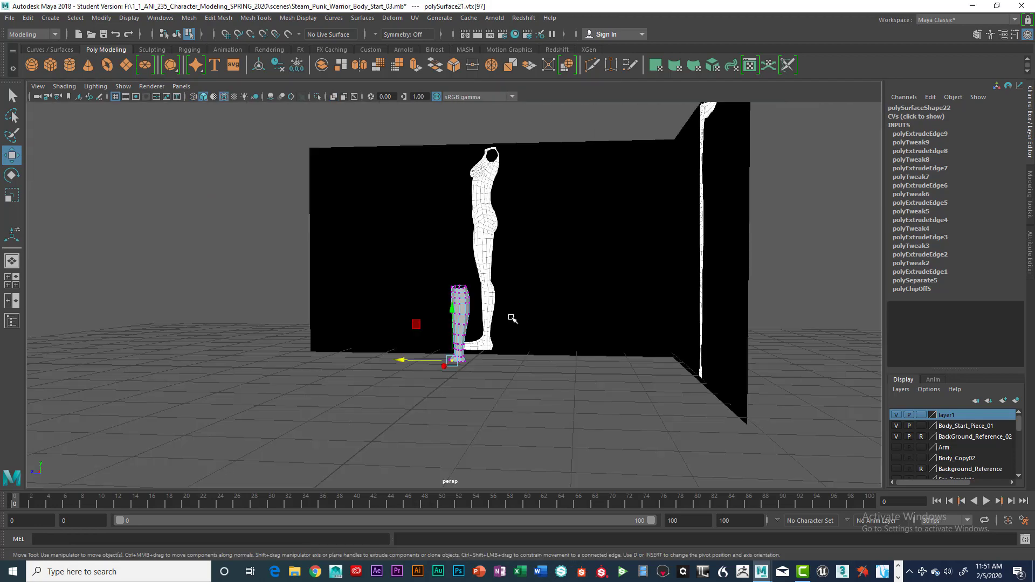
{"action": "left_click_drag", "start_coordinate": [509, 317], "coordinate": [554, 337], "text": "alt"}
{"action": "right_click_drag", "start_coordinate": [554, 337], "coordinate": [548, 386], "text": "alt"}
{"action": "left_click_drag", "start_coordinate": [548, 386], "coordinate": [582, 377], "text": "alt"}
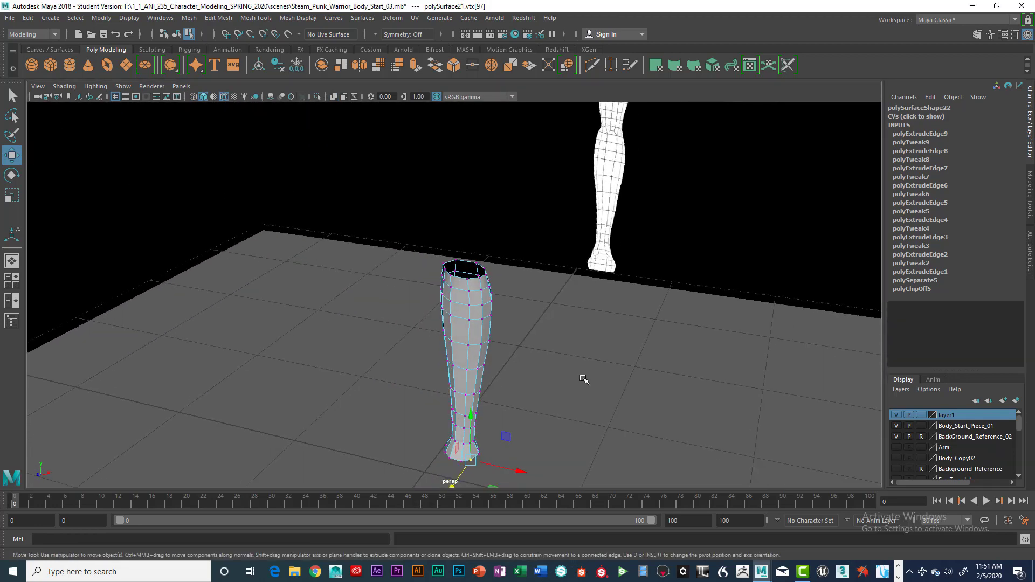
{"action": "middle_click_drag", "start_coordinate": [582, 377], "coordinate": [590, 309], "text": "alt"}
{"action": "left_click_drag", "start_coordinate": [589, 309], "coordinate": [465, 327], "text": "alt"}
{"action": "middle_click_drag", "start_coordinate": [549, 325], "coordinate": [561, 275], "text": "alt"}
{"action": "left_click_drag", "start_coordinate": [550, 291], "coordinate": [499, 302], "text": "alt"}
{"action": "mouse_move", "coordinate": [605, 369]}
{"action": "left_mouse_down", "text": "alt"}
{"action": "mouse_move", "coordinate": [599, 361]}
{"action": "mouse_move", "coordinate": [596, 382]}
{"action": "left_mouse_up", "text": "alt"}
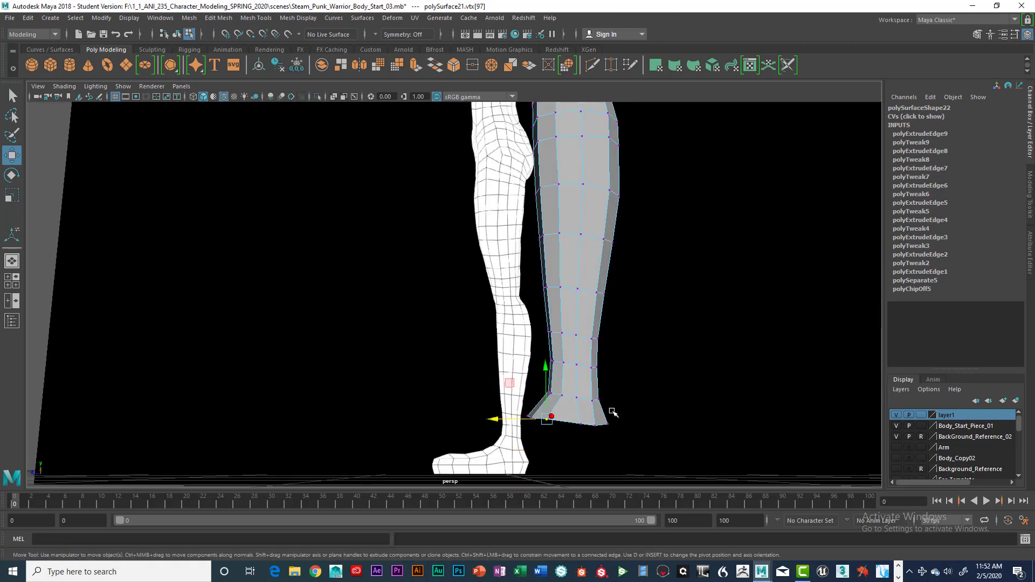
- With shaded display on in the side view, fine-tune the front, side and heel vertices of the bottom border to the foot outline
{"action": "key", "text": "space"}
{"action": "key", "text": "space"}
{"action": "scroll", "coordinate": [613, 386], "scroll_direction": "up", "scroll_amount": 2}
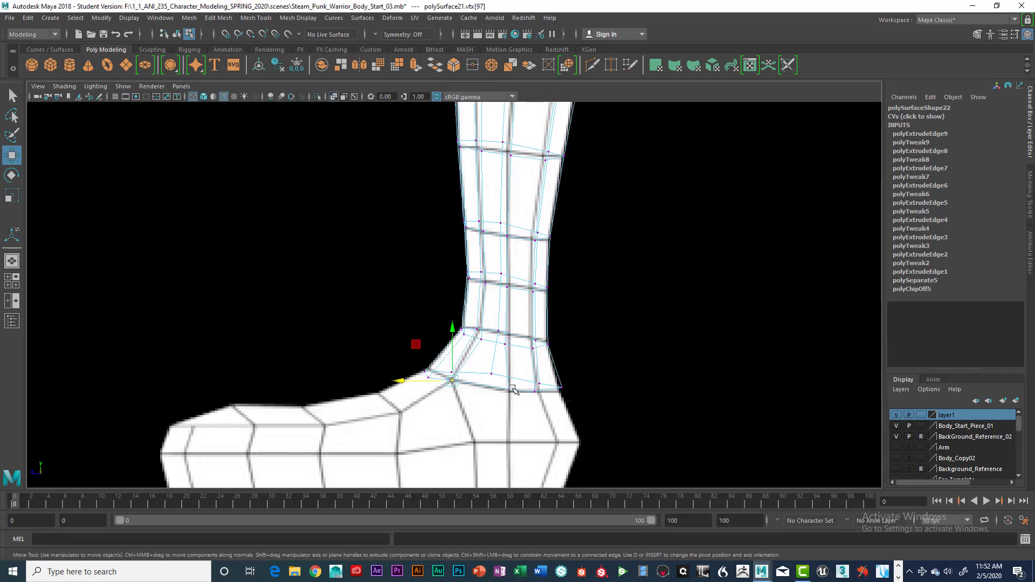
{"action": "key", "text": "5"}
{"action": "left_click", "coordinate": [536, 391]}
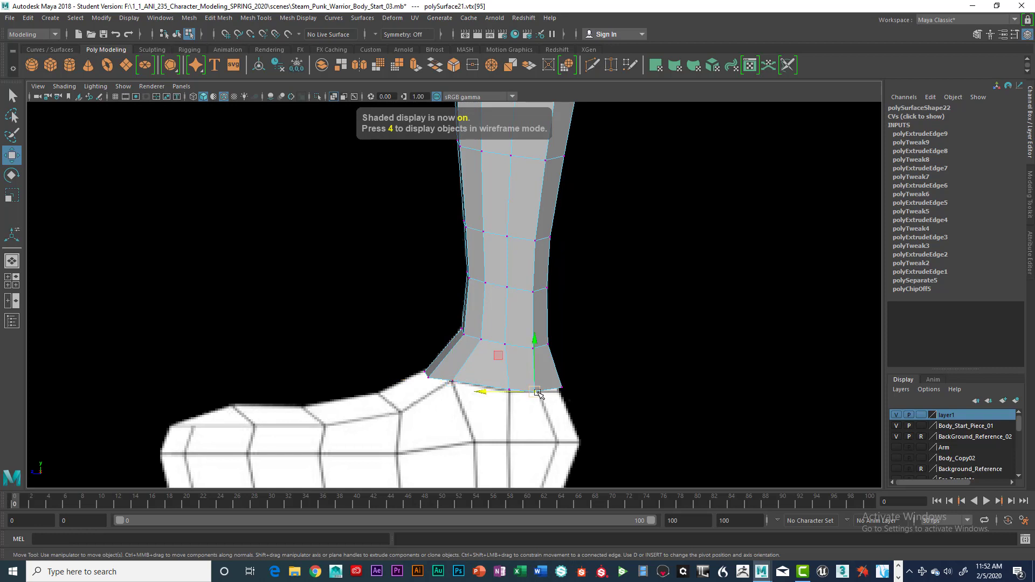
{"action": "left_click", "coordinate": [455, 383]}
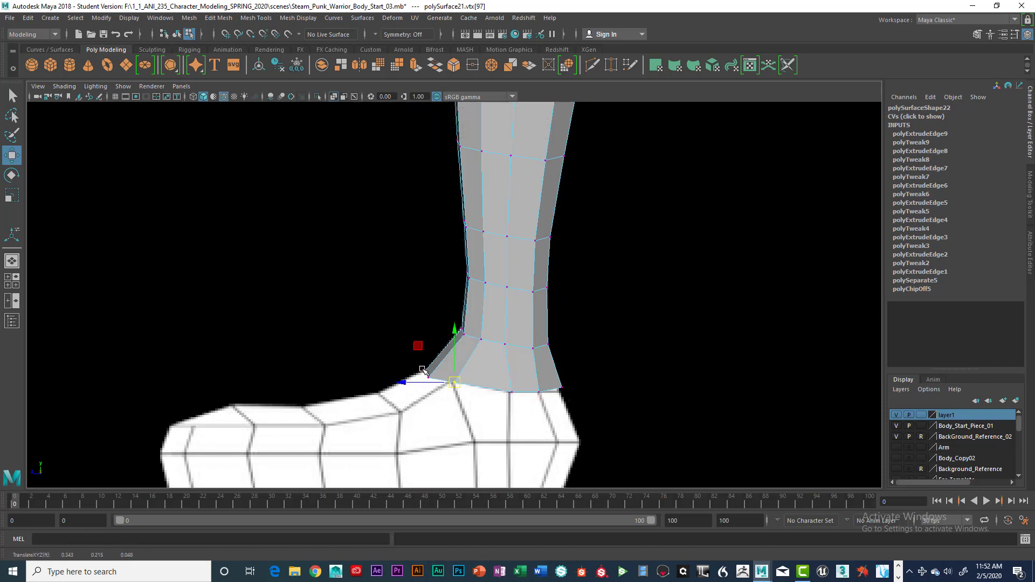
{"action": "left_click", "coordinate": [424, 372]}
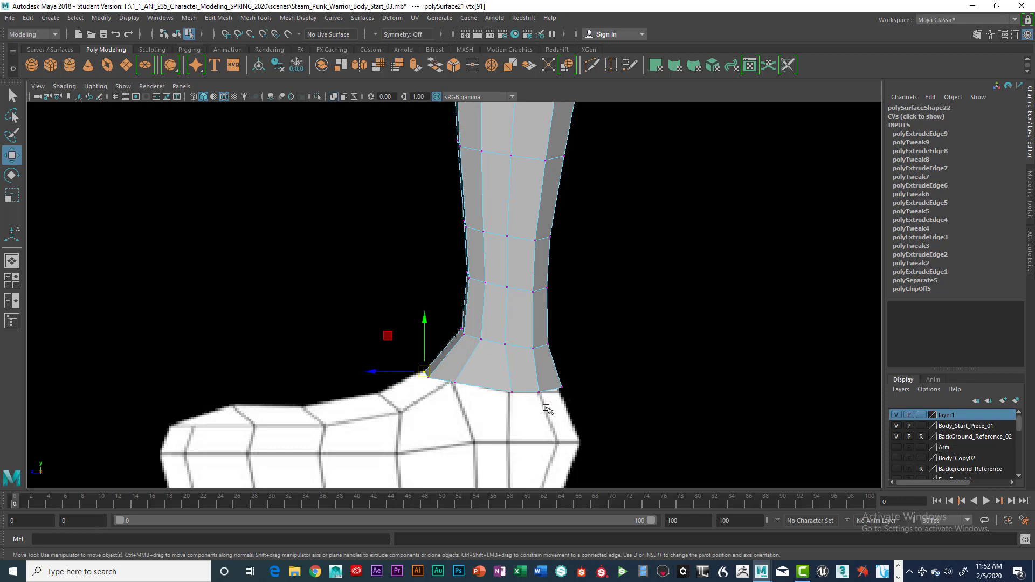
{"action": "left_click", "coordinate": [562, 388]}
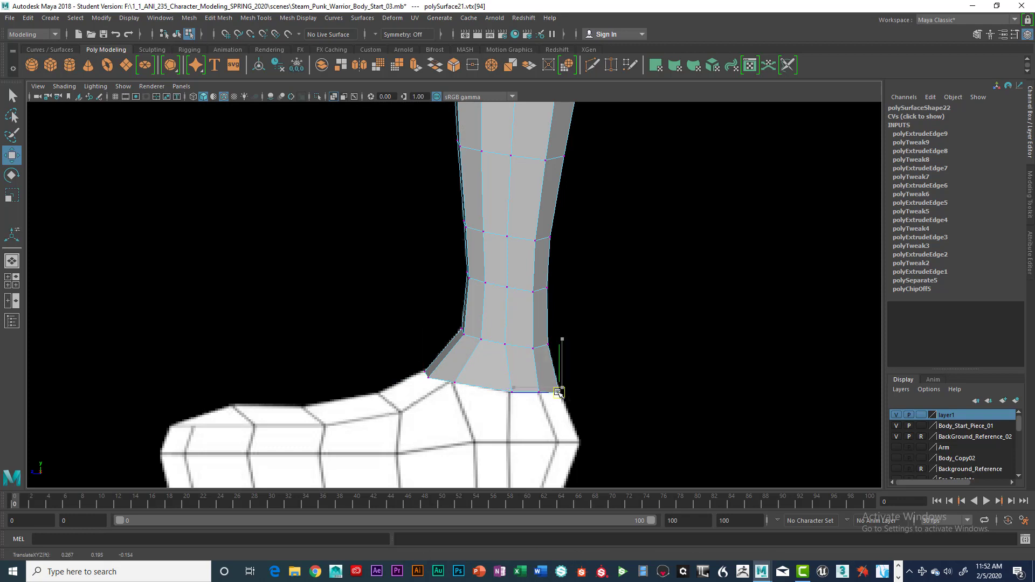
- Adjust the front vertices of the bottom border sideways along X in the front view
{"action": "key", "text": "space"}
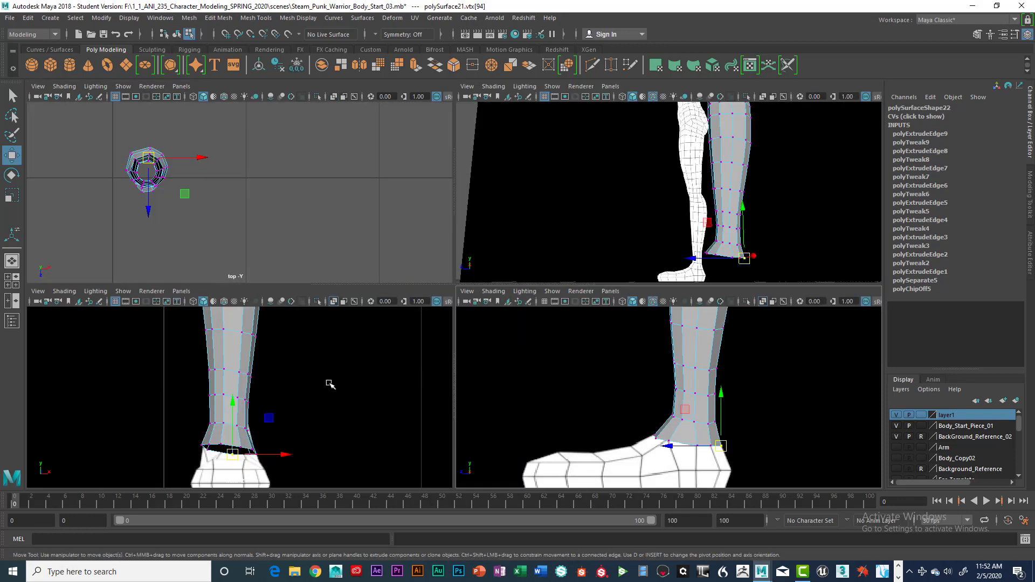
{"action": "key", "text": "space"}
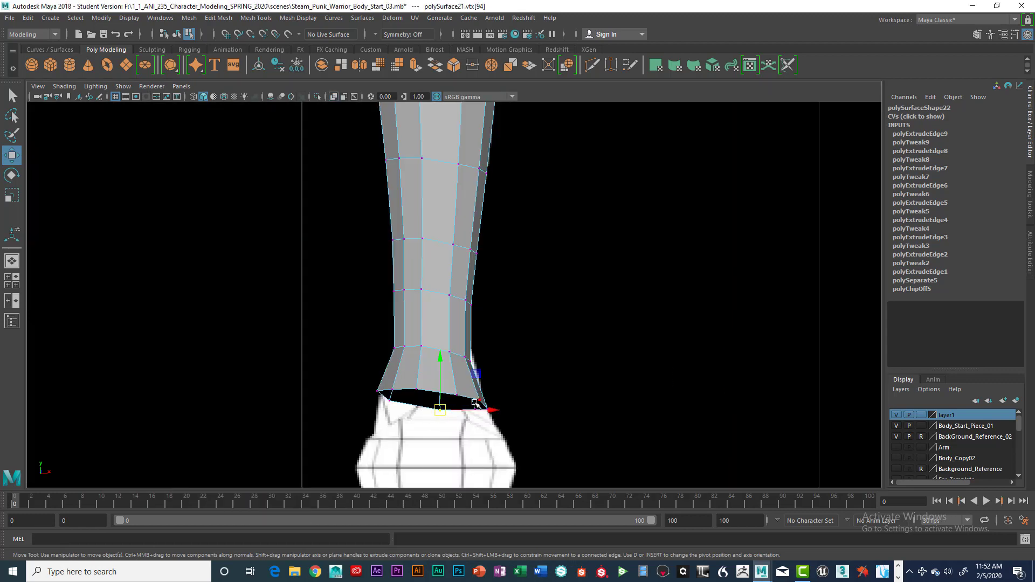
{"action": "left_click", "coordinate": [446, 395]}
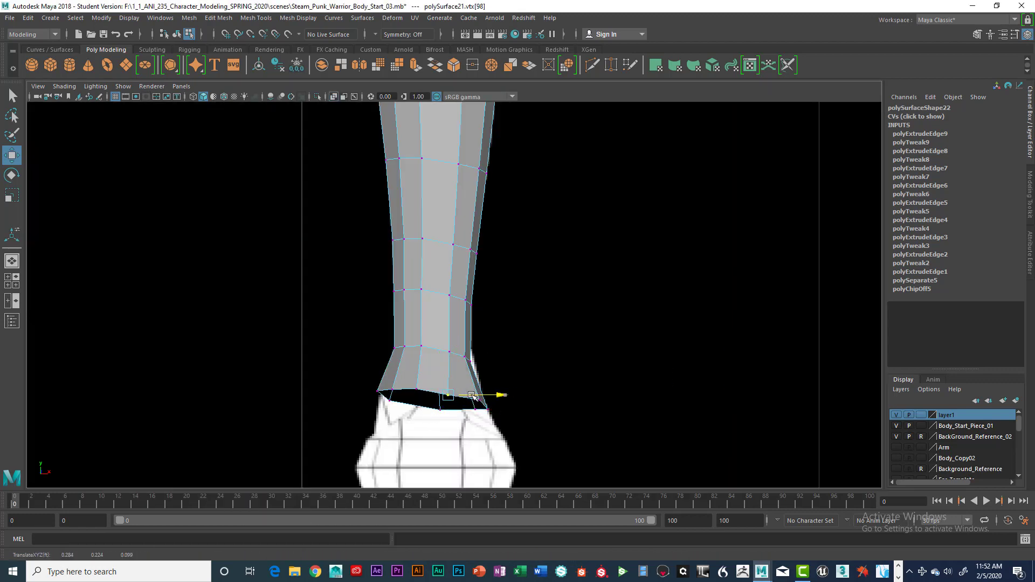
{"action": "left_click", "coordinate": [416, 389]}
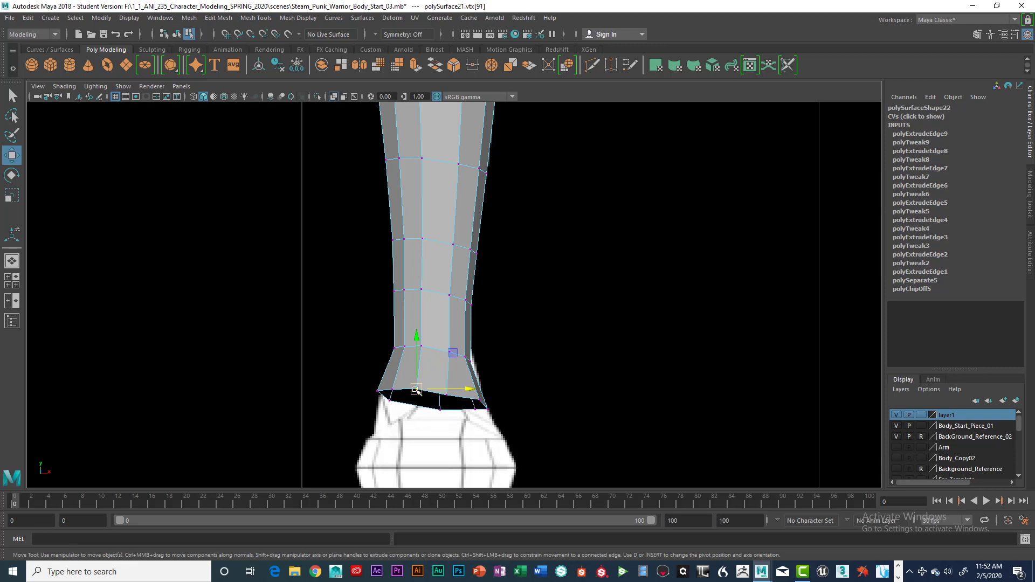
{"action": "left_click_drag", "start_coordinate": [444, 390], "coordinate": [440, 391]}
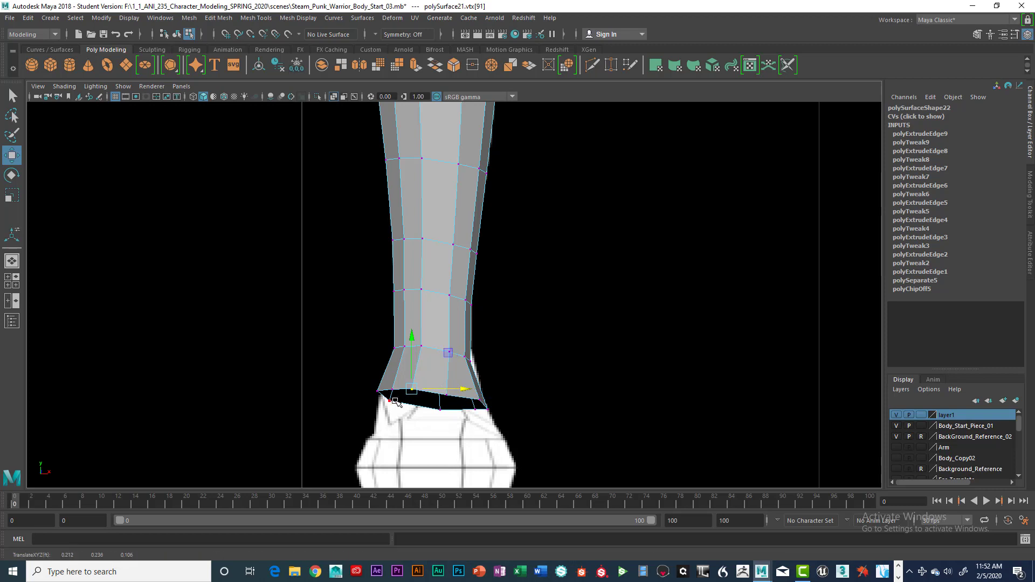
- Return the leg to object mode in the perspective view, deselect it, and turn off the wireframe-on-shaded overlay
{"action": "key", "text": "space"}
{"action": "key", "text": "space"}
{"action": "key", "text": "space"}
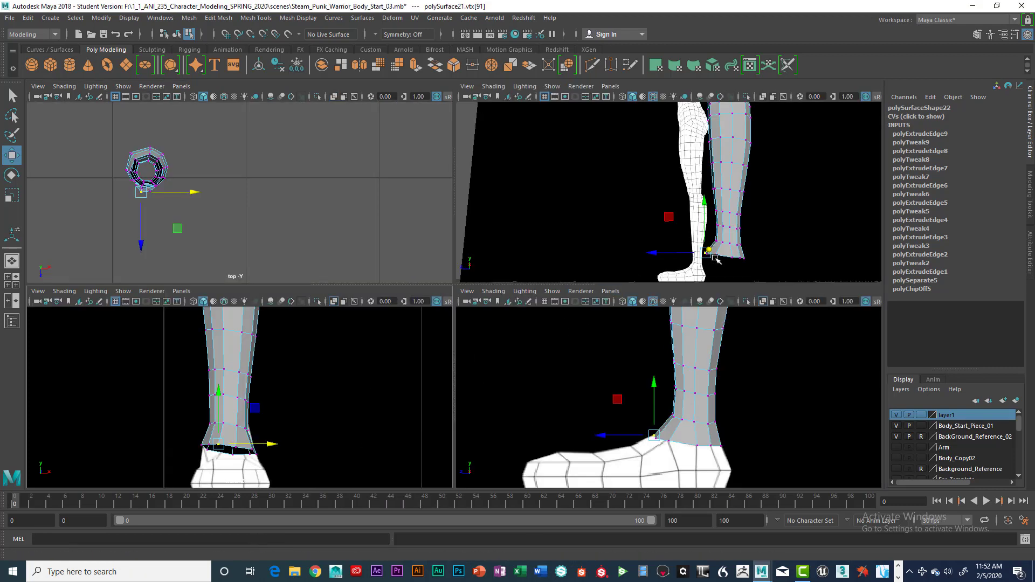
{"action": "key", "text": "space"}
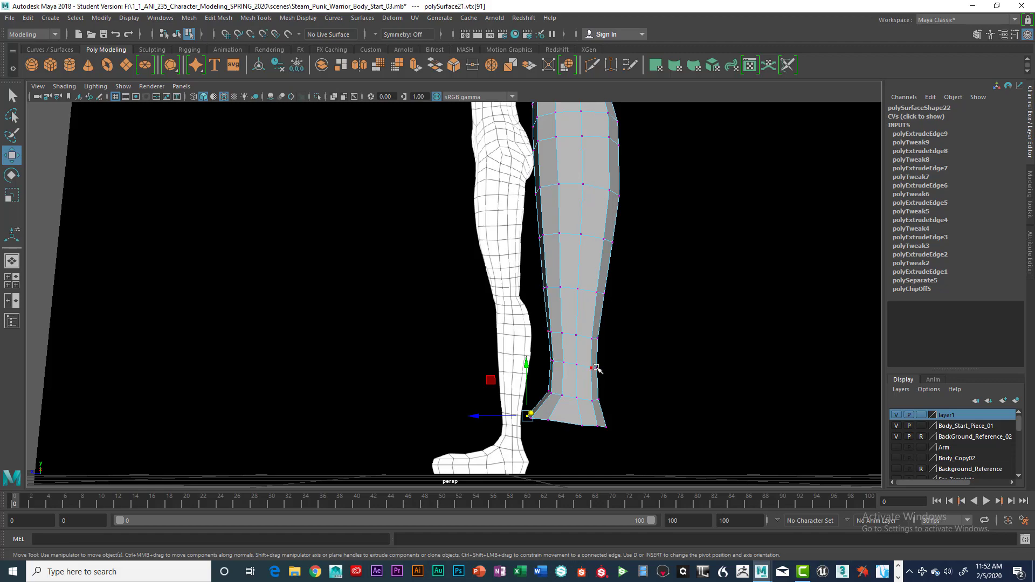
{"action": "left_click_drag", "start_coordinate": [596, 368], "coordinate": [483, 364], "text": "alt"}
{"action": "left_click_drag", "start_coordinate": [496, 367], "coordinate": [532, 236], "text": "alt"}
{"action": "right_click_drag", "start_coordinate": [531, 236], "coordinate": [516, 294]}
{"action": "scroll", "coordinate": [548, 294], "scroll_direction": "down", "scroll_amount": 3}
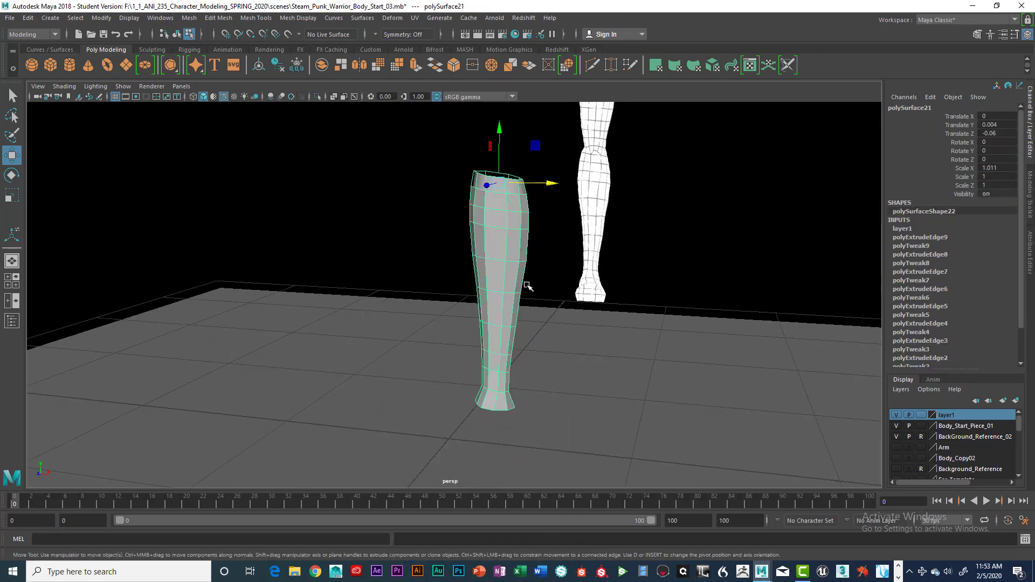
{"action": "left_click", "coordinate": [556, 327]}
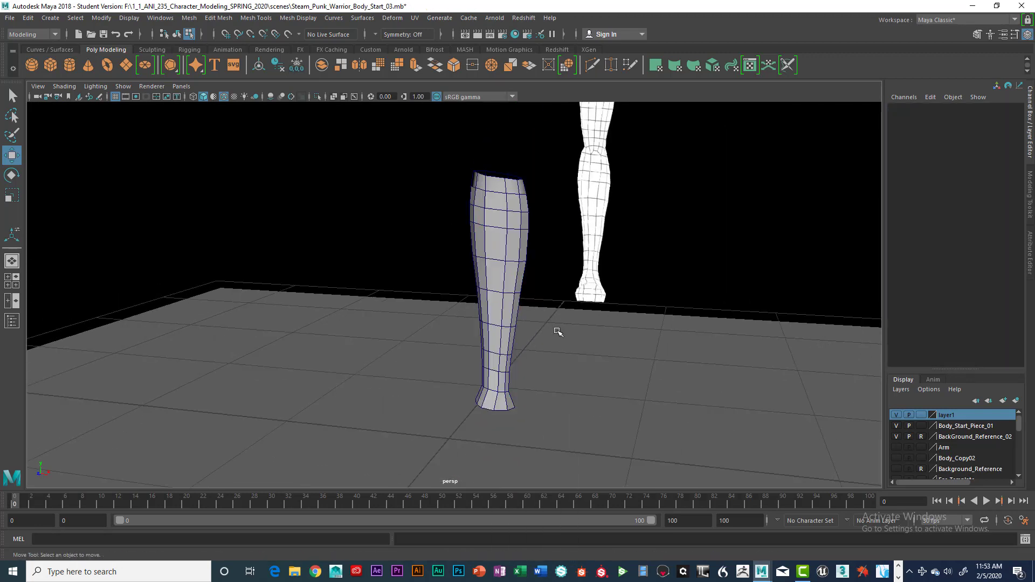
{"action": "left_click_drag", "start_coordinate": [547, 326], "coordinate": [534, 325], "text": "alt"}
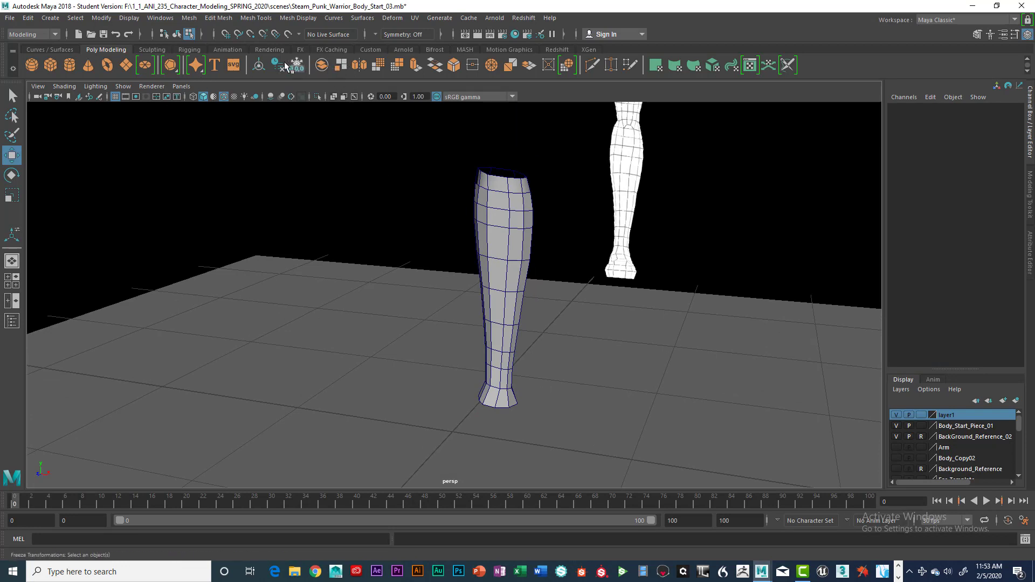
{"action": "left_click", "coordinate": [224, 98]}
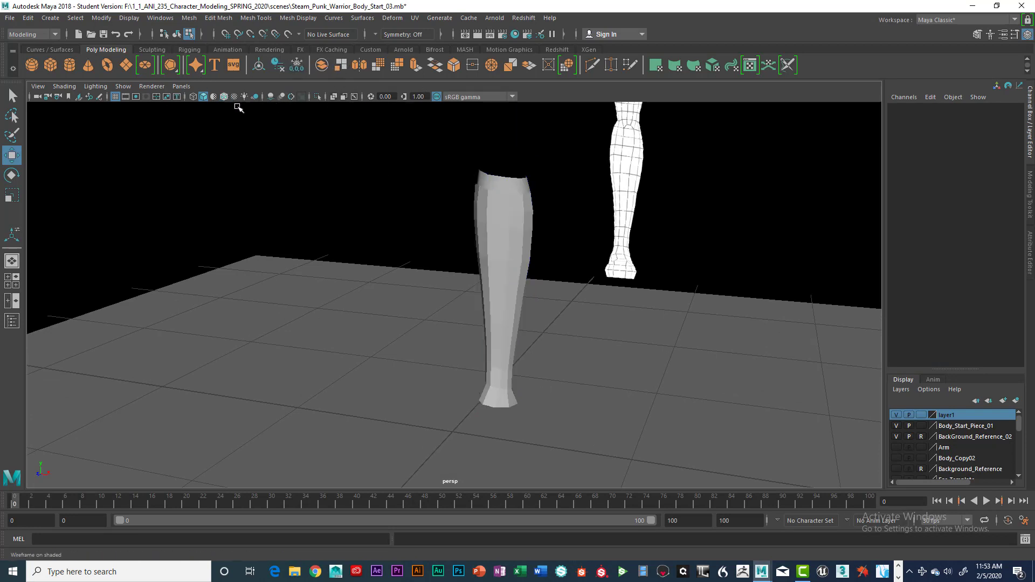
- Select all edges of the leg mesh and apply Soften Edge to them
{"action": "left_click_drag", "start_coordinate": [466, 242], "coordinate": [509, 232], "text": "alt"}
{"action": "right_click_drag", "start_coordinate": [528, 217], "coordinate": [527, 190]}
{"action": "left_click_drag", "start_coordinate": [527, 223], "coordinate": [506, 192], "text": "alt"}
{"action": "right_click_drag", "start_coordinate": [504, 191], "coordinate": [502, 166]}
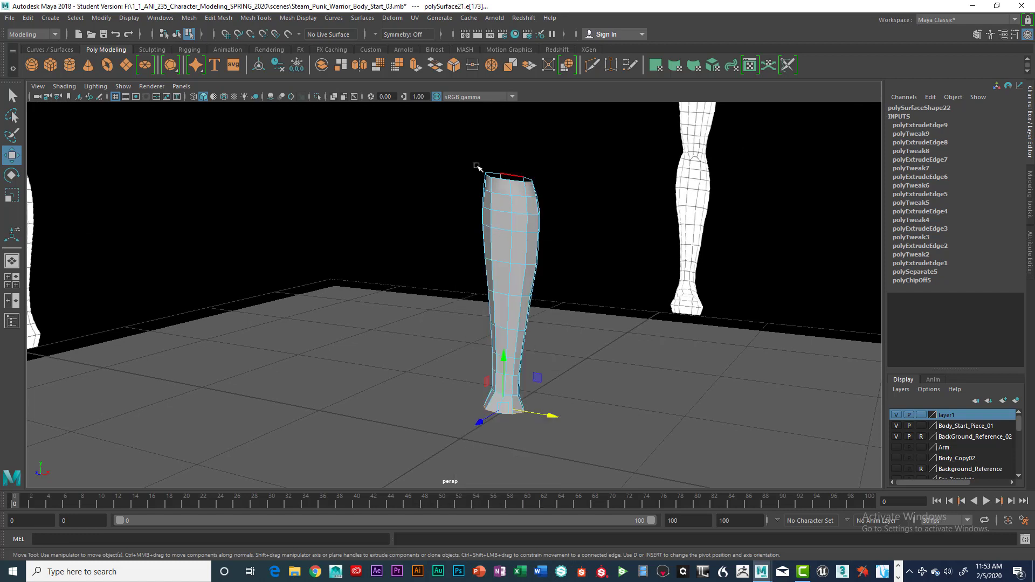
{"action": "left_click_drag", "start_coordinate": [445, 143], "coordinate": [588, 414]}
{"action": "key", "text": "space"}
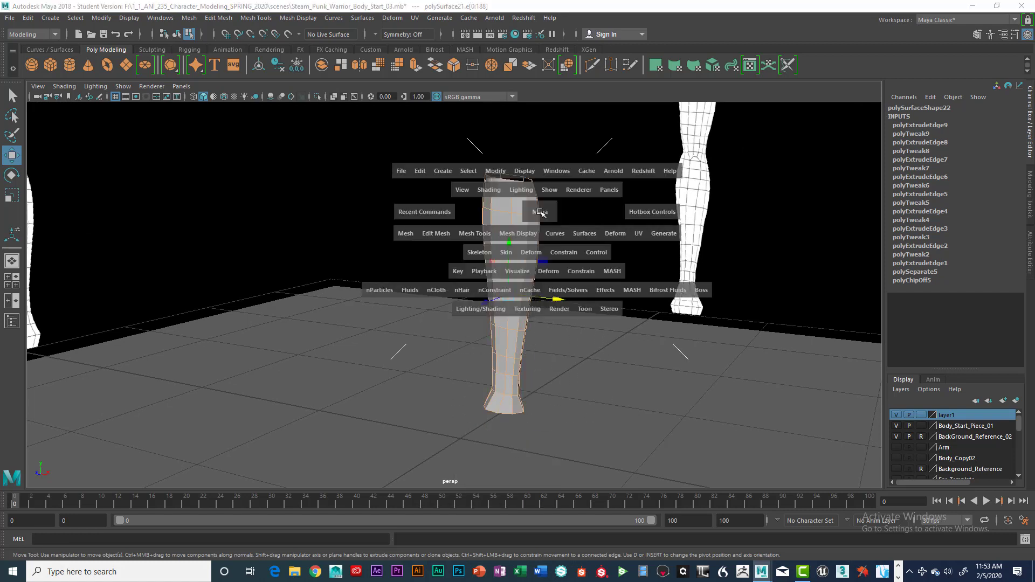
{"action": "left_click", "coordinate": [523, 236]}
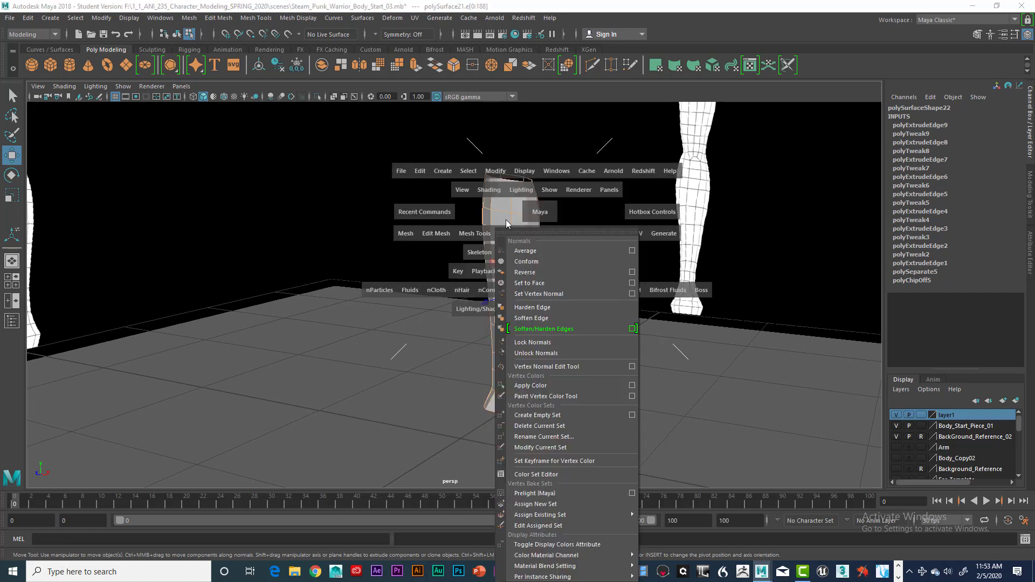
{"action": "left_click", "coordinate": [457, 183]}
{"action": "left_click", "coordinate": [298, 17]}
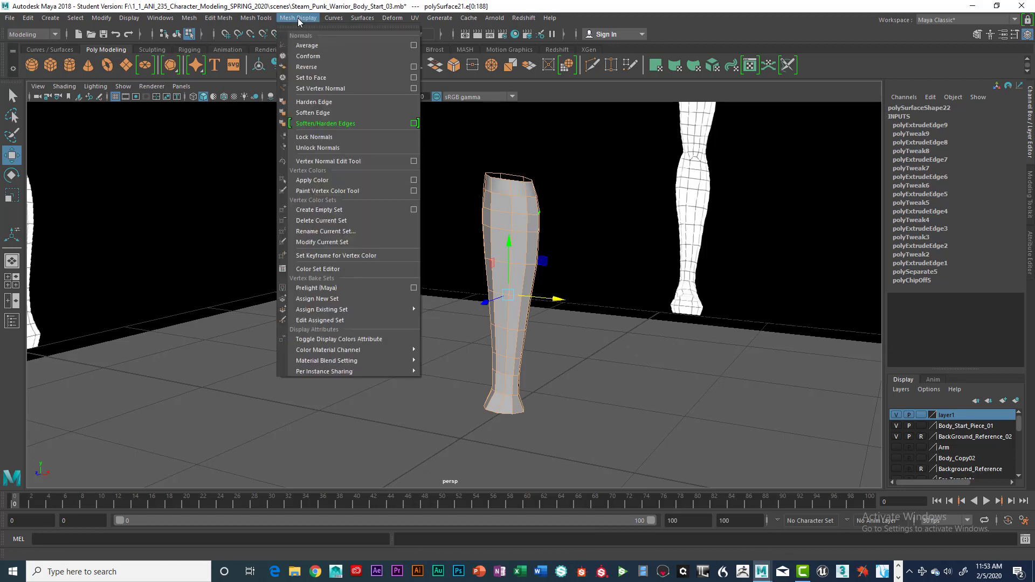
{"action": "left_click", "coordinate": [315, 113]}
- Put the leg in object mode, deselect it, and examine its softened shading from the side
{"action": "key", "text": "r"}
{"action": "right_click_drag", "start_coordinate": [522, 226], "coordinate": [507, 293]}
{"action": "left_click", "coordinate": [582, 319]}
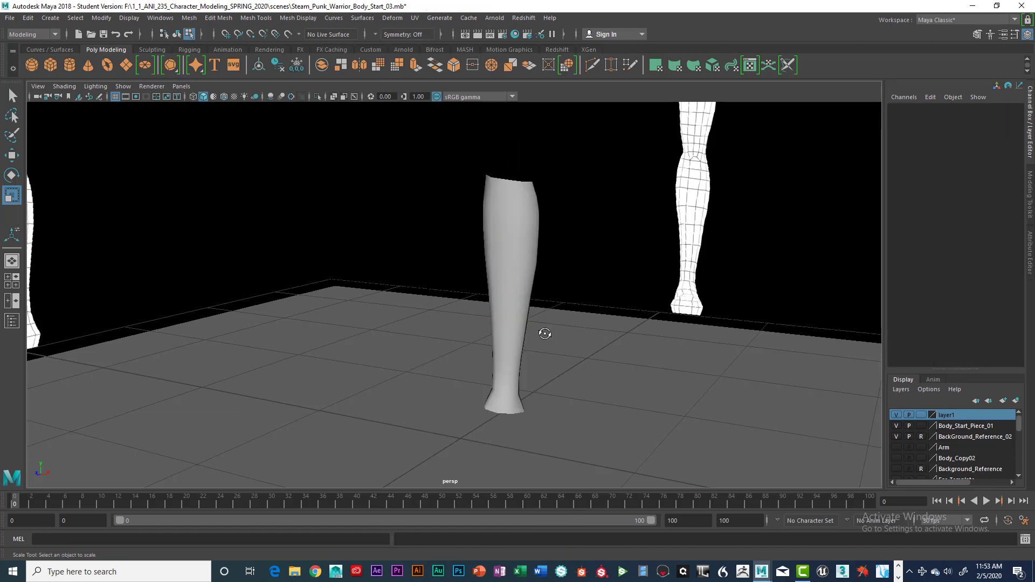
{"action": "left_click_drag", "start_coordinate": [547, 335], "coordinate": [476, 326], "text": "alt"}
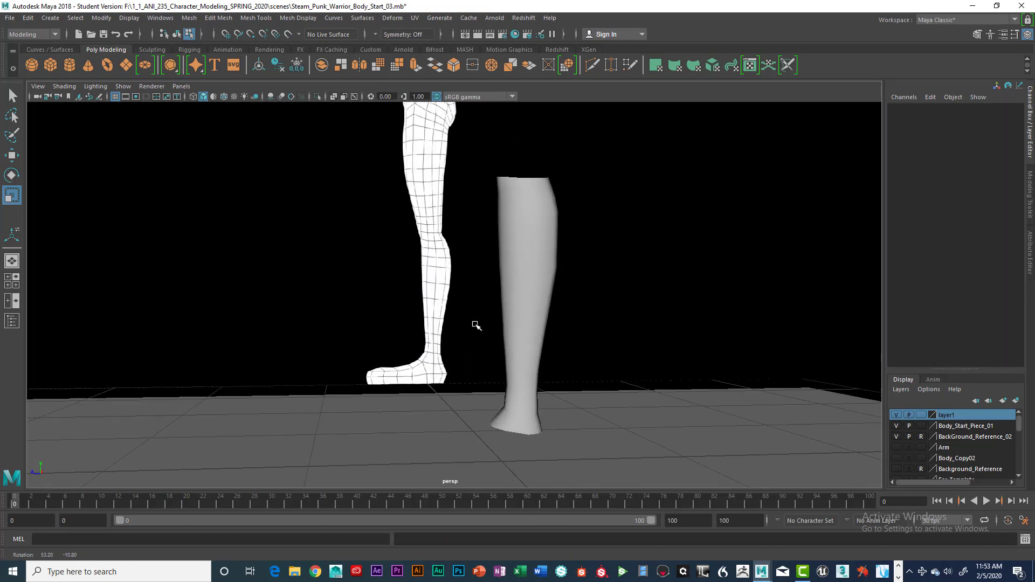
- Move the front vertex of the bottom border to the foot outline in the side view and raise the front ankle vertex slightly
{"action": "left_click", "coordinate": [529, 419]}
{"action": "key", "text": "space"}
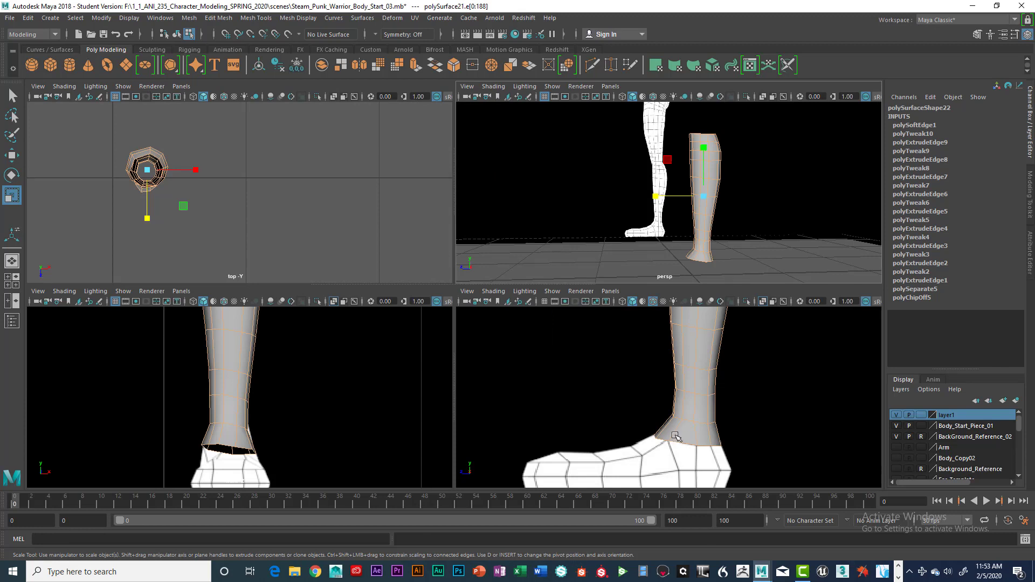
{"action": "scroll", "coordinate": [657, 384], "scroll_direction": "up", "scroll_amount": 3}
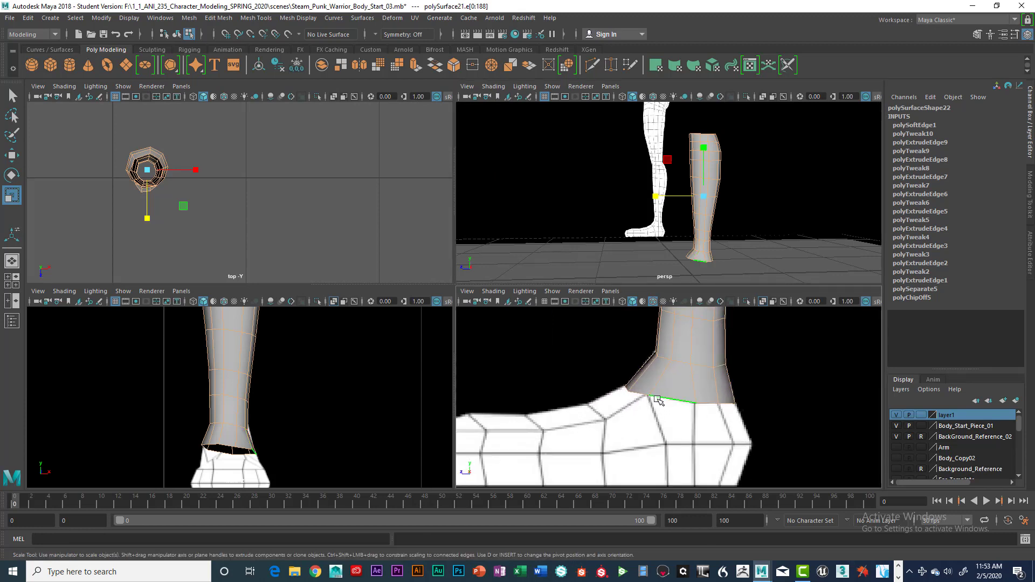
{"action": "right_click", "coordinate": [635, 386]}
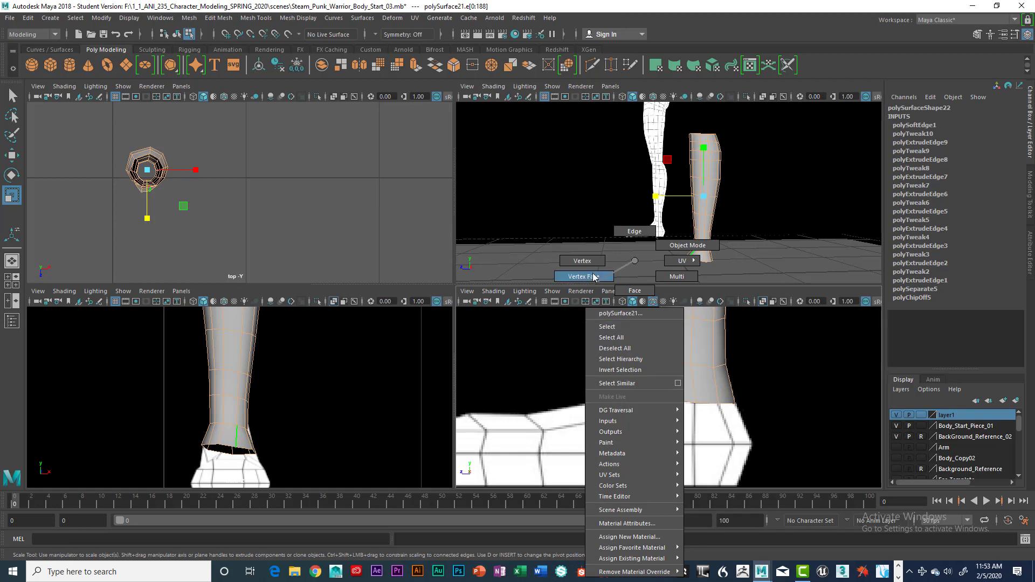
{"action": "left_click", "coordinate": [582, 261]}
{"action": "left_click", "coordinate": [630, 390]}
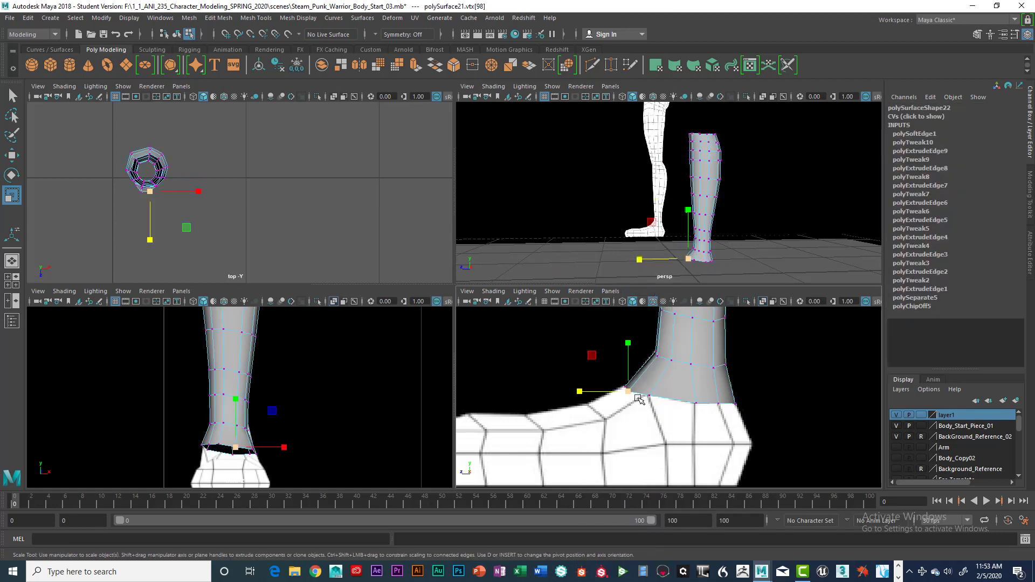
{"action": "key", "text": "e"}
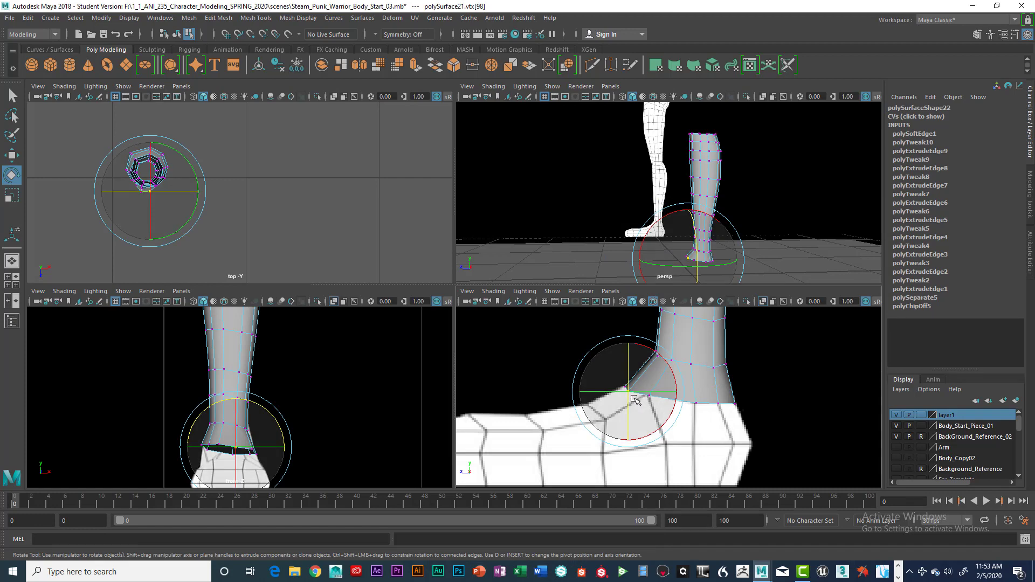
{"action": "key", "text": "w"}
{"action": "left_click_drag", "start_coordinate": [631, 392], "coordinate": [625, 388]}
{"action": "left_click", "coordinate": [658, 357]}
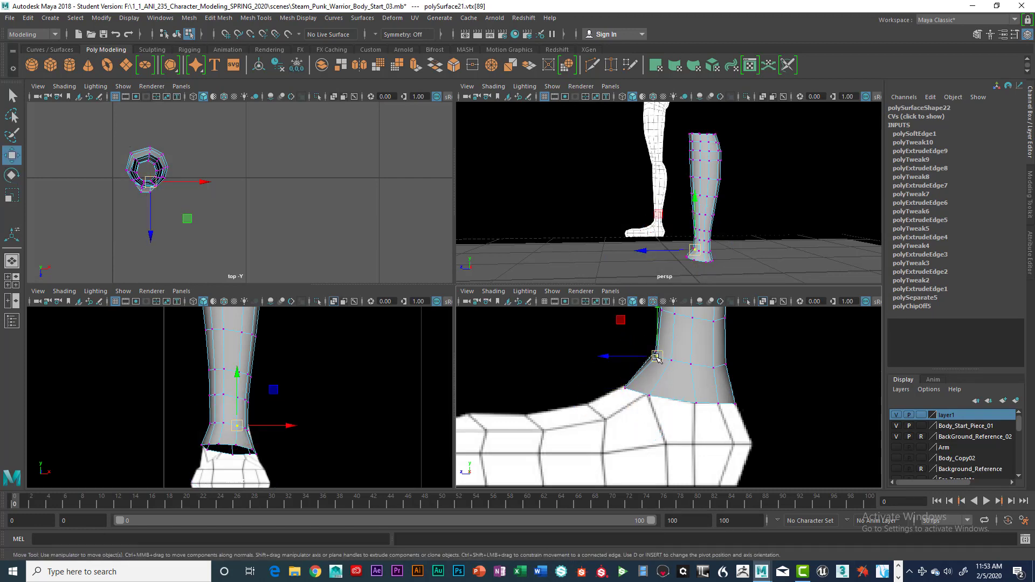
{"action": "left_click_drag", "start_coordinate": [657, 357], "coordinate": [657, 355]}
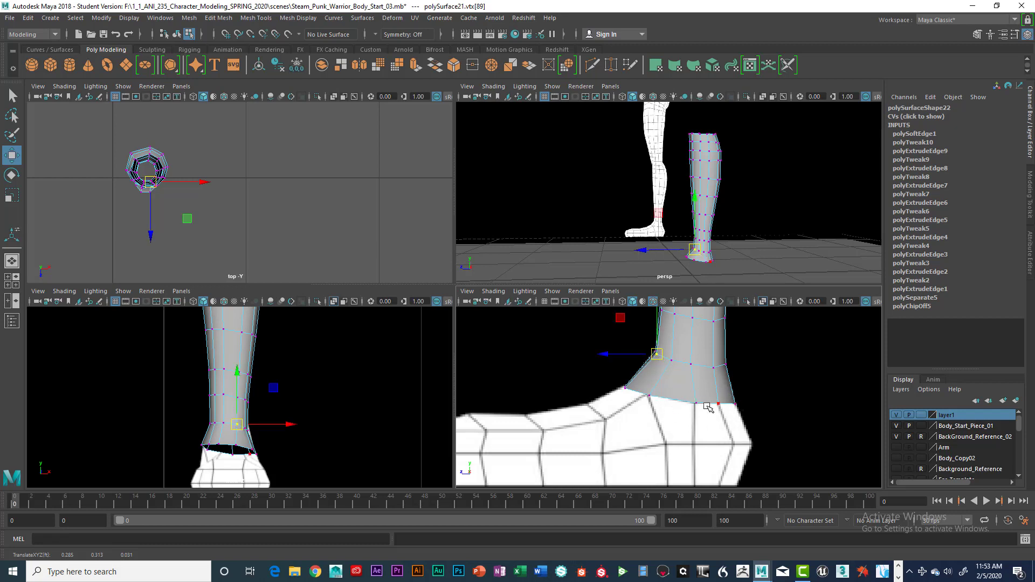
- Switch the leg back to edge selection and show it in the full perspective view
{"action": "right_click_drag", "start_coordinate": [719, 261], "coordinate": [718, 233]}
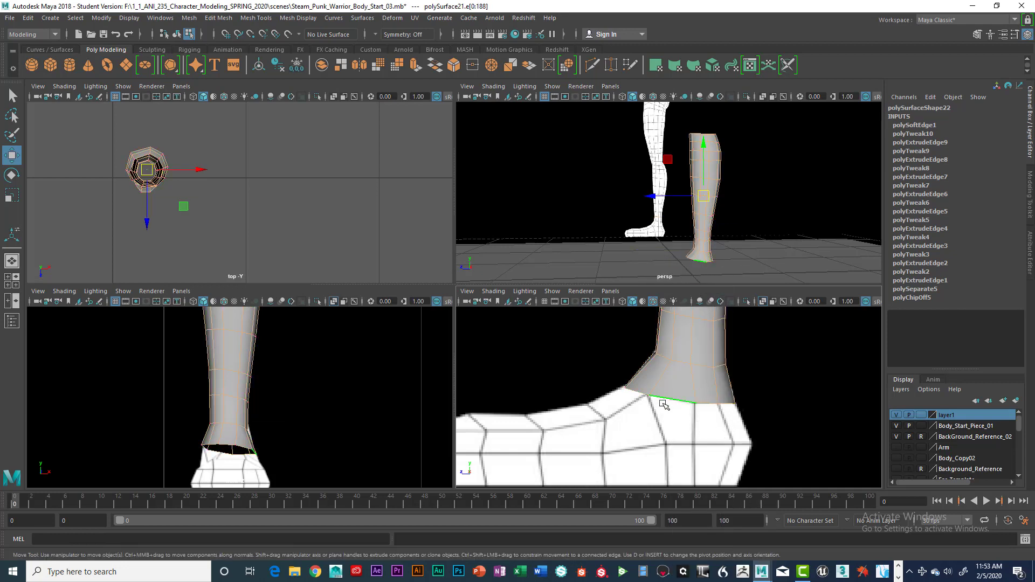
{"action": "key", "text": "space"}
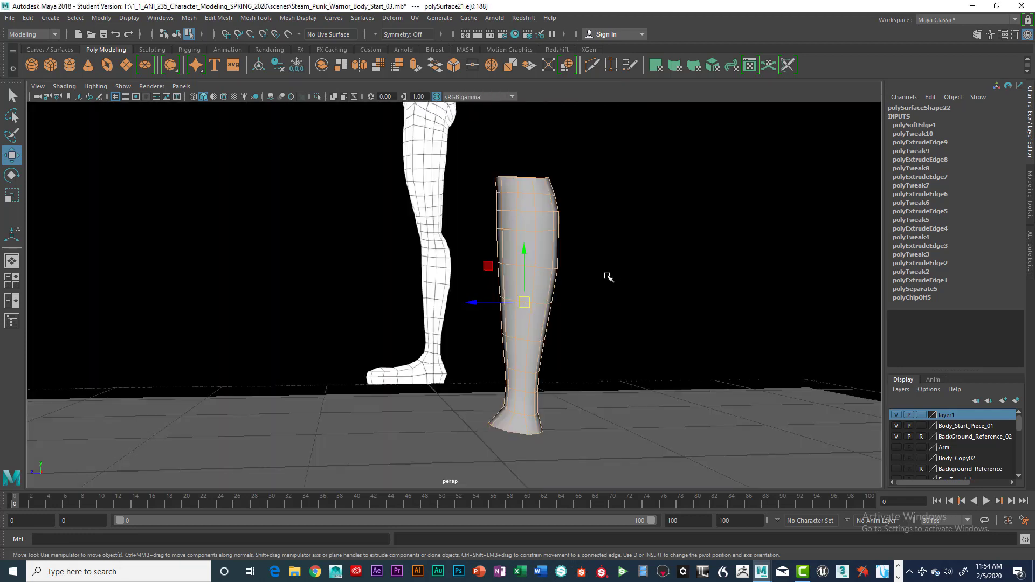
{"action": "left_click_drag", "start_coordinate": [606, 278], "coordinate": [534, 374], "text": "alt"}
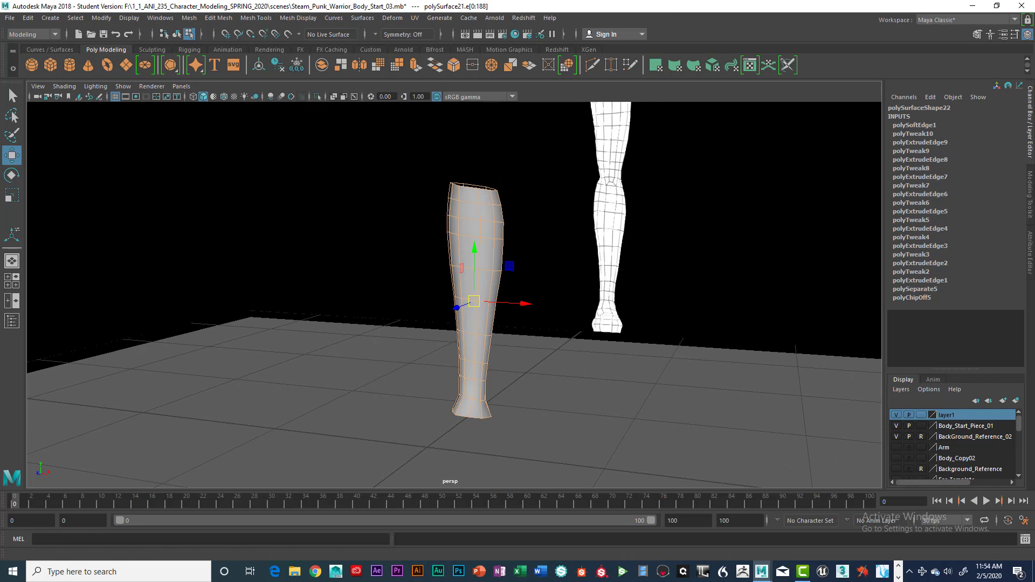